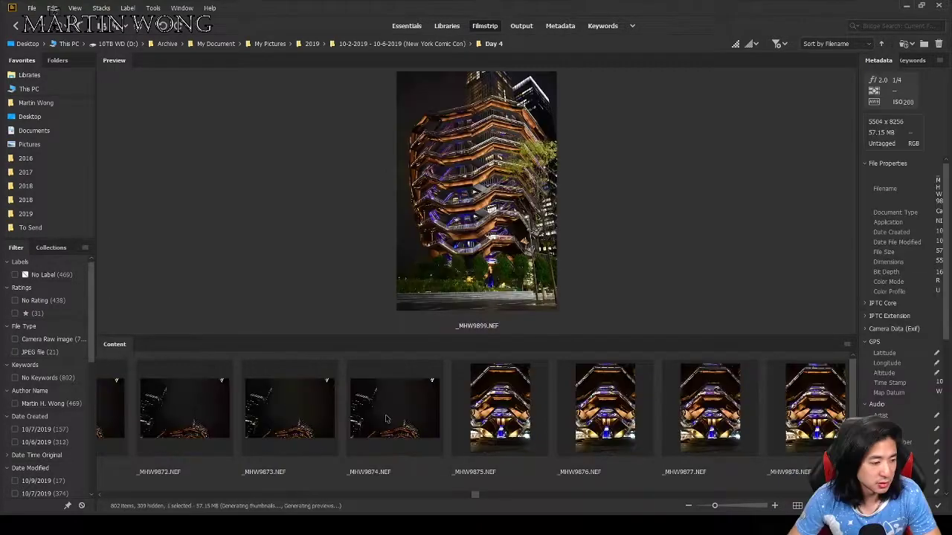
# Look through the night photos of the honeycomb-shaped building in the Day 4 folder, previewing several frames including _MHW9804.JPG.
pyautogui.scroll(5, 386, 418)
pyautogui.click(386, 419)
pyautogui.scroll(10, 386, 418)
pyautogui.click(386, 417)
pyautogui.click(283, 409)
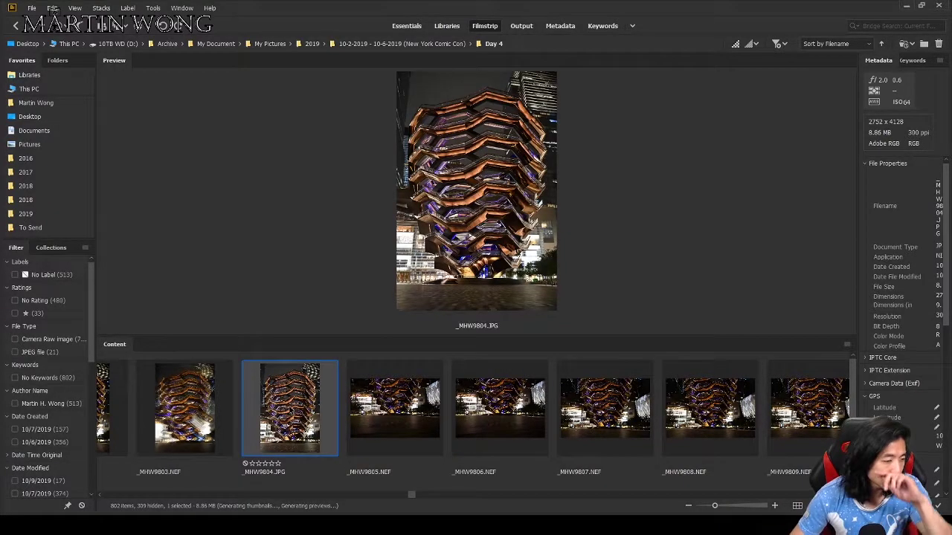
pyautogui.scroll(2, 312, 416)
pyautogui.scroll(7, 312, 420)
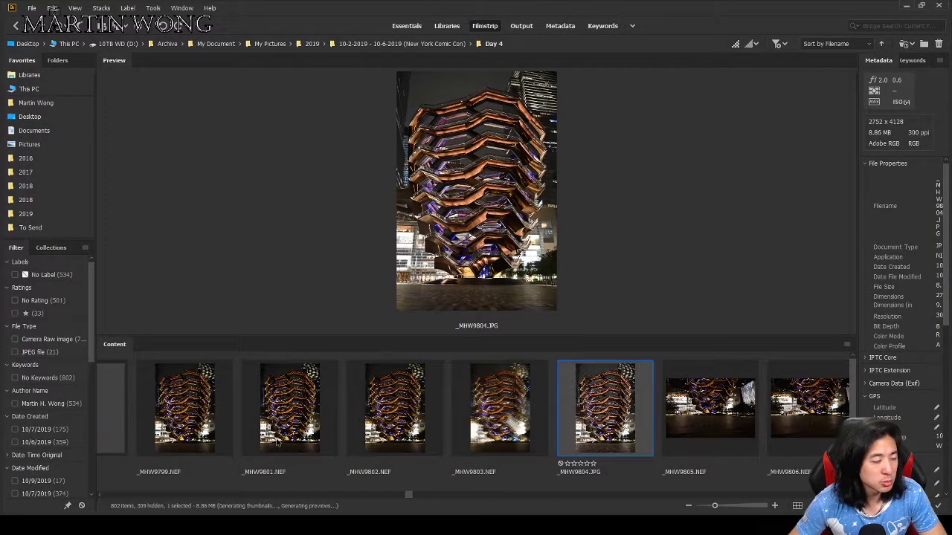
pyautogui.scroll(-20, 251, 417)
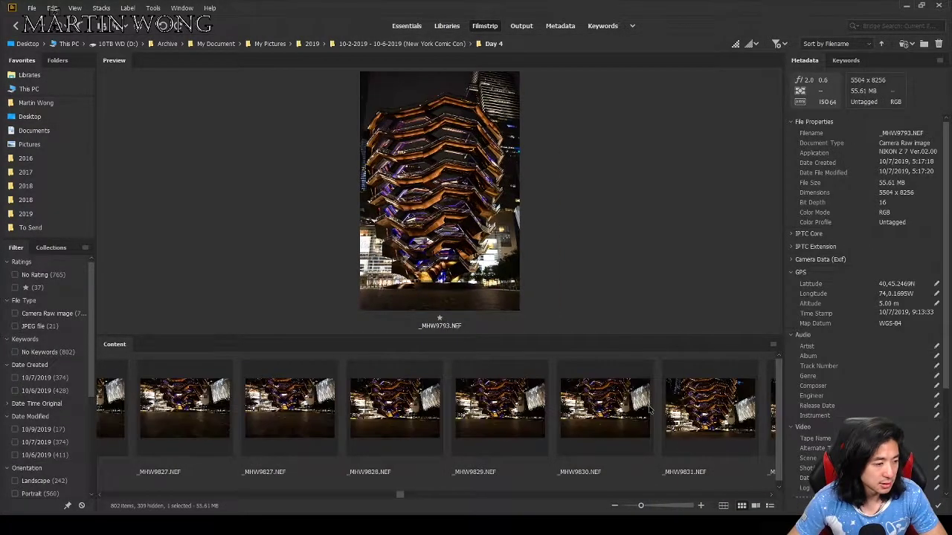
pyautogui.click(401, 411)
pyautogui.scroll(-3, 412, 409)
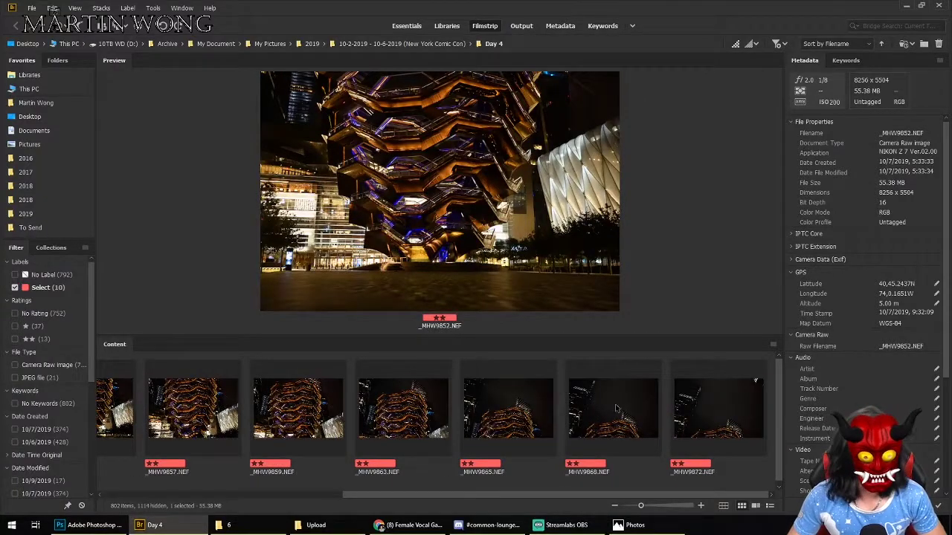
# Merge all ten red-labelled photos, _MHW9845.NEF to _MHW9872.NEF, into a Photoshop panorama with Photomerge.
pyautogui.hotkey('ctrl', 'a')
pyautogui.click(153, 7)
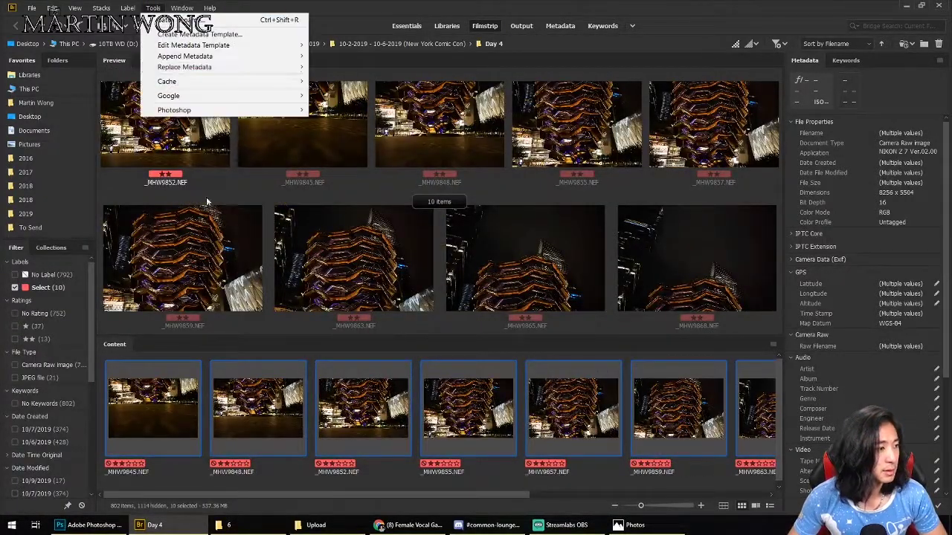
pyautogui.moveTo(276, 113)
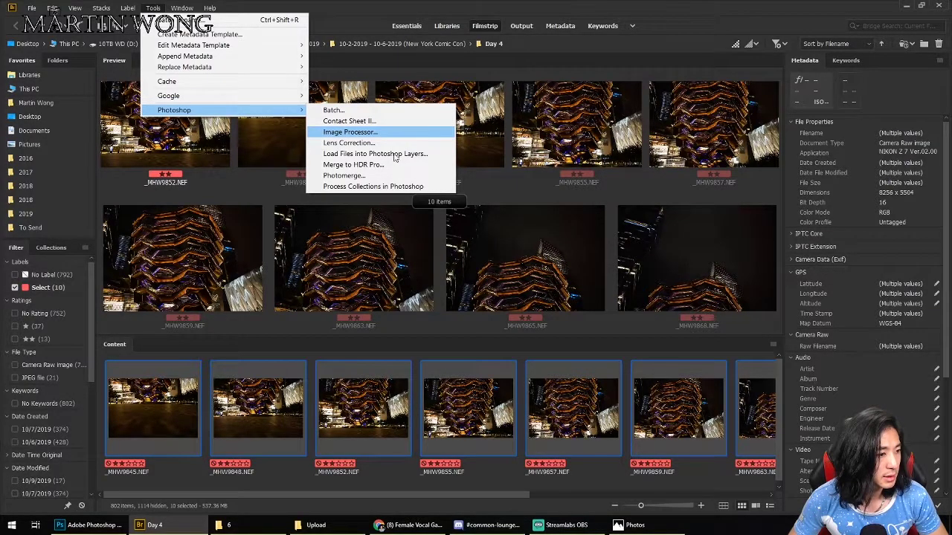
pyautogui.click(393, 185)
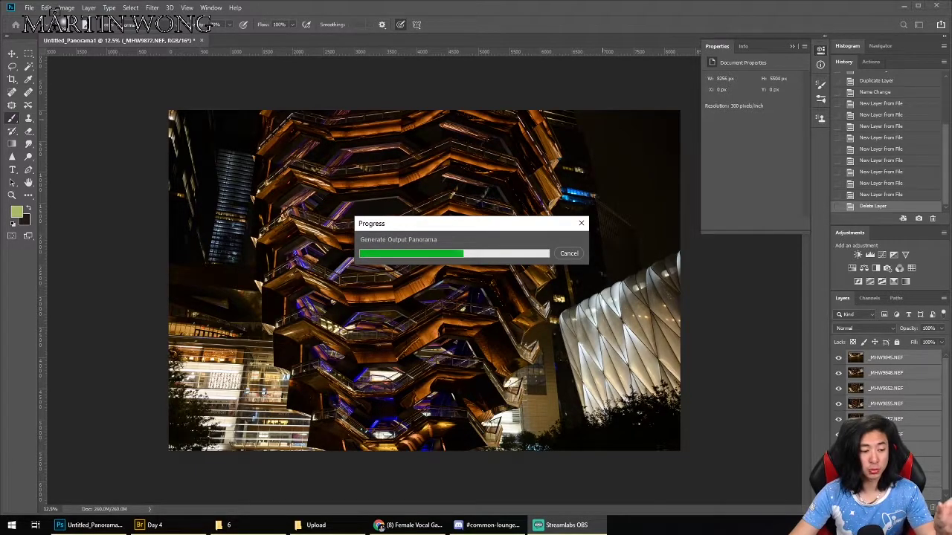
# Switch to Discord and look through the server's channels.
pyautogui.click(487, 525)
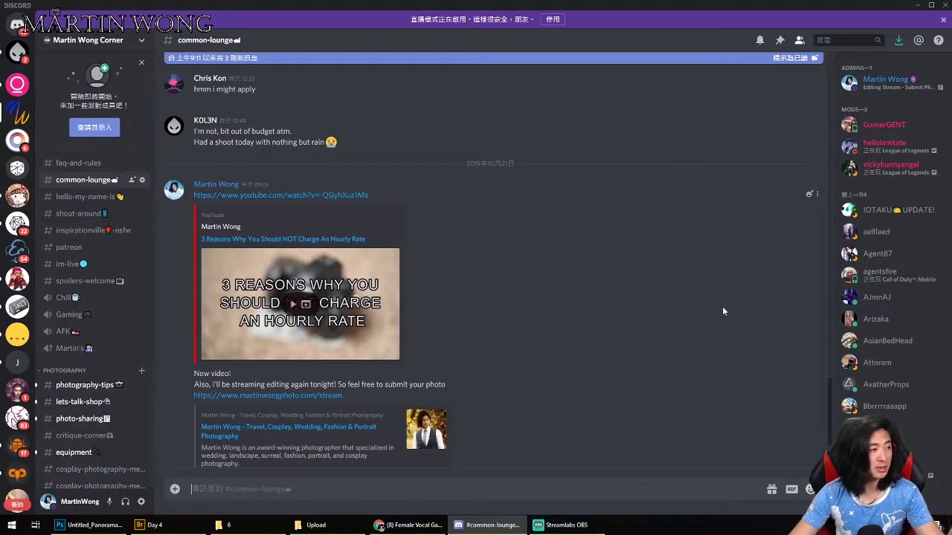
pyautogui.scroll(-3, 724, 308)
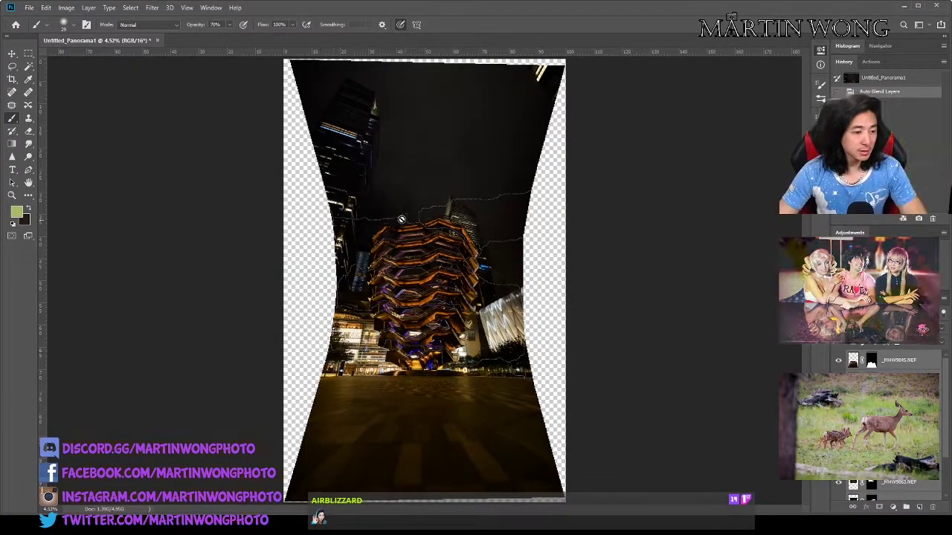
# Inspect the merged panorama with the Move tool active, examining the building's top edge and its illuminated base up close.
pyautogui.click(12, 54)
pyautogui.scroll(3, 421, 248)
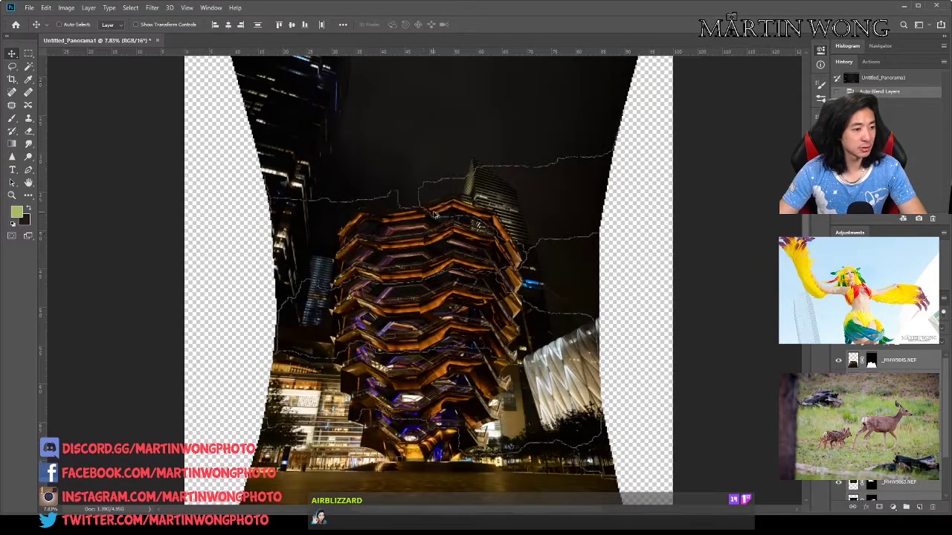
pyautogui.scroll(3, 426, 189)
pyautogui.scroll(8, 428, 208)
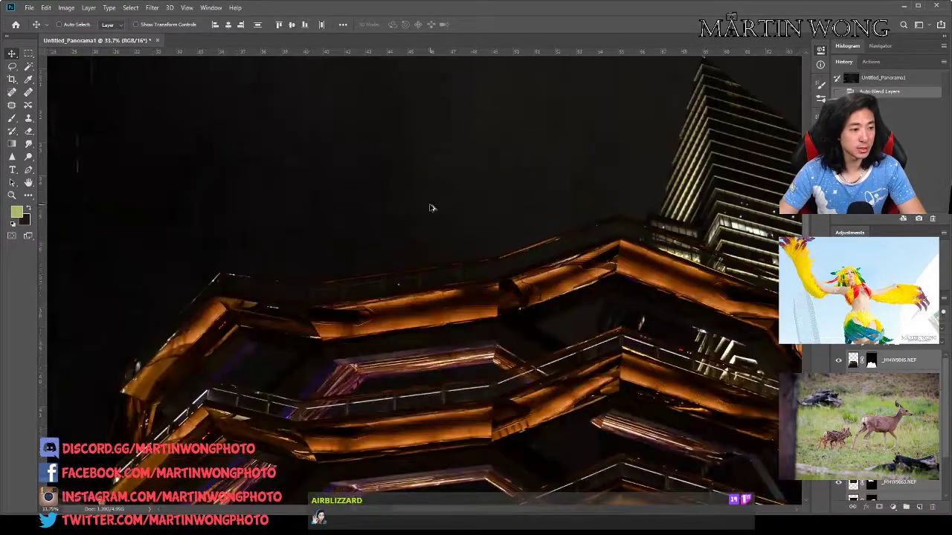
pyautogui.scroll(-10, 428, 241)
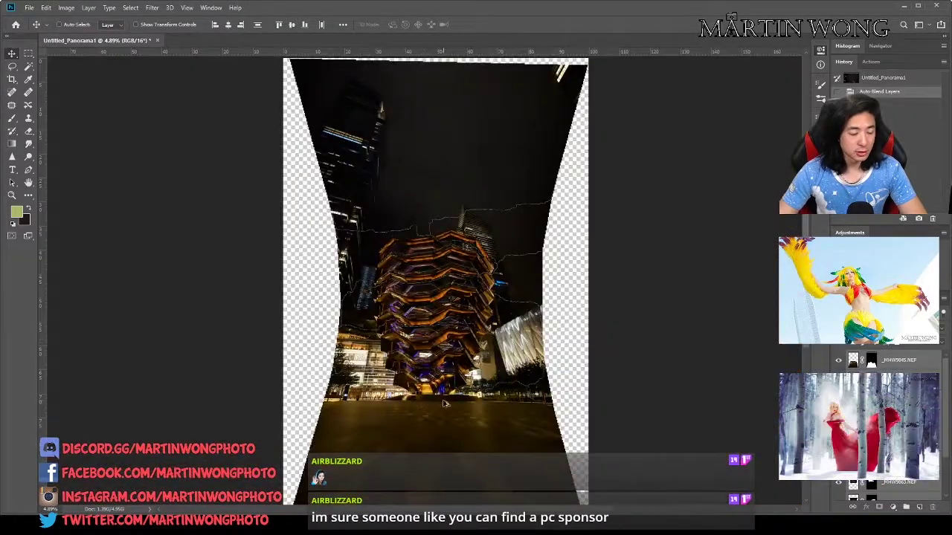
pyautogui.scroll(5, 445, 398)
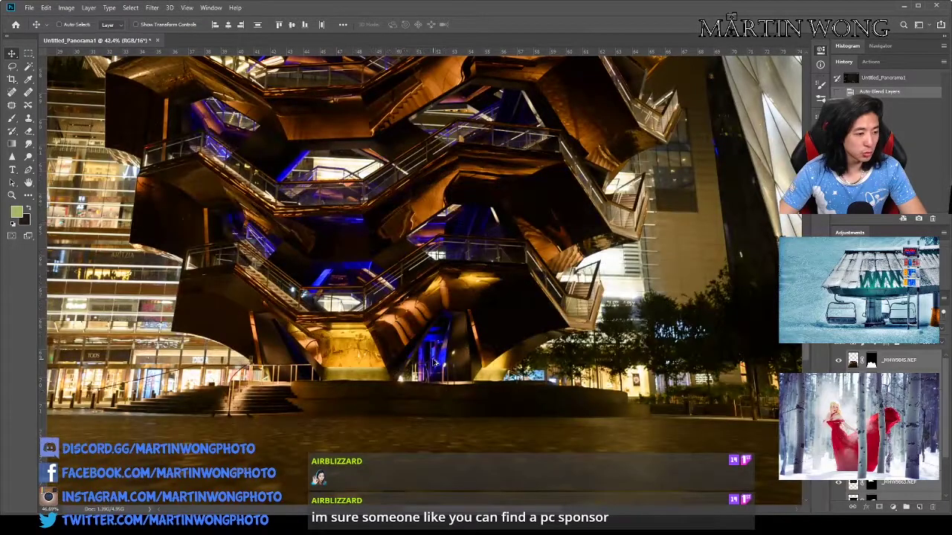
pyautogui.scroll(3, 434, 363)
pyautogui.scroll(-10, 454, 316)
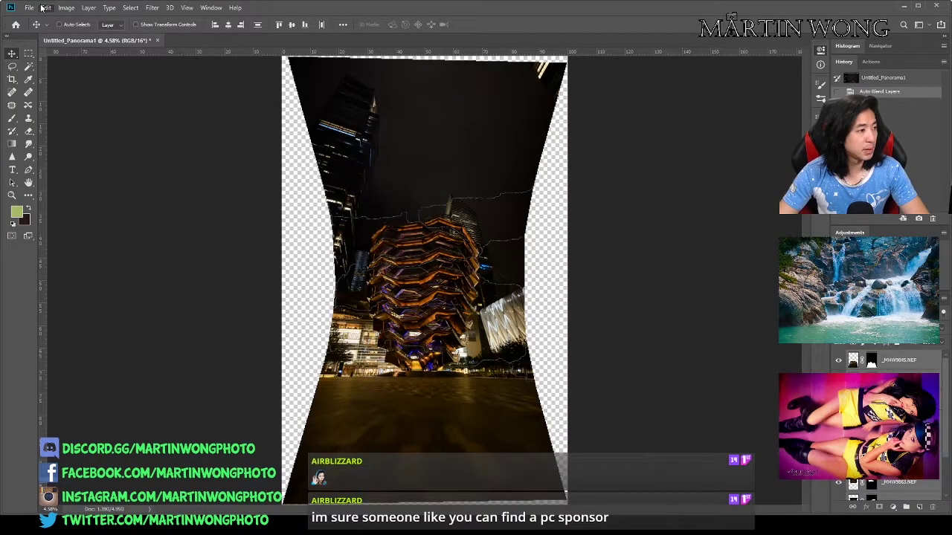
# Compare the panorama's pixel dimensions in Image Size with the dimensions of the single photo _MHW9857.NEF in Bridge.
pyautogui.press('h')
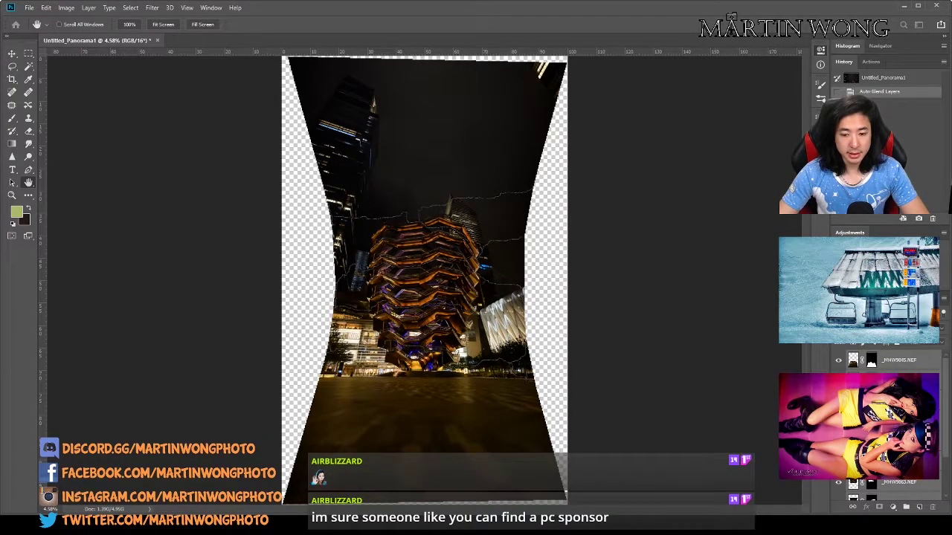
pyautogui.hotkey('ctrl', 'alt', 'i')
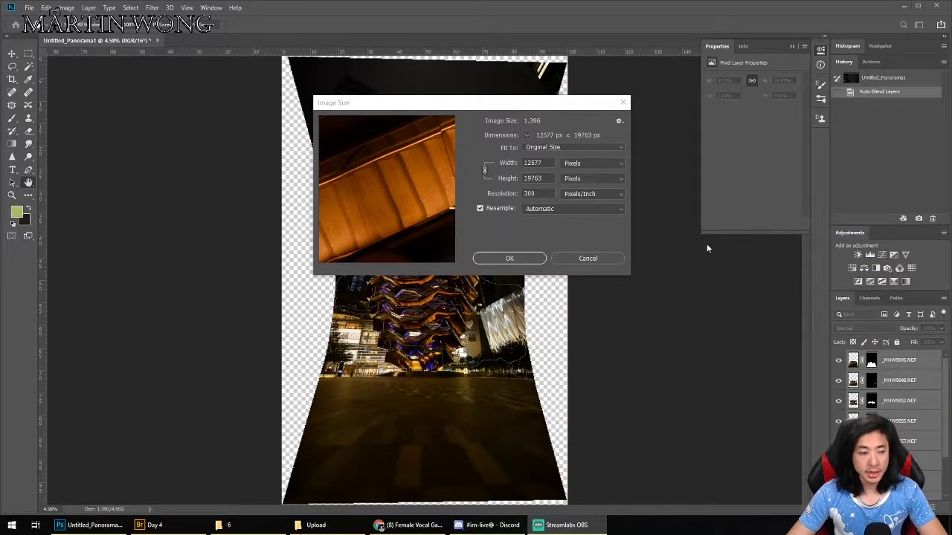
pyautogui.click(549, 168)
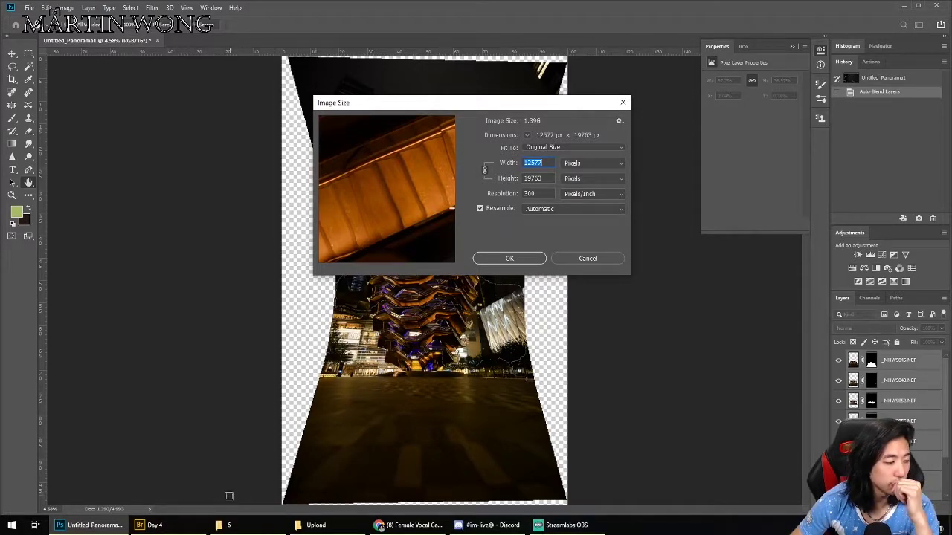
pyautogui.click(195, 528)
pyautogui.click(605, 394)
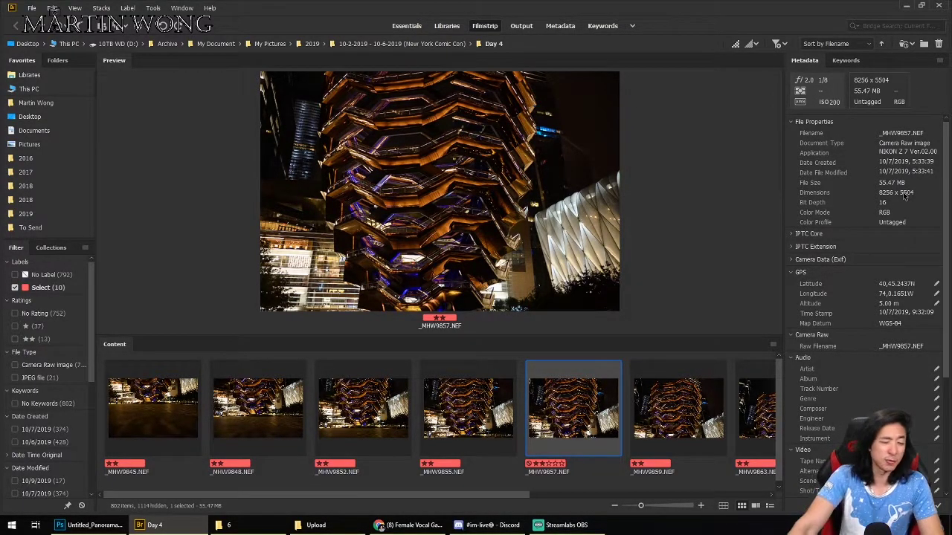
pyautogui.hotkey('alt', 'Tab')
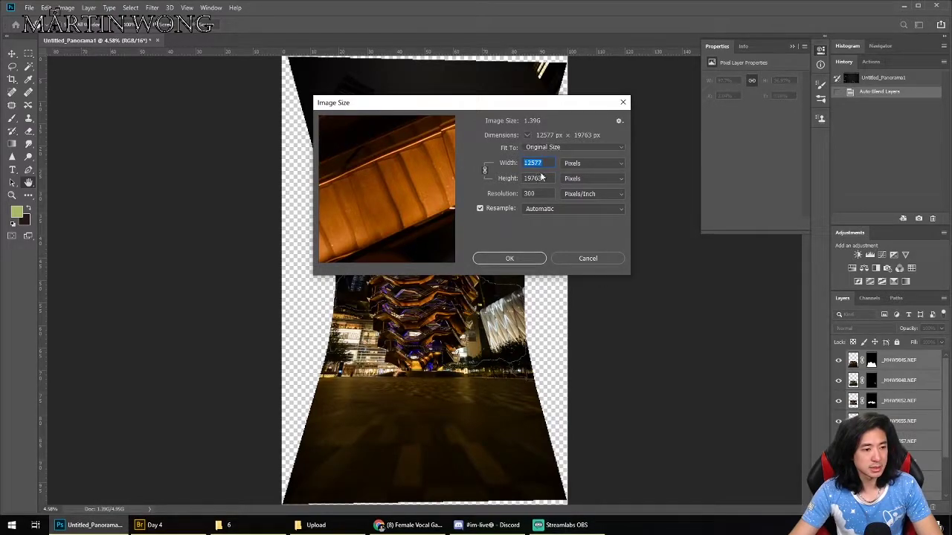
pyautogui.hotkey('alt', 'Tab')
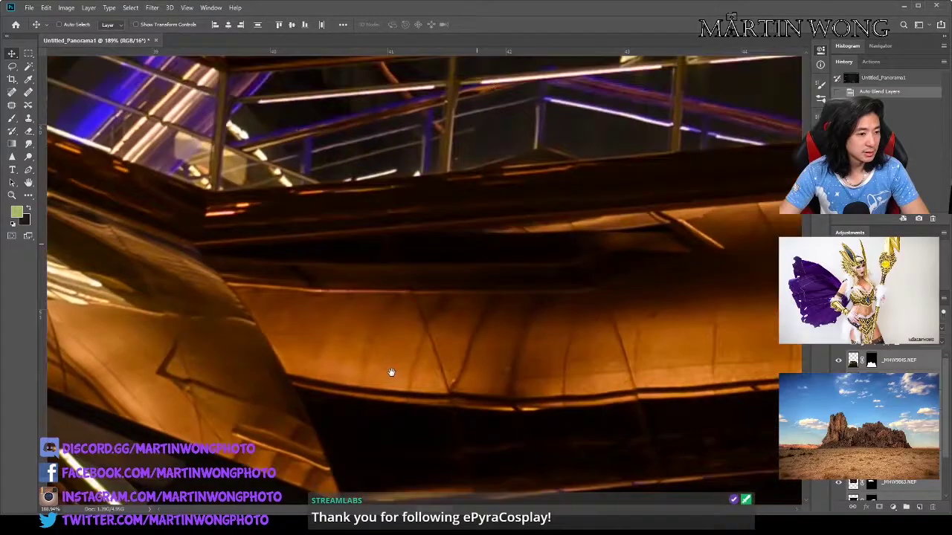
# Examine the panorama's fine detail along the building's railings, bronze panels, entrance steps and blue-lit base.
pyautogui.moveTo(391, 371); pyautogui.dragTo(432, 382)
pyautogui.moveTo(446, 97); pyautogui.dragTo(463, 229)
pyautogui.moveTo(463, 298); pyautogui.dragTo(407, 401)
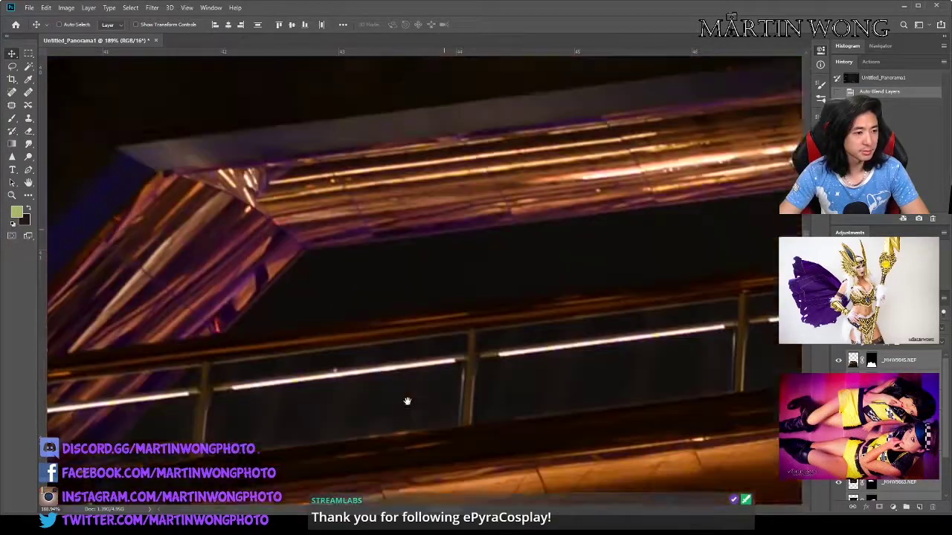
pyautogui.moveTo(471, 104); pyautogui.dragTo(440, 255)
pyautogui.scroll(-10, 495, 215)
pyautogui.moveTo(189, 502); pyautogui.dragTo(241, 371)
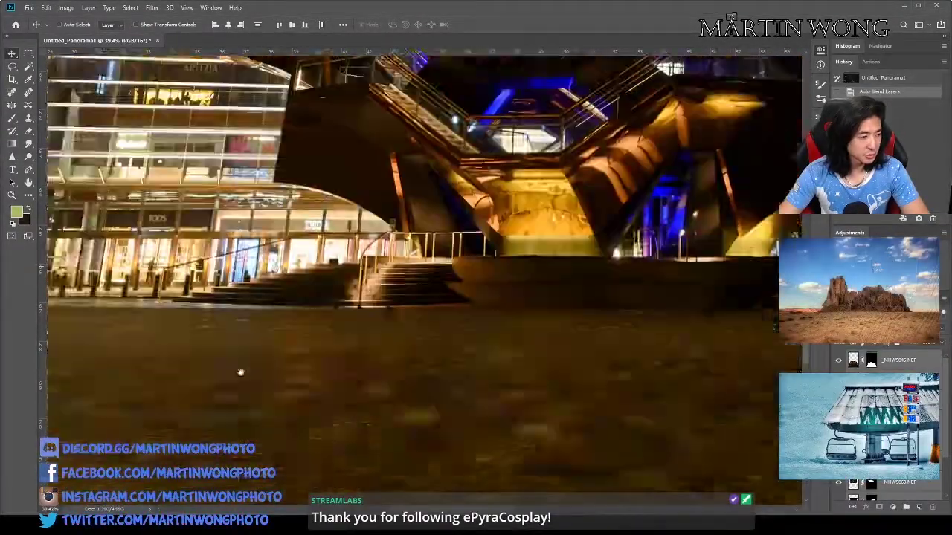
pyautogui.scroll(10, 241, 372)
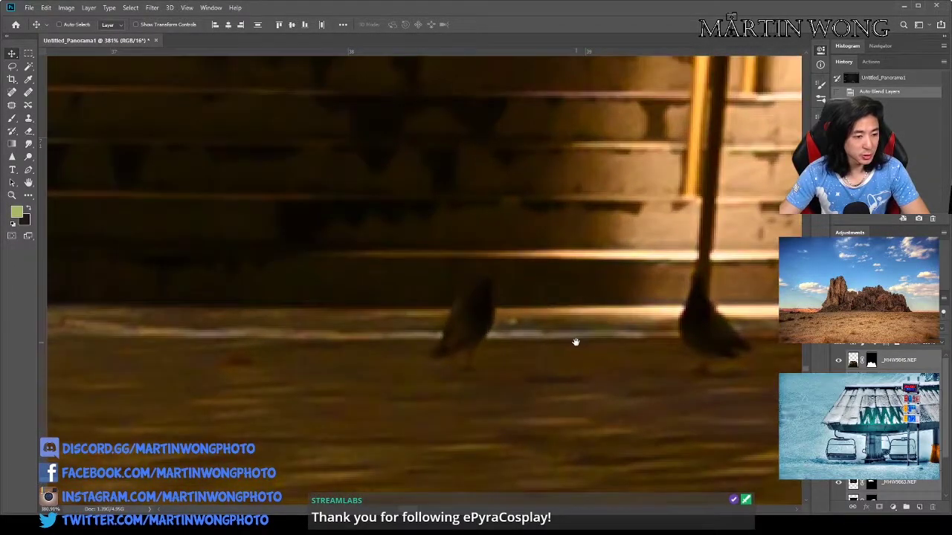
pyautogui.scroll(-5, 489, 337)
pyautogui.moveTo(448, 282); pyautogui.dragTo(412, 316)
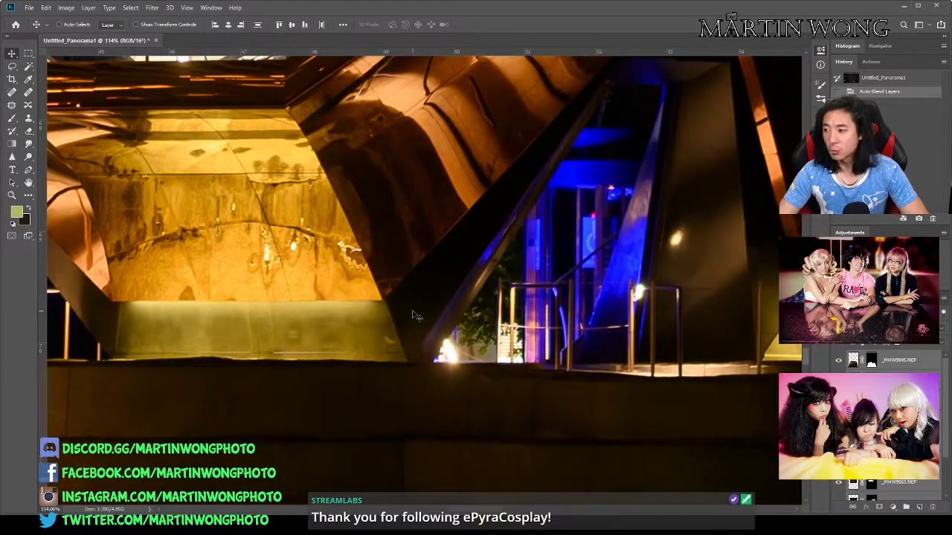
pyautogui.hotkey('ctrl', '0')
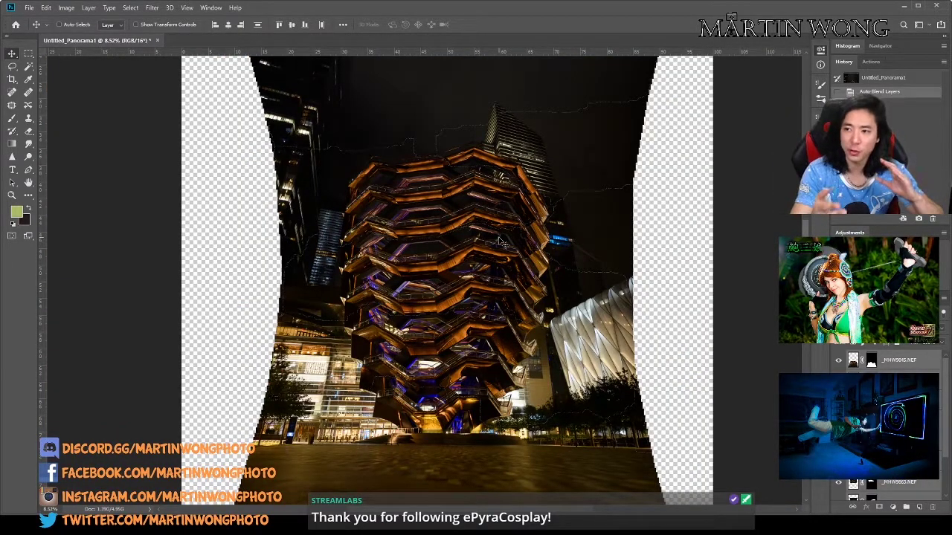
# Isolate the bottom layer _MHW9872.NEF and then the layer above it, showing all layers again after each.
pyautogui.scroll(-5, 870, 483)
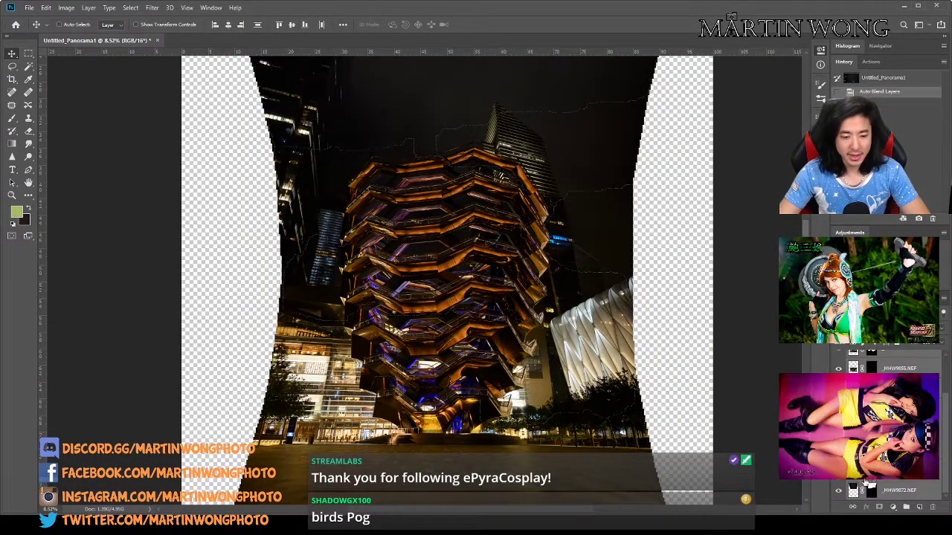
pyautogui.keyDown('alt'); pyautogui.click(837, 491); pyautogui.keyUp('alt')
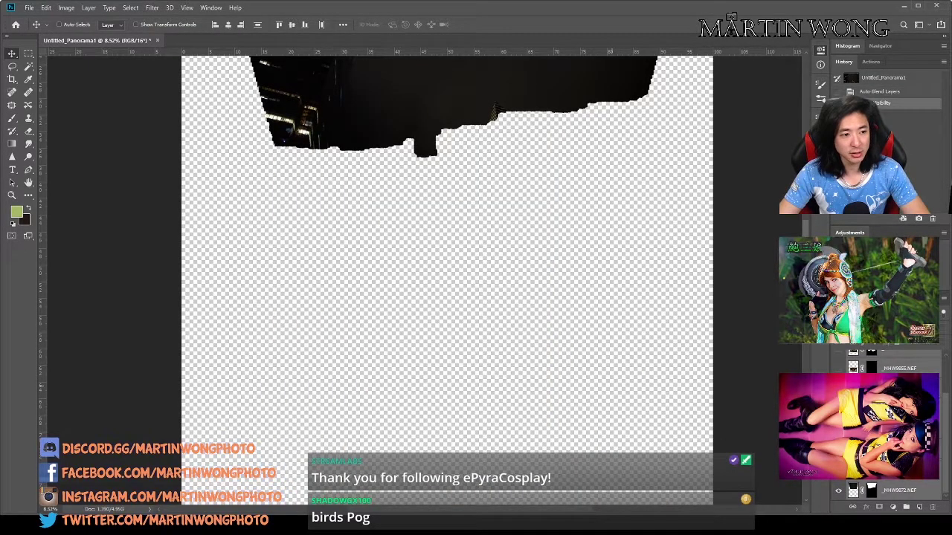
pyautogui.keyDown('alt'); pyautogui.click(838, 491); pyautogui.keyUp('alt')
pyautogui.scroll(-5, 614, 424)
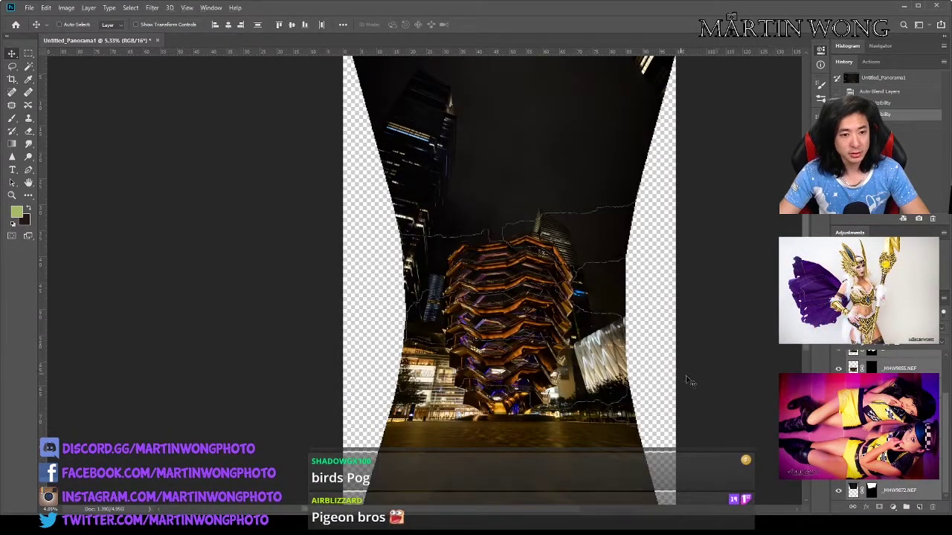
pyautogui.scroll(-1, 688, 382)
pyautogui.keyDown('alt'); pyautogui.click(838, 466); pyautogui.keyUp('alt')
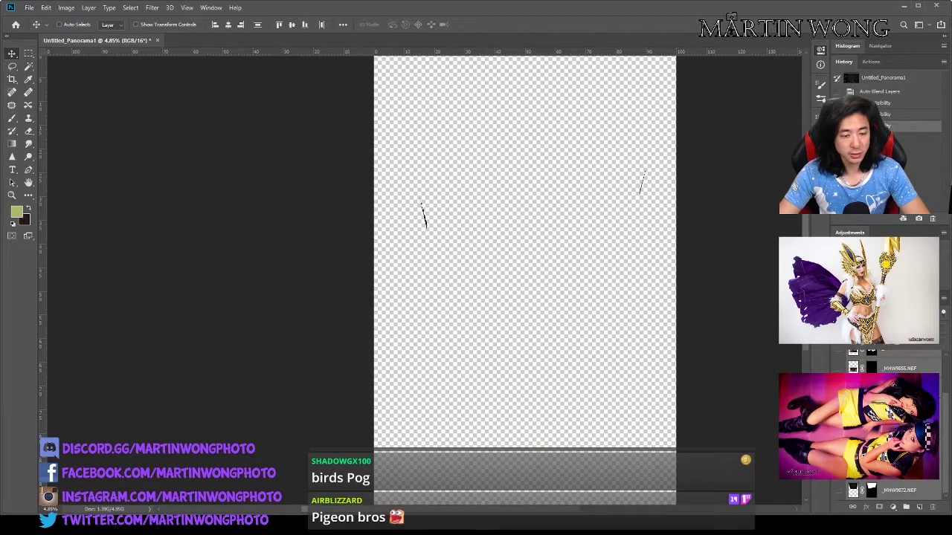
pyautogui.keyDown('alt'); pyautogui.click(838, 466); pyautogui.keyUp('alt')
pyautogui.hotkey('ctrl', 'z')
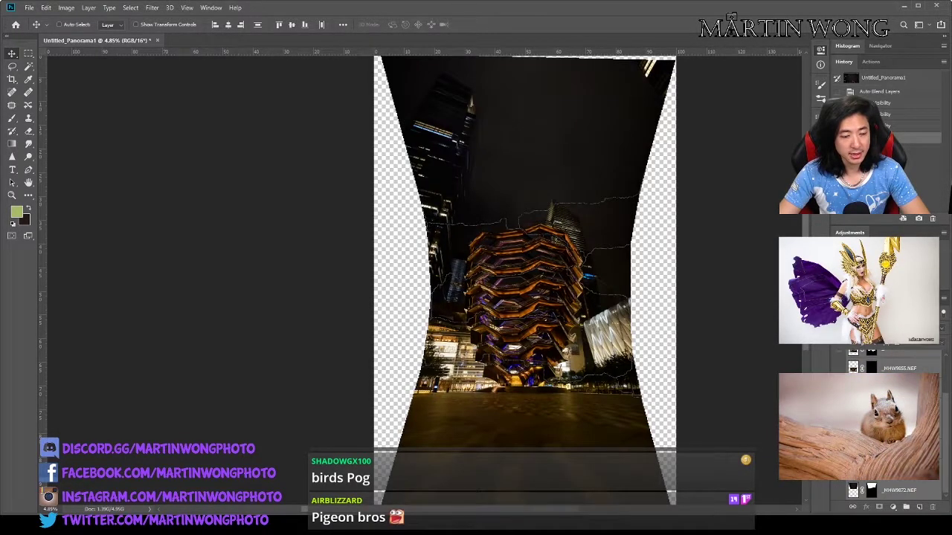
pyautogui.hotkey('ctrl', 'shift', 'z')
# Isolate the next panorama layers up to _MHW9855.NEF one at a time, showing all layers again after each.
pyautogui.keyDown('alt'); pyautogui.click(838, 417); pyautogui.keyUp('alt')
pyautogui.keyDown('alt'); pyautogui.click(838, 392); pyautogui.keyUp('alt')
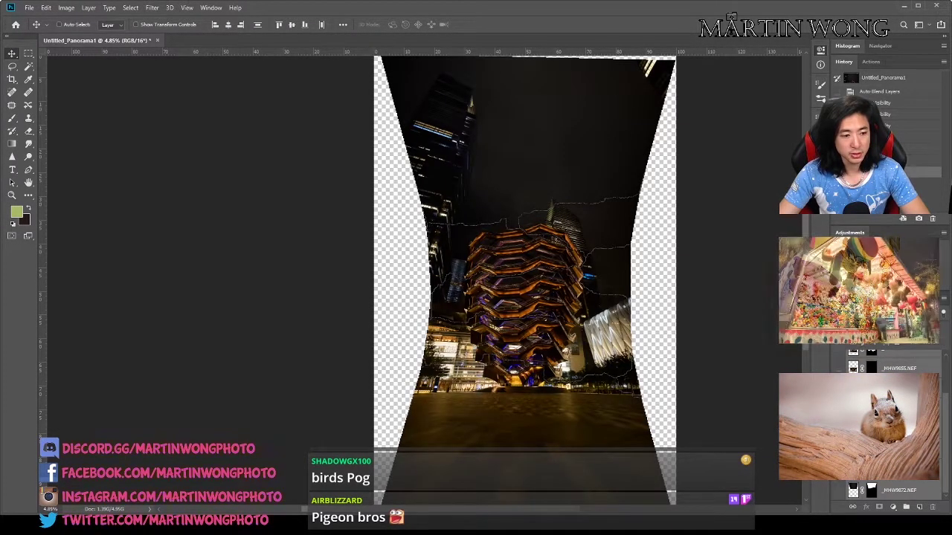
pyautogui.hotkey('ctrl', 'shift', 'z')
pyautogui.hotkey('ctrl', 'shift', 'z')
pyautogui.hotkey('ctrl', 'shift', 'z')
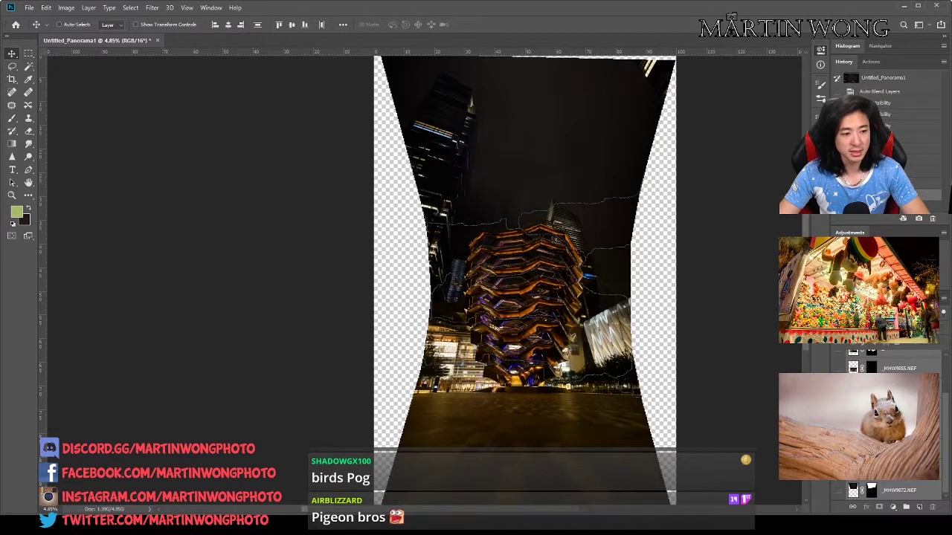
pyautogui.hotkey('ctrl', 'shift', 'z')
pyautogui.hotkey('ctrl', 'shift', 'z')
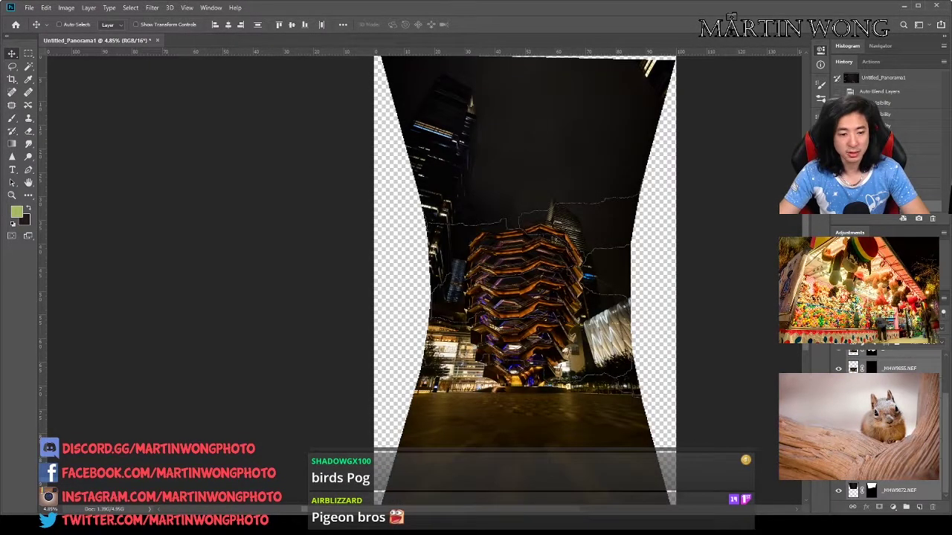
pyautogui.hotkey('ctrl', 'shift', 'z')
pyautogui.hotkey('ctrl', 'shift', 'z')
pyautogui.hotkey('ctrl', 'shift', 'z')
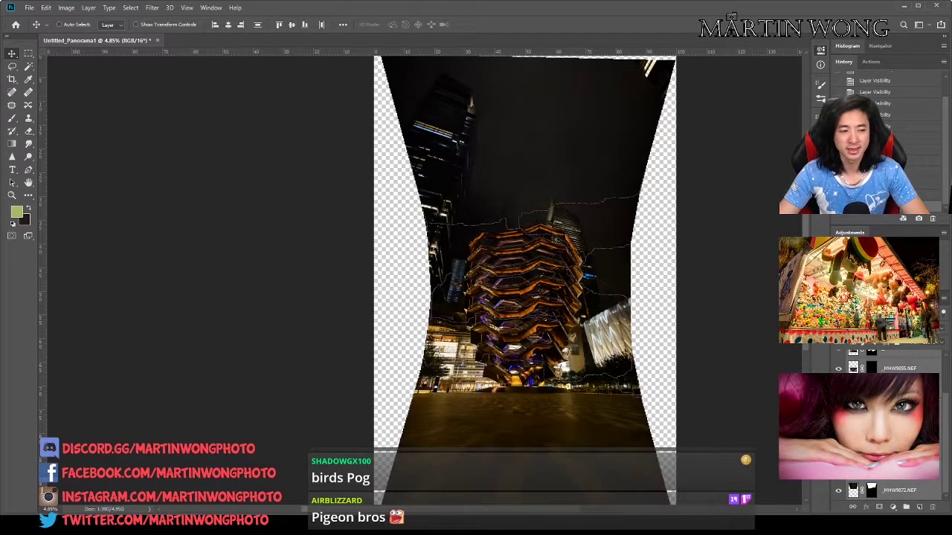
pyautogui.keyDown('alt'); pyautogui.click(838, 368); pyautogui.keyUp('alt')
pyautogui.hotkey('ctrl', 'shift', 'z')
pyautogui.hotkey('ctrl', 'shift', 'z')
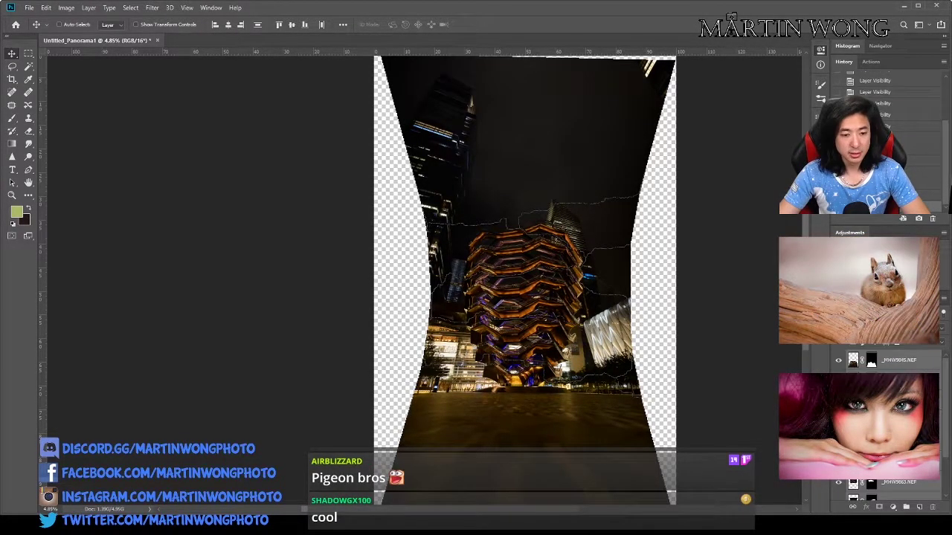
# Isolate panorama layer _MHW9845.NEF and the layers beside it one at a time, showing all layers again after each.
pyautogui.keyDown('alt'); pyautogui.click(838, 364); pyautogui.keyUp('alt')
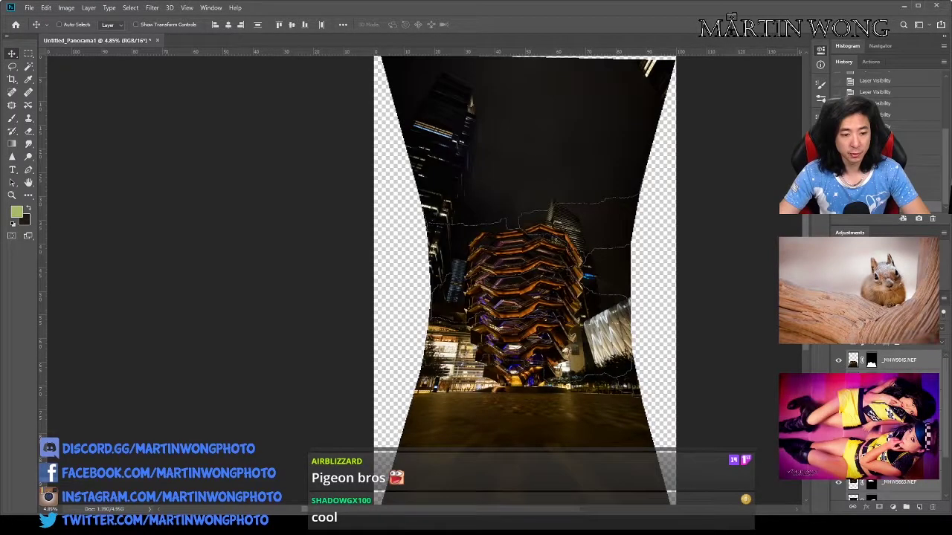
pyautogui.keyDown('alt'); pyautogui.click(838, 380); pyautogui.keyUp('alt')
pyautogui.keyDown('alt'); pyautogui.click(838, 380); pyautogui.keyUp('alt')
pyautogui.keyDown('alt'); pyautogui.click(838, 401); pyautogui.keyUp('alt')
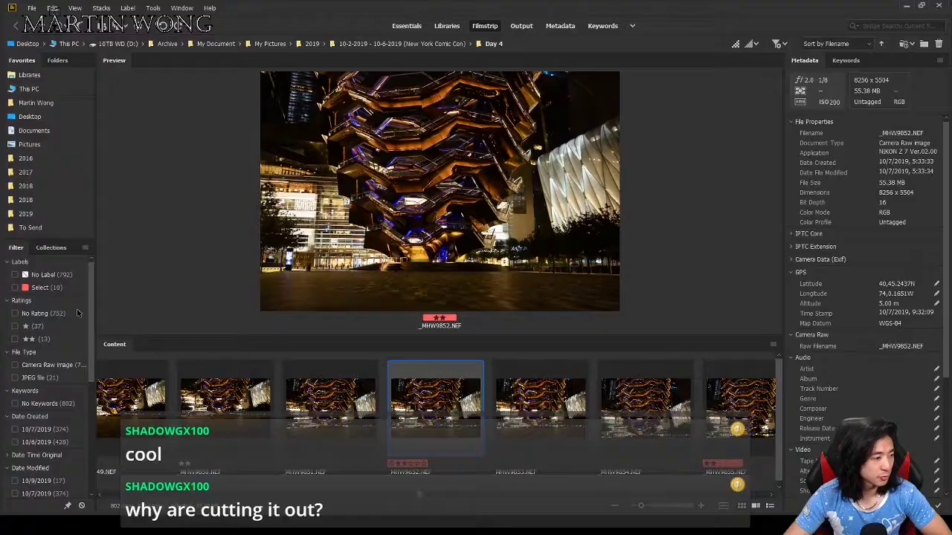
# Look through the Day 4 photos in Bridge for the honeycomb building shots, including those labelled Select.
pyautogui.scroll(10, 460, 440)
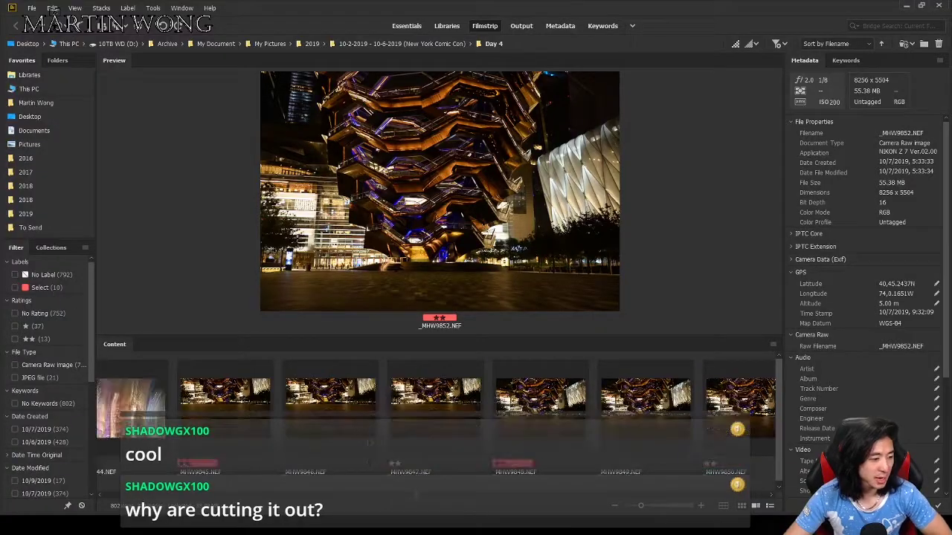
pyautogui.scroll(-2, 460, 439)
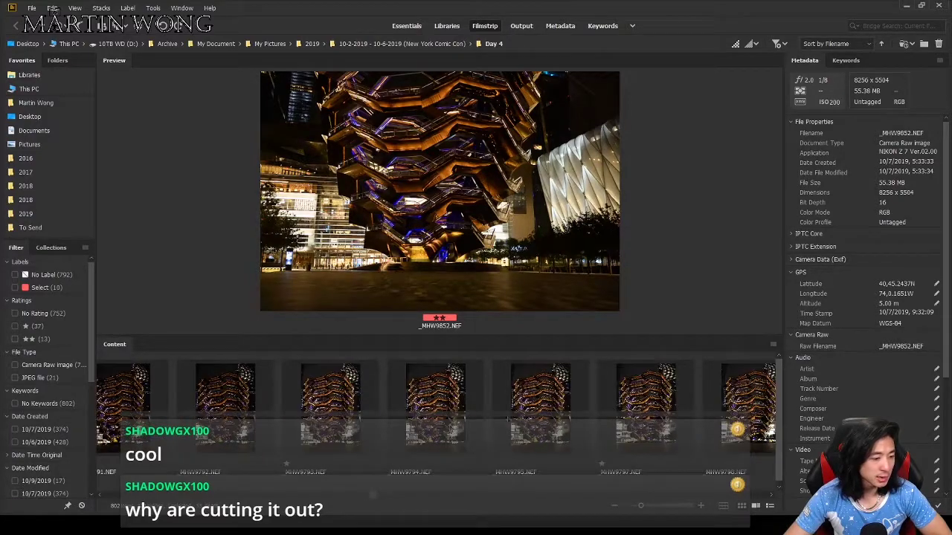
pyautogui.click(641, 406)
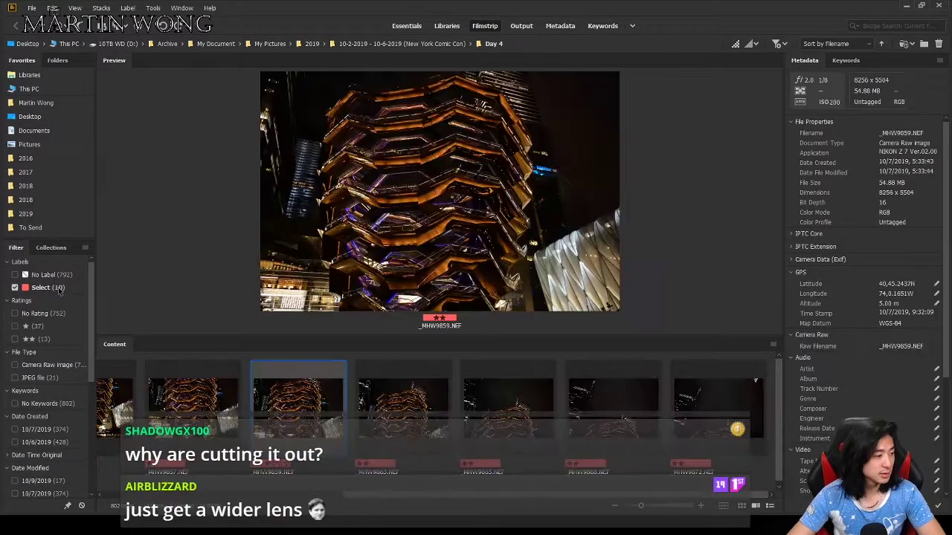
pyautogui.scroll(-3, 560, 416)
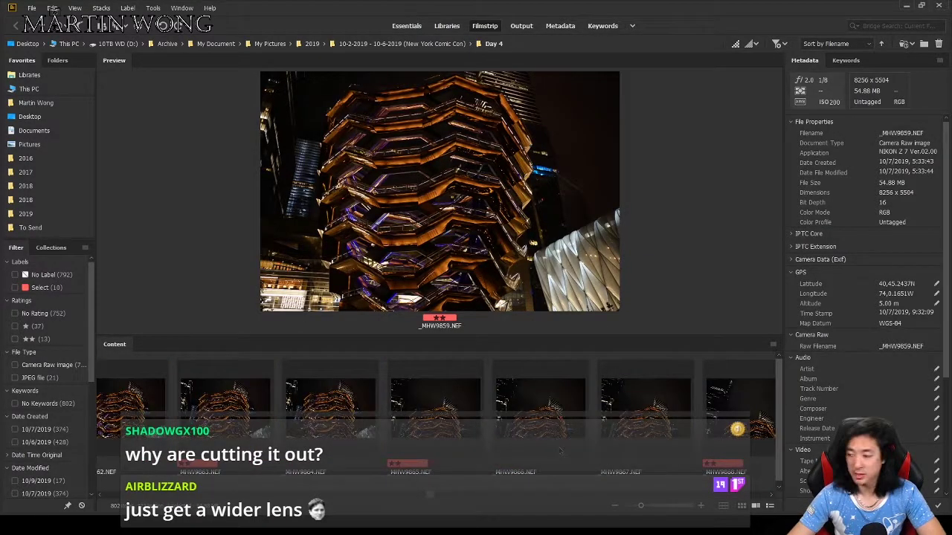
# Switch back to Photoshop and examine the panorama's railings and bronze panels up close, followed by the whole building.
pyautogui.hotkey('alt', 'Tab')
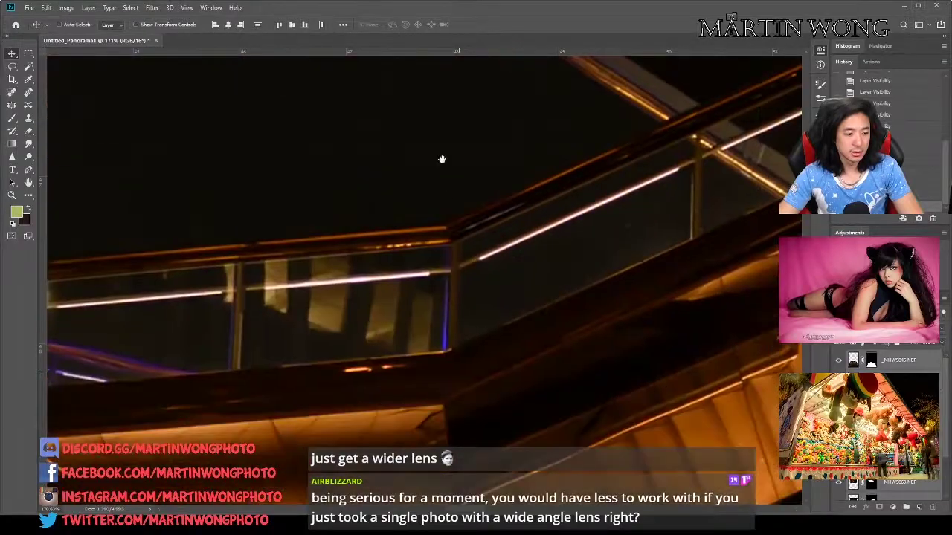
pyautogui.scroll(-5, 446, 275)
pyautogui.scroll(5, 525, 307)
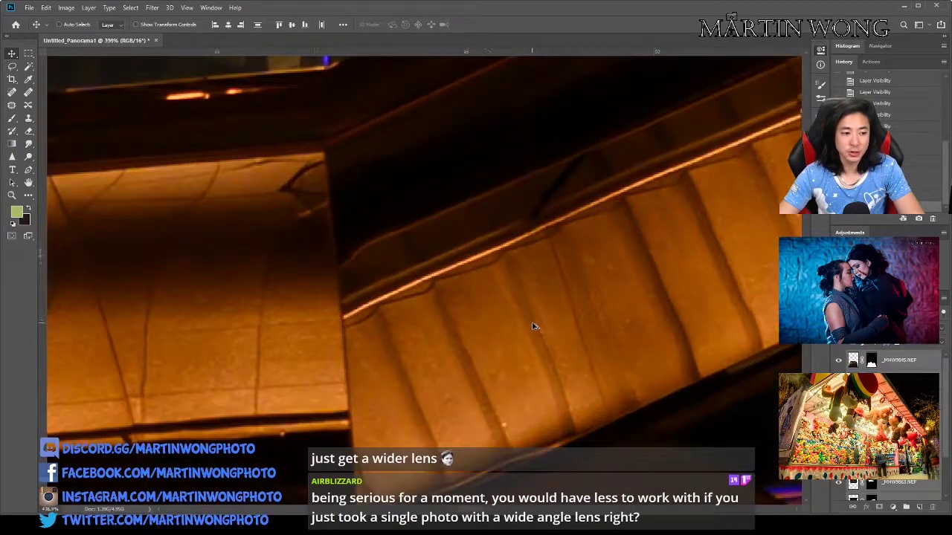
pyautogui.scroll(-15, 538, 331)
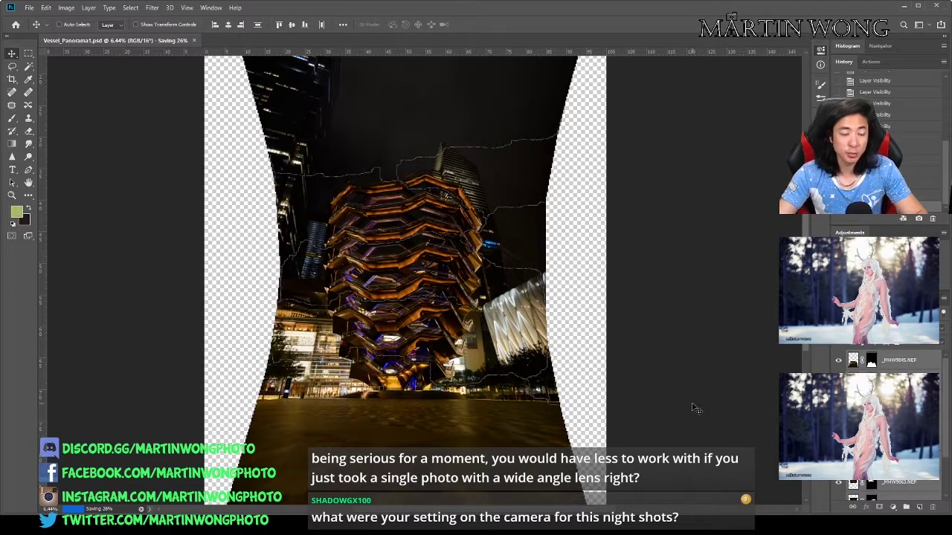
pyautogui.scroll(3, 557, 330)
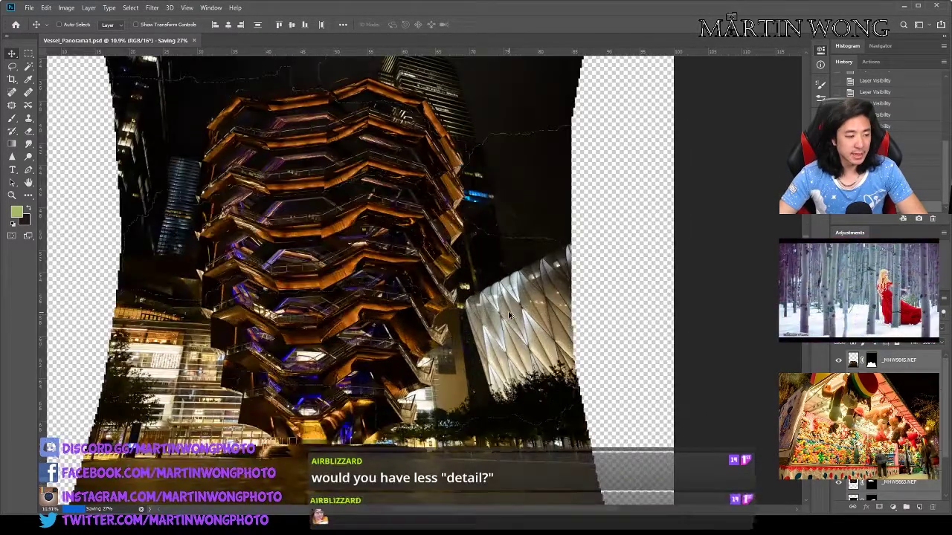
pyautogui.scroll(-4, 509, 316)
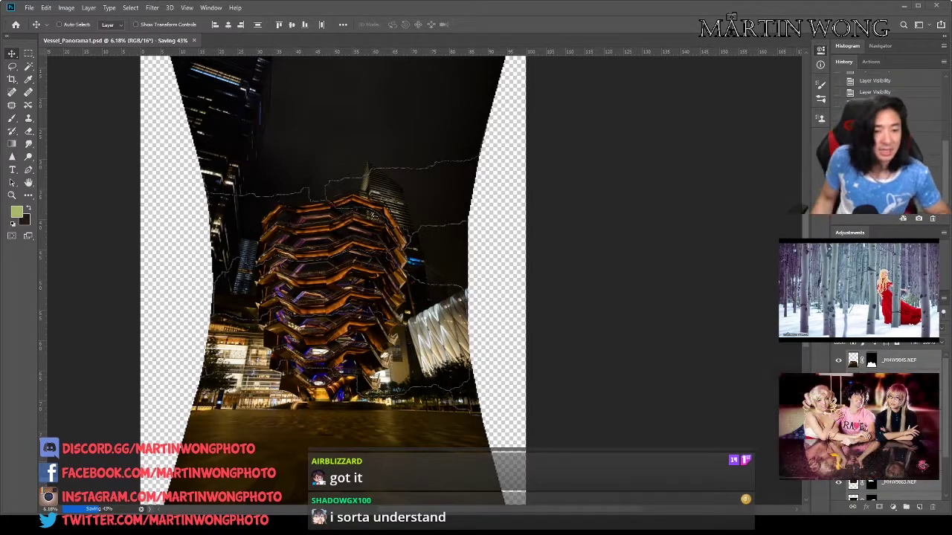
# Switch to Bridge and browse the vertical shots of the honeycomb building from _MHW9896.NEF through _MHW9922.NEF.
pyautogui.hotkey('alt', 'Tab')
pyautogui.scroll(-3, 666, 405)
pyautogui.scroll(-3, 667, 405)
pyautogui.click(541, 404)
pyautogui.scroll(-2, 541, 403)
pyautogui.click(542, 402)
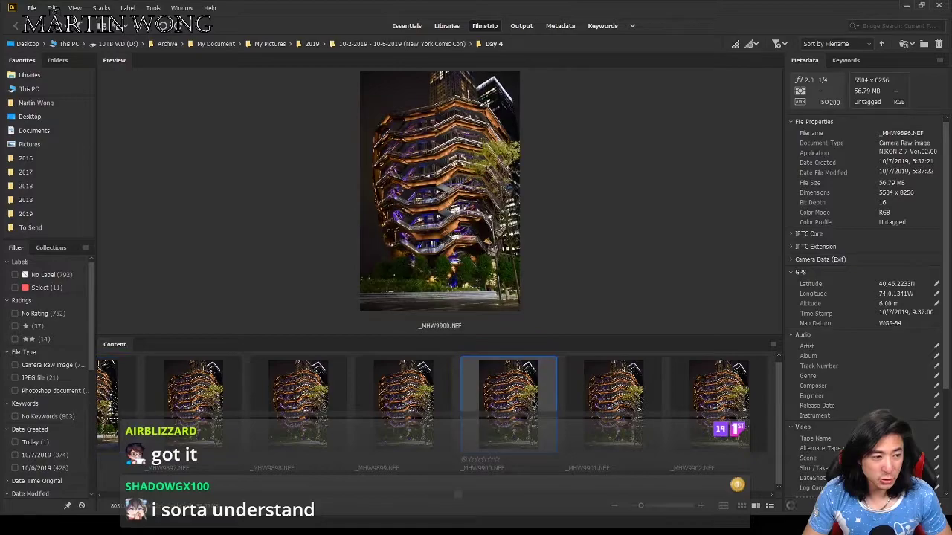
pyautogui.scroll(-1, 541, 403)
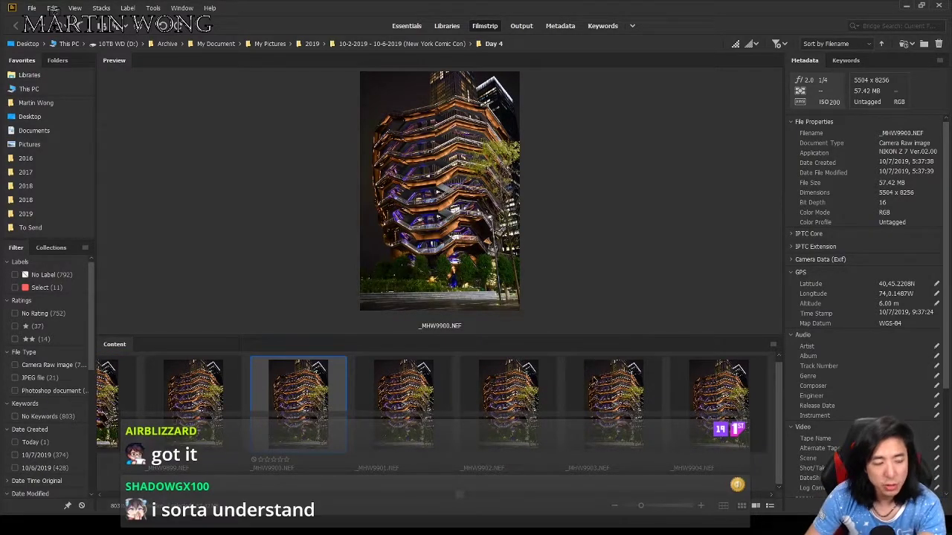
pyautogui.click(524, 408)
pyautogui.scroll(-4, 528, 405)
pyautogui.click(540, 399)
pyautogui.scroll(-4, 546, 402)
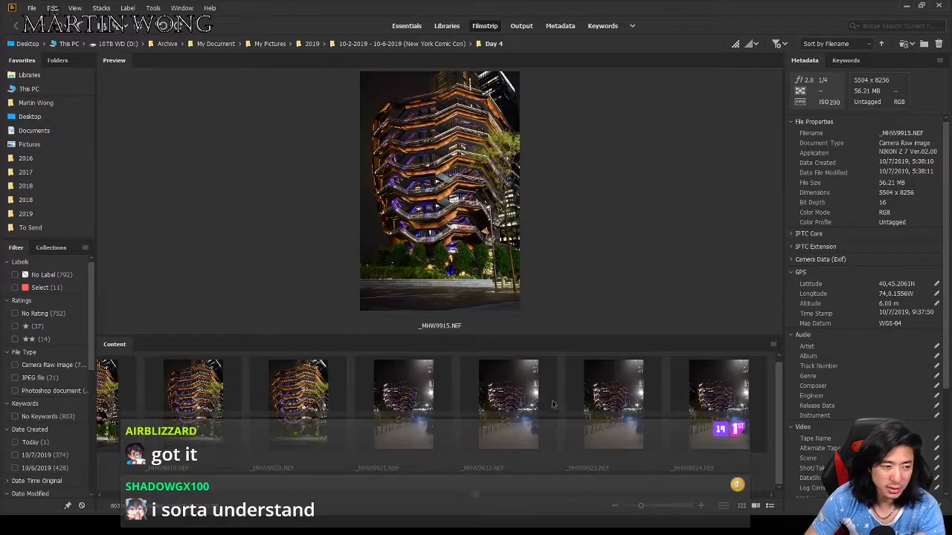
pyautogui.click(508, 400)
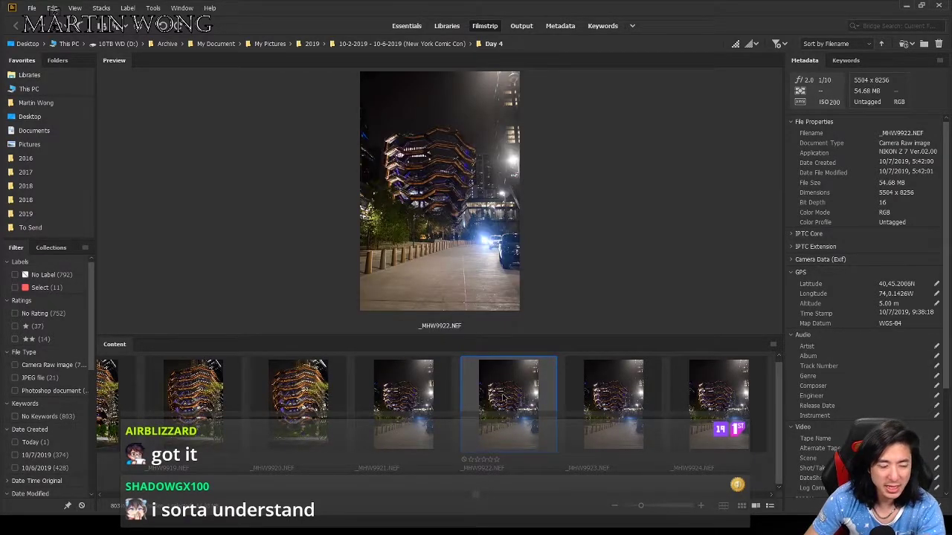
# Browse back through the earlier building photos, previewing _MHW9890.NEF, _MHW9873.NEF, _MHW9851.NEF and neighbouring frames.
pyautogui.scroll(10, 508, 399)
pyautogui.click(404, 401)
pyautogui.scroll(4, 395, 378)
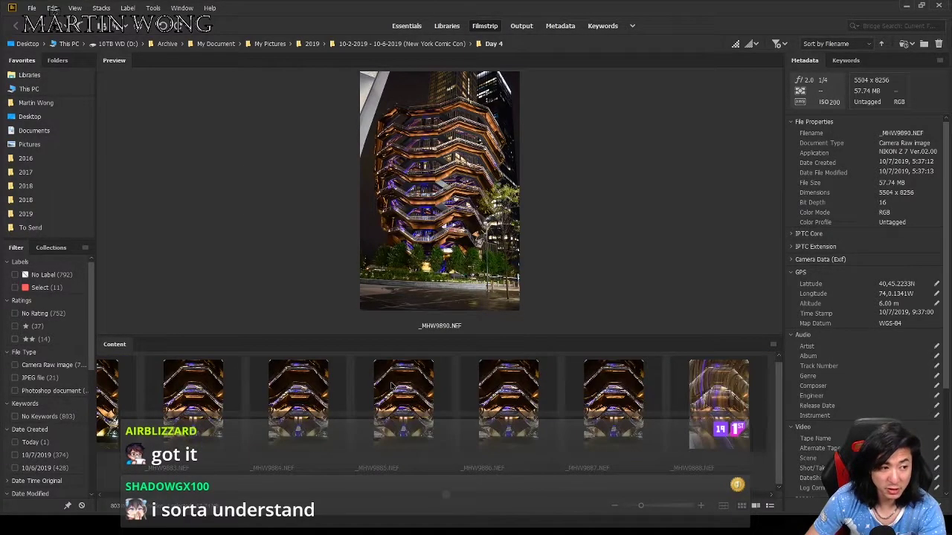
pyautogui.click(410, 396)
pyautogui.scroll(1, 411, 395)
pyautogui.scroll(8, 411, 399)
pyautogui.click(405, 400)
pyautogui.scroll(-5, 405, 400)
pyautogui.click(513, 405)
pyautogui.scroll(5, 517, 407)
pyautogui.scroll(5, 518, 407)
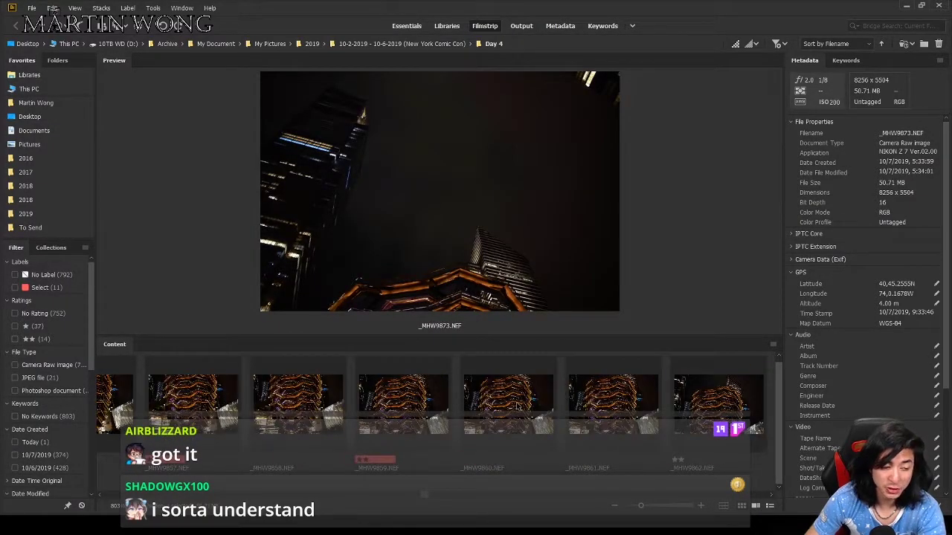
pyautogui.scroll(8, 518, 407)
pyautogui.click(403, 406)
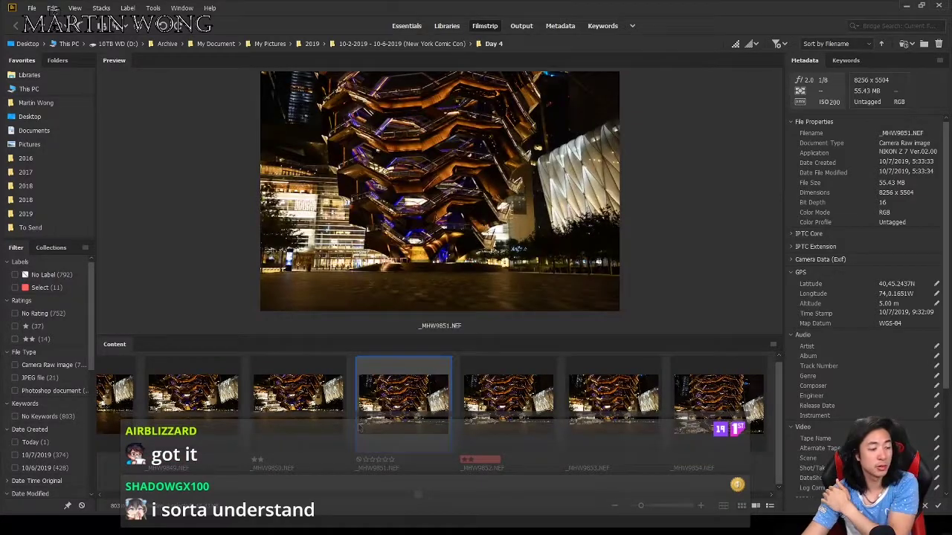
pyautogui.click(520, 408)
pyautogui.scroll(5, 550, 405)
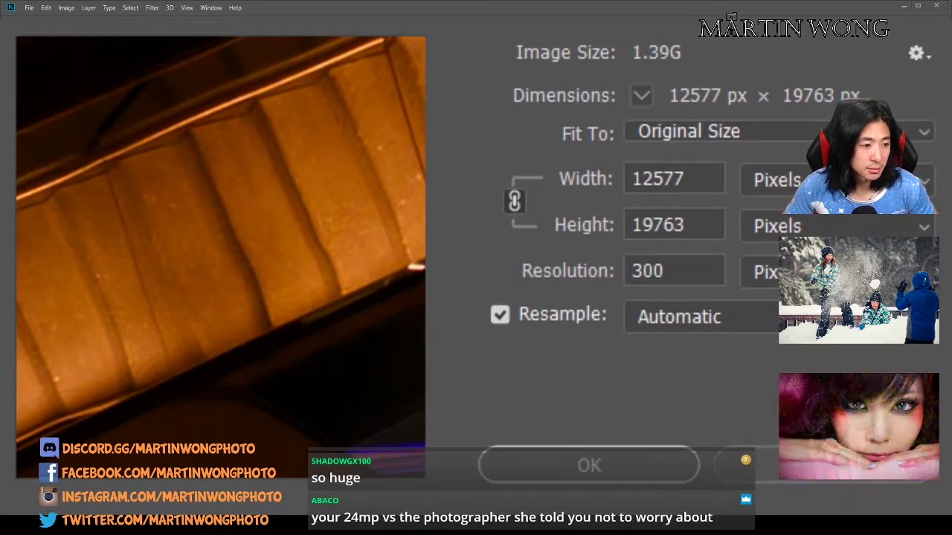
# Check the panorama's pixel width and height in Image Size and close the dialog without changing them.
pyautogui.click(639, 304)
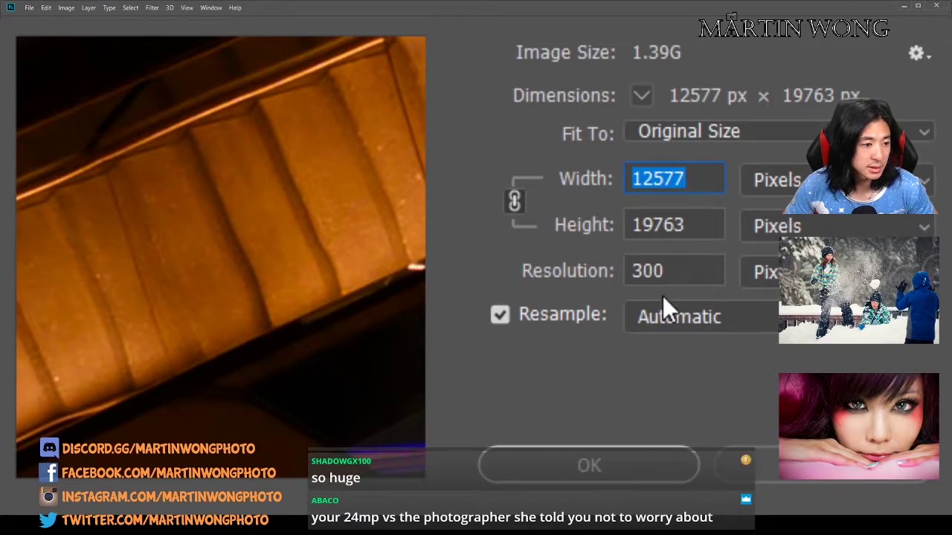
pyautogui.click(768, 471)
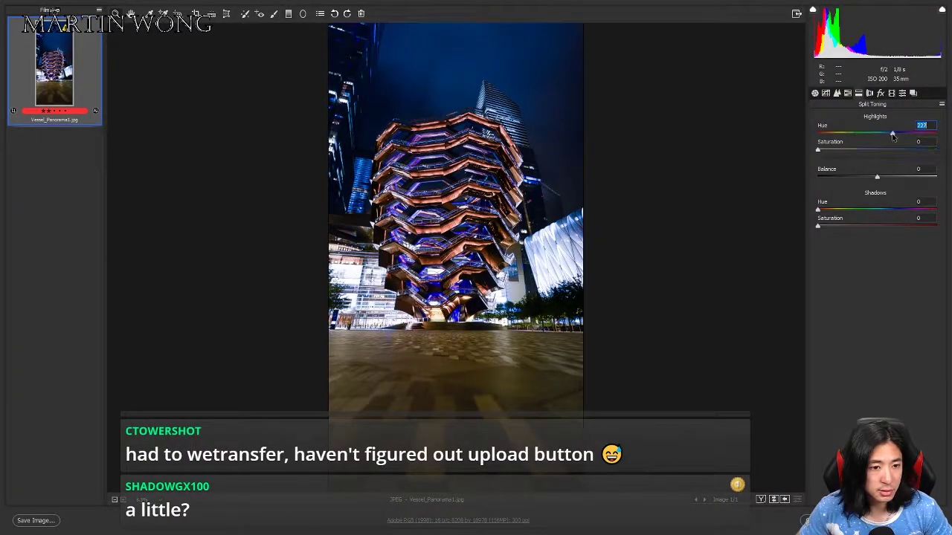
# Tint the highlights of Vessel_Panorama1.jpg blue and its shadows purple with Split Toning.
pyautogui.moveTo(825, 154); pyautogui.dragTo(871, 149)
pyautogui.moveTo(882, 133)
pyautogui.mouseDown()
pyautogui.moveTo(924, 133)
pyautogui.moveTo(873, 133)
pyautogui.moveTo(901, 133)
pyautogui.mouseUp()
pyautogui.moveTo(818, 209); pyautogui.dragTo(910, 208)
pyautogui.moveTo(828, 223)
pyautogui.mouseDown()
pyautogui.moveTo(857, 225)
pyautogui.moveTo(846, 224)
pyautogui.mouseUp()
# Set the basic Contrast to +1 and Blacks to +8, and boost the panorama's Clarity and Vibrance.
pyautogui.click(815, 93)
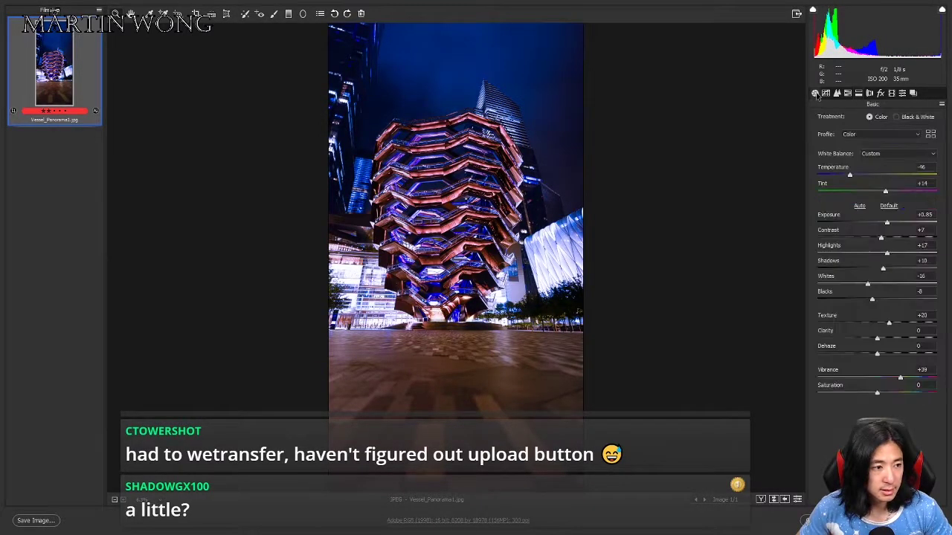
pyautogui.moveTo(340, 95); pyautogui.dragTo(633, 373)
pyautogui.moveTo(882, 237); pyautogui.dragTo(880, 236)
pyautogui.moveTo(871, 299)
pyautogui.mouseDown()
pyautogui.moveTo(894, 298)
pyautogui.moveTo(885, 298)
pyautogui.mouseUp()
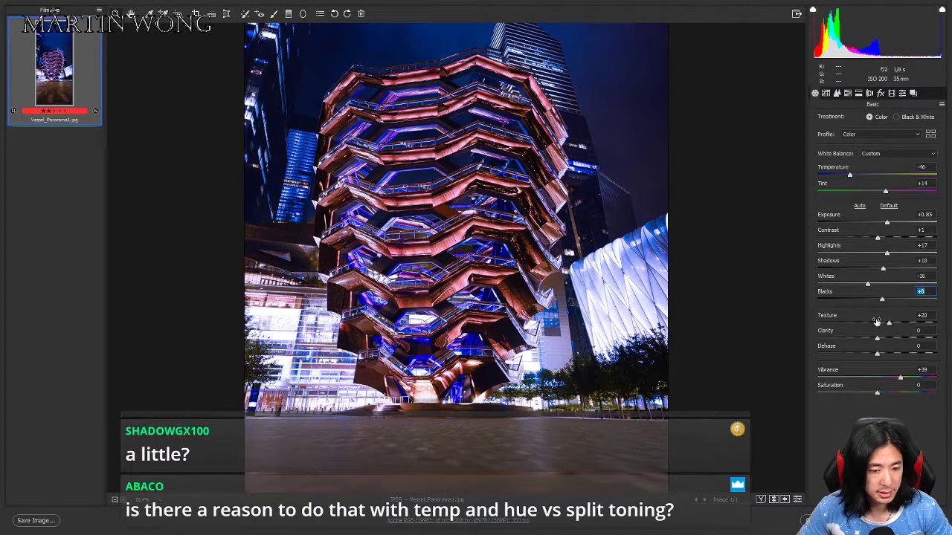
pyautogui.moveTo(877, 336); pyautogui.dragTo(914, 378)
pyautogui.click(869, 93)
pyautogui.click(859, 94)
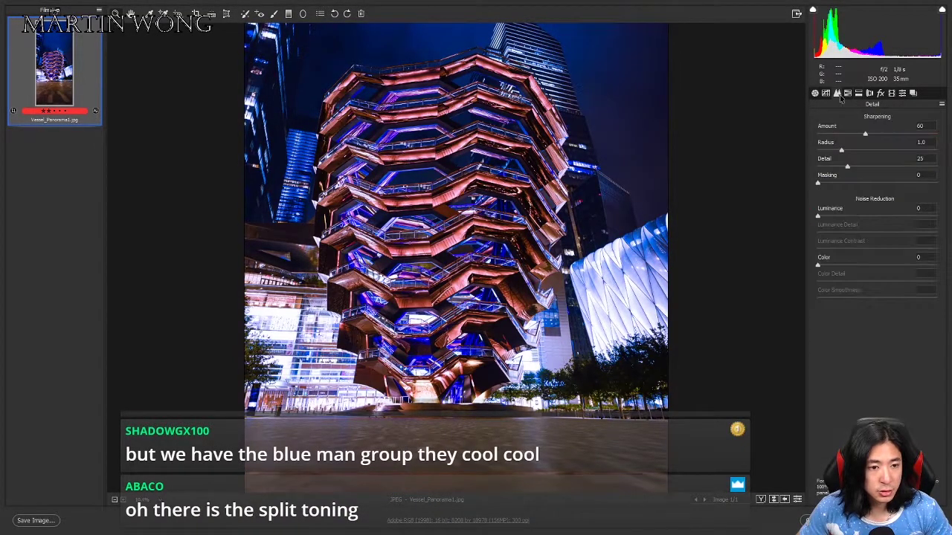
pyautogui.click(849, 95)
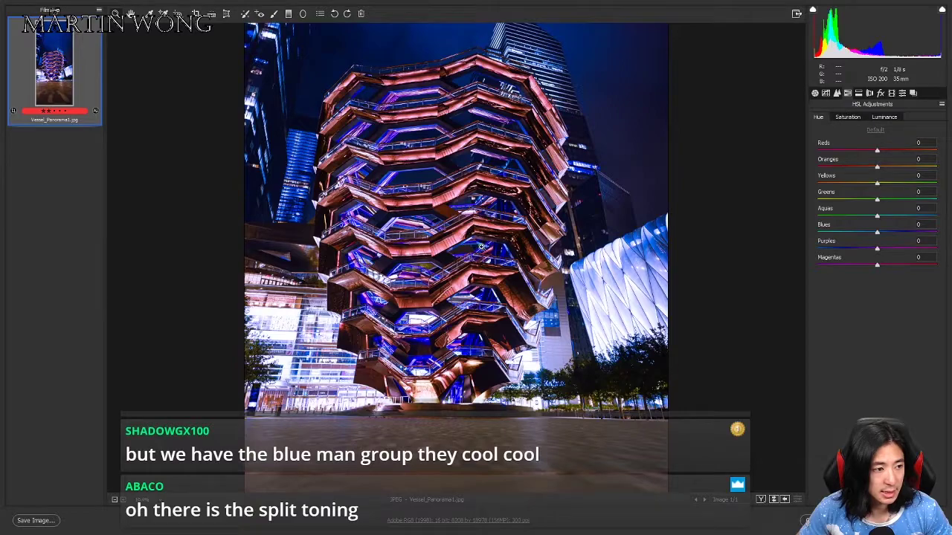
# Straighten the panorama along the horizon at the building's base and check its alignment close up and as a whole.
pyautogui.press('c')
pyautogui.press('a')
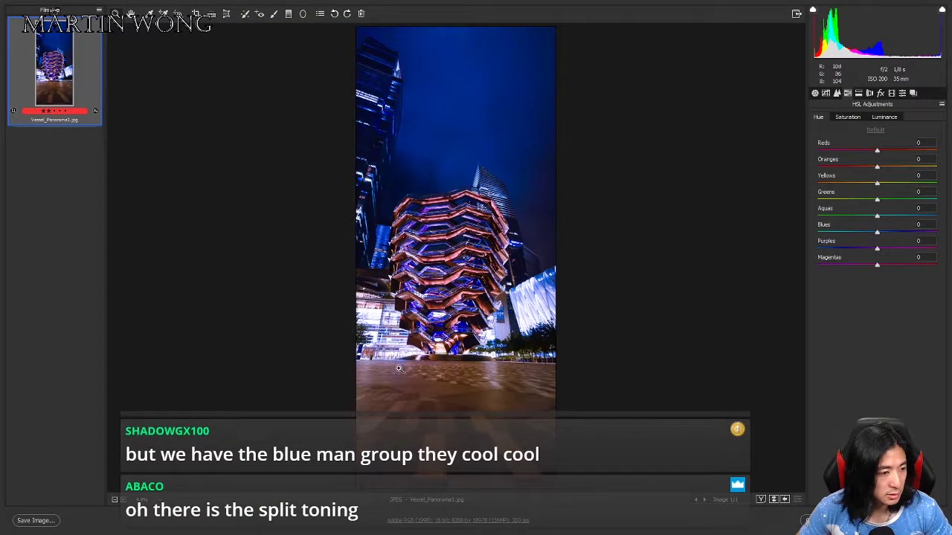
pyautogui.press('c')
pyautogui.press('a')
pyautogui.moveTo(408, 362); pyautogui.dragTo(643, 280)
pyautogui.moveTo(498, 293); pyautogui.dragTo(491, 293)
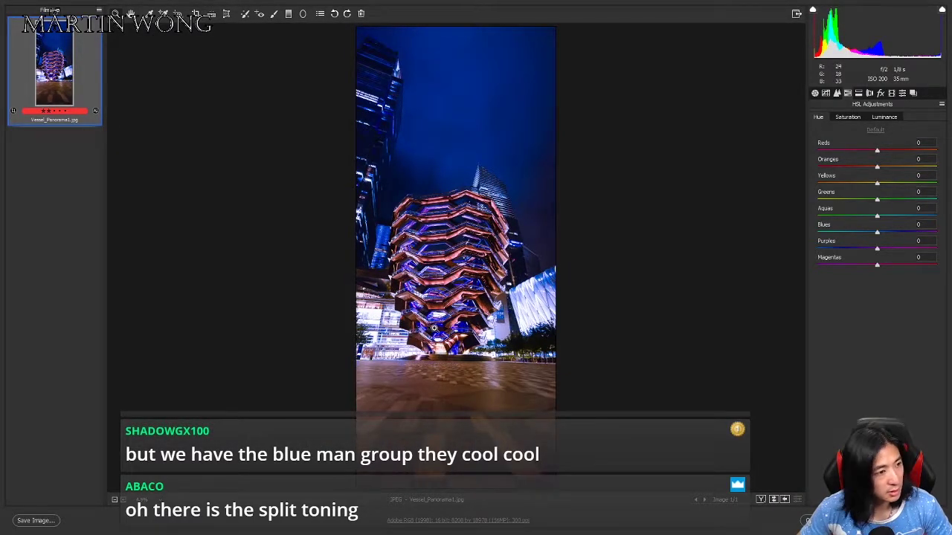
pyautogui.moveTo(312, 162); pyautogui.dragTo(739, 447)
pyautogui.keyDown('alt'); pyautogui.click(523, 351); pyautogui.keyUp('alt')
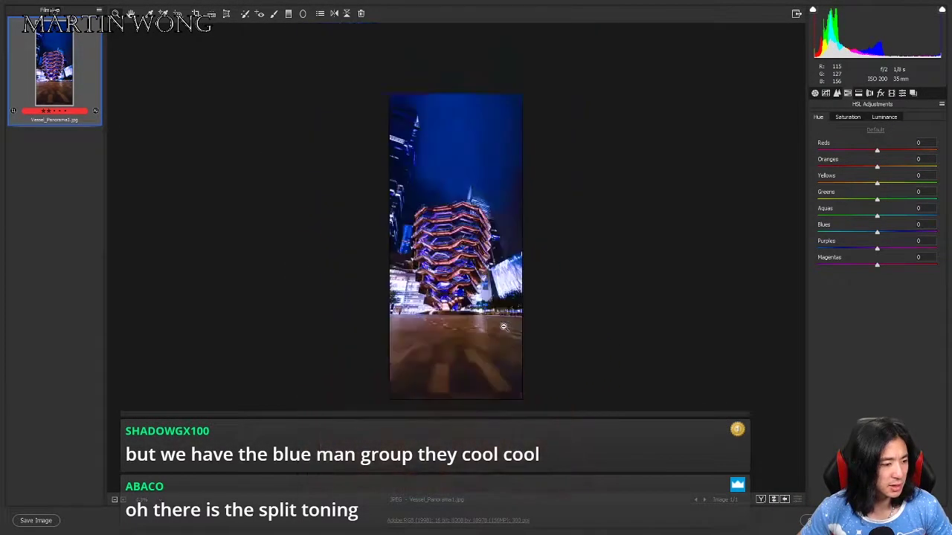
# Set the manual lens correction's Distortion amount to +40 to reduce the bulge in the building.
pyautogui.click(869, 94)
pyautogui.click(858, 94)
pyautogui.click(848, 94)
pyautogui.click(859, 94)
pyautogui.click(871, 93)
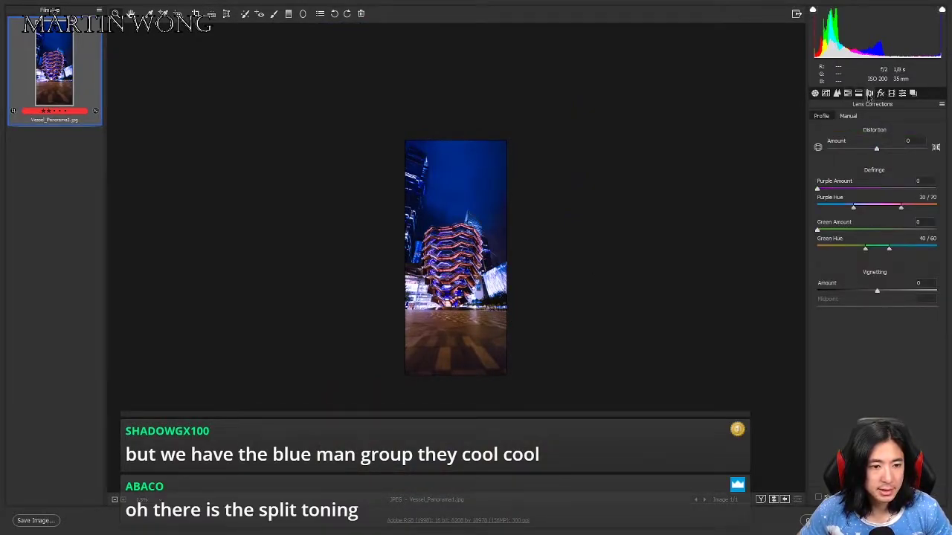
pyautogui.moveTo(877, 149); pyautogui.dragTo(907, 148)
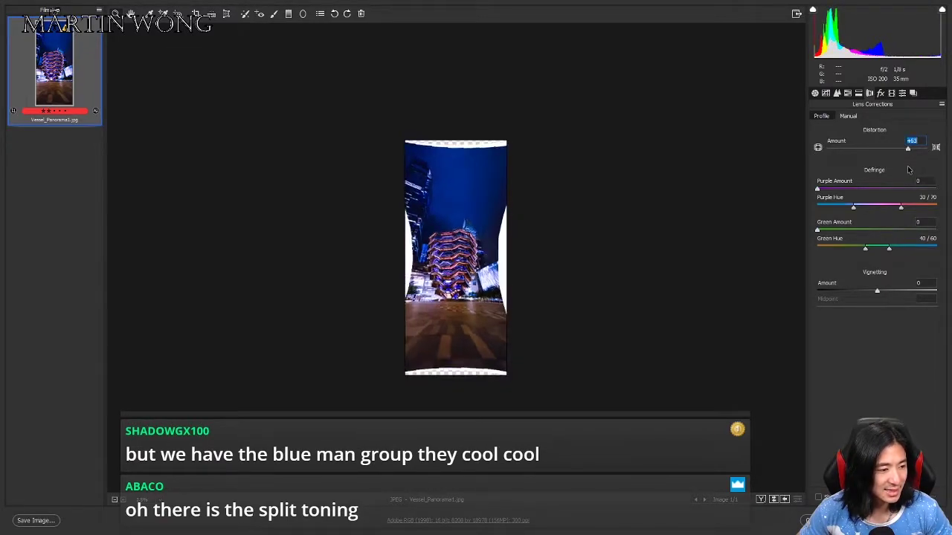
pyautogui.moveTo(416, 152); pyautogui.dragTo(551, 356)
pyautogui.moveTo(365, 132); pyautogui.dragTo(606, 393)
pyautogui.moveTo(907, 148)
pyautogui.mouseDown()
pyautogui.moveTo(876, 149)
pyautogui.moveTo(903, 150)
pyautogui.moveTo(896, 151)
pyautogui.mouseUp()
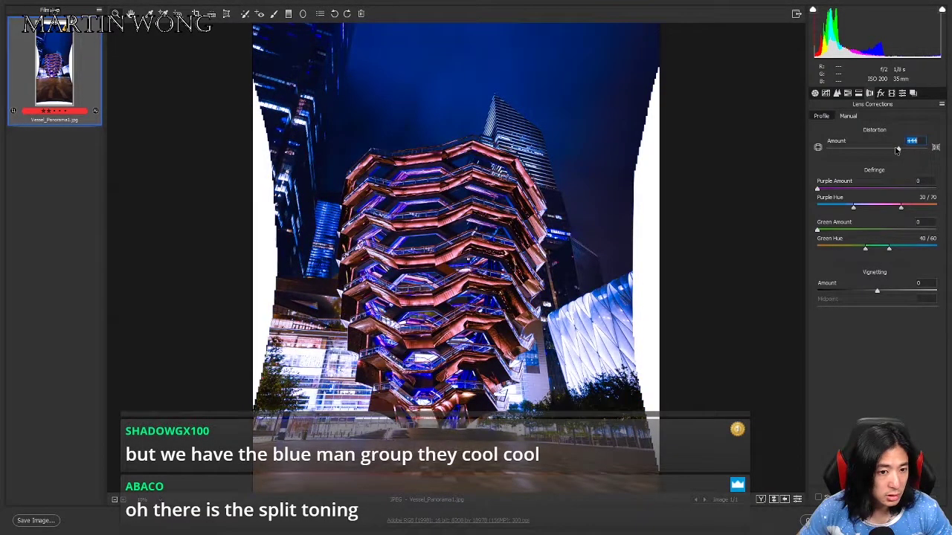
pyautogui.write('40c')
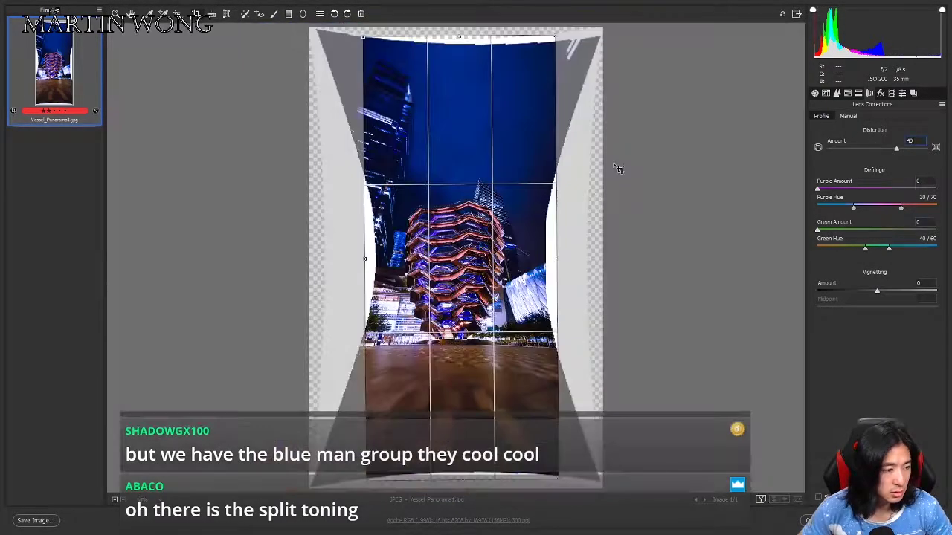
# Crop the panorama tighter at its top, bottom and sides to exclude the curved white edges, and apply the crop.
pyautogui.moveTo(458, 37); pyautogui.dragTo(461, 49)
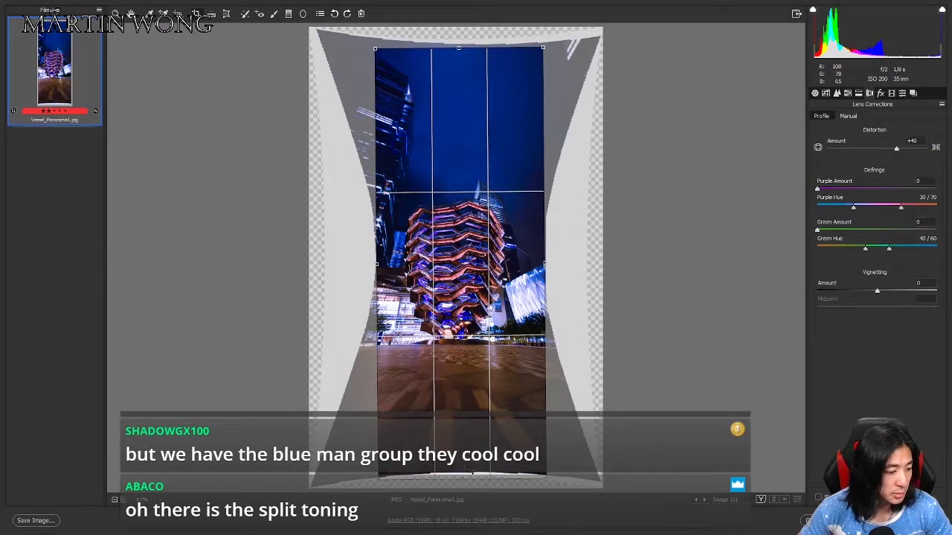
pyautogui.moveTo(465, 481); pyautogui.dragTo(464, 467)
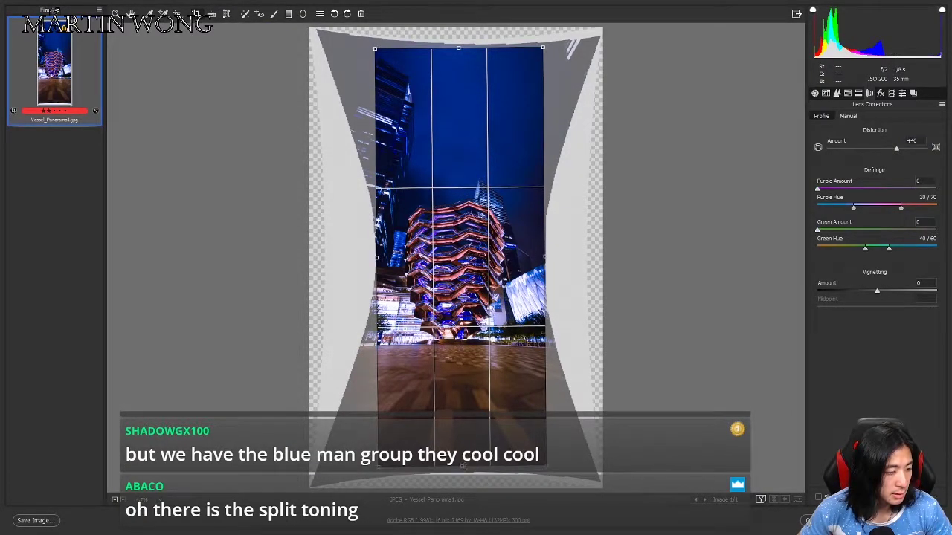
pyautogui.press('Return')
pyautogui.scroll(3, 622, 364)
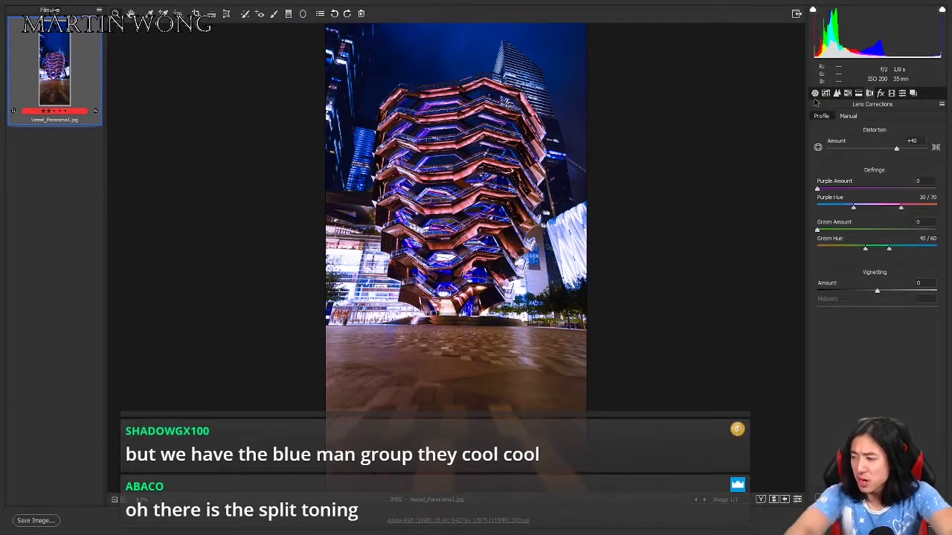
# Add a horizontal graduated filter over the panorama's right half and reset its Exposure, Contrast, Highlights and Shadows to 0.
pyautogui.press('g')
pyautogui.moveTo(631, 201); pyautogui.dragTo(457, 197)
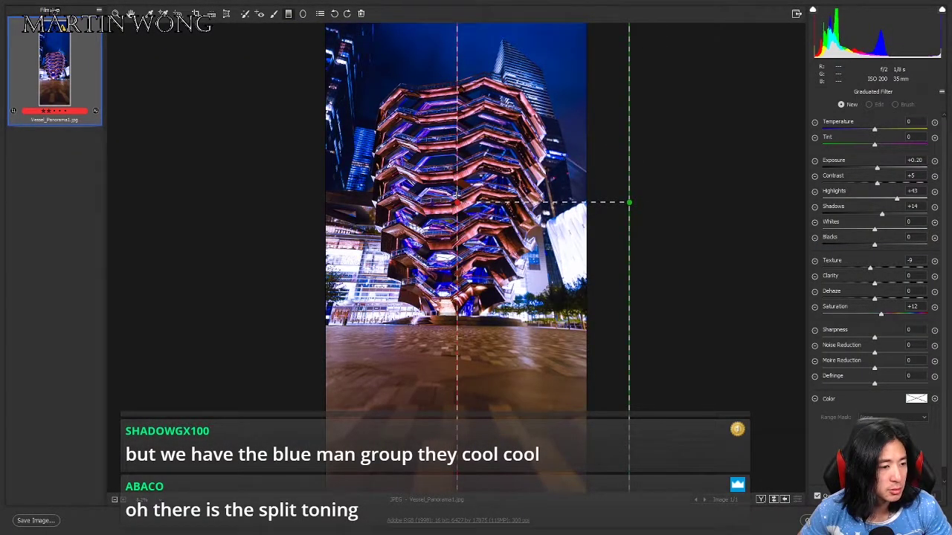
pyautogui.moveTo(922, 160); pyautogui.dragTo(672, 156)
pyautogui.write('0')
pyautogui.press('Tab')
pyautogui.write('0')
pyautogui.press('Tab')
pyautogui.write('0')
pyautogui.press('Tab')
pyautogui.write('0')
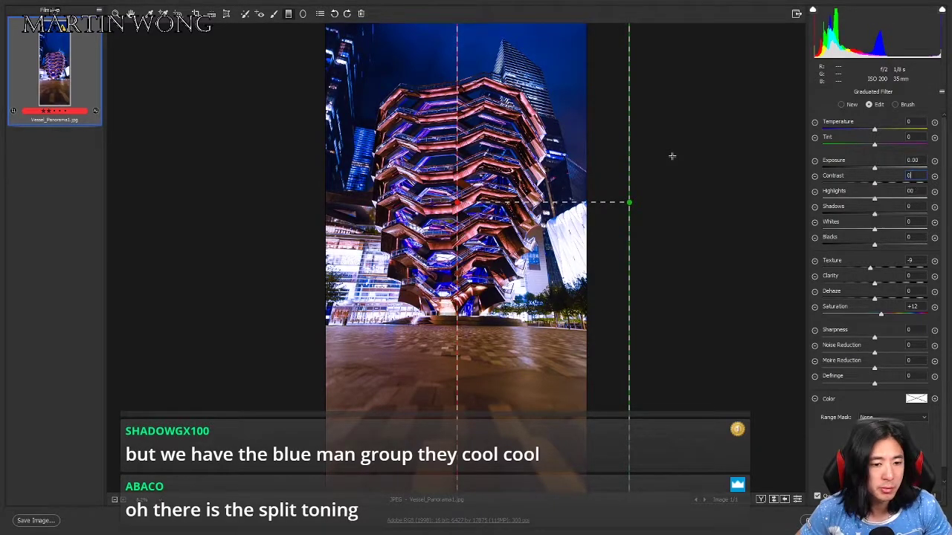
# Set the right-hand filter's Temperature to -67 and Highlights to -36, and place a radial filter over the white building.
pyautogui.moveTo(874, 128); pyautogui.dragTo(839, 129)
pyautogui.moveTo(875, 198); pyautogui.dragTo(897, 199)
pyautogui.press('j')
pyautogui.moveTo(564, 286); pyautogui.dragTo(643, 398)
# Add a warming graduated filter from the panorama's left side and set the basic Exposure to +1.15.
pyautogui.press('g')
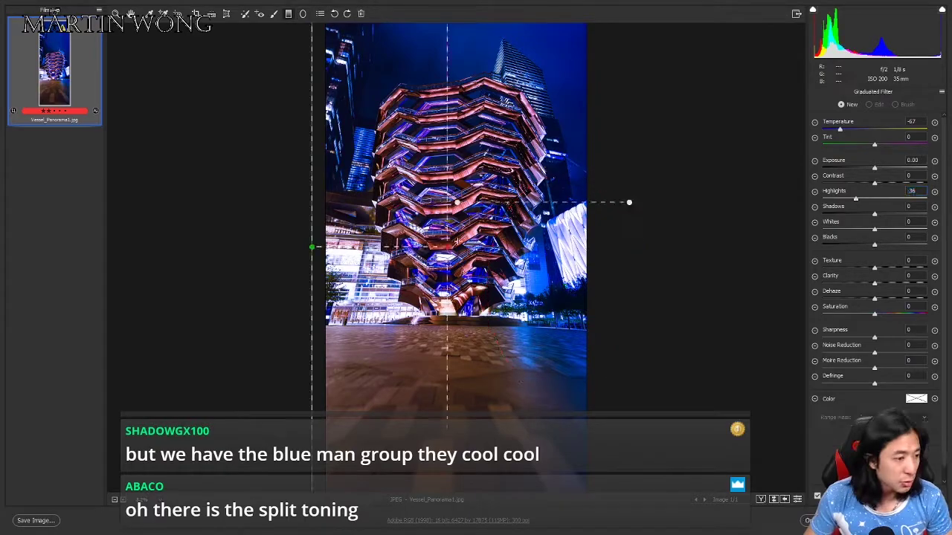
pyautogui.press('z')
pyautogui.click(814, 93)
pyautogui.moveTo(888, 223); pyautogui.dragTo(890, 222)
pyautogui.scroll(-2, 484, 267)
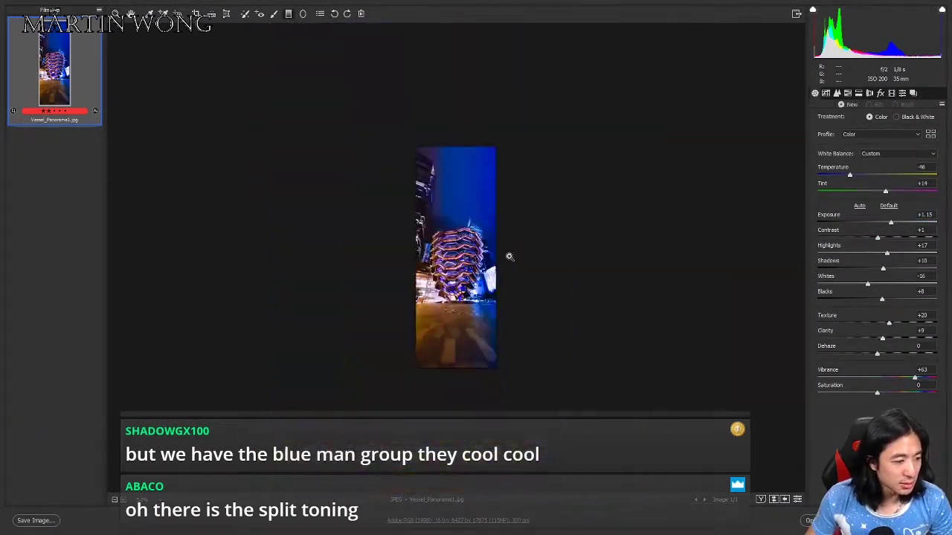
# Try a graduated filter with Temperature -30 and Tint -99 across the pavement, and delete it.
pyautogui.press('g')
pyautogui.moveTo(838, 148); pyautogui.dragTo(822, 148)
pyautogui.moveTo(916, 130); pyautogui.dragTo(859, 131)
pyautogui.moveTo(453, 388); pyautogui.dragTo(454, 324)
pyautogui.press('Delete')
# Boost the HSL Luminance of the Purples and Magentas and set the Purples Saturation to +90.
pyautogui.press('h')
pyautogui.moveTo(431, 223); pyautogui.dragTo(520, 226)
pyautogui.click(847, 93)
pyautogui.click(884, 116)
pyautogui.moveTo(877, 249); pyautogui.dragTo(936, 248)
pyautogui.click(935, 265)
pyautogui.click(847, 117)
pyautogui.click(930, 248)
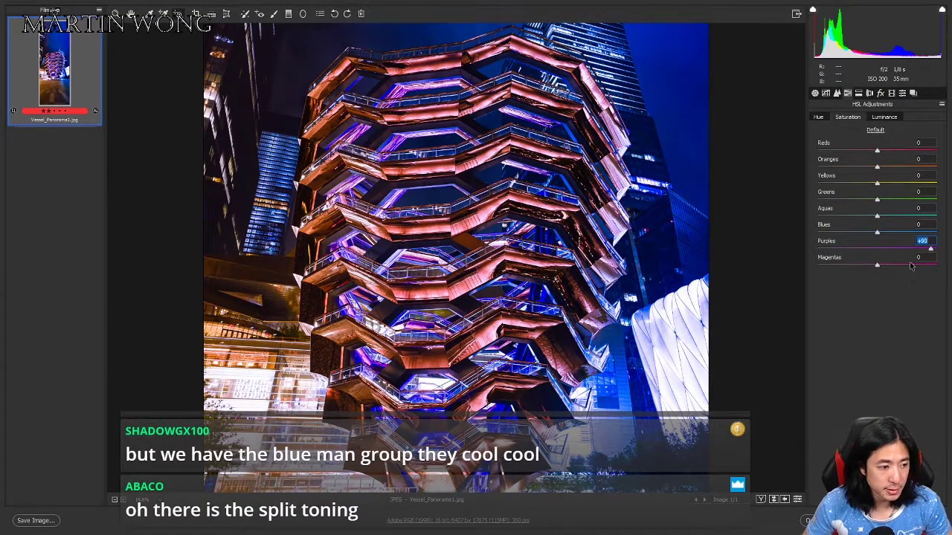
# Set the Calibration Shadows Tint to +60 and the Red Primary Hue to +63.
pyautogui.click(891, 93)
pyautogui.moveTo(877, 157); pyautogui.dragTo(920, 158)
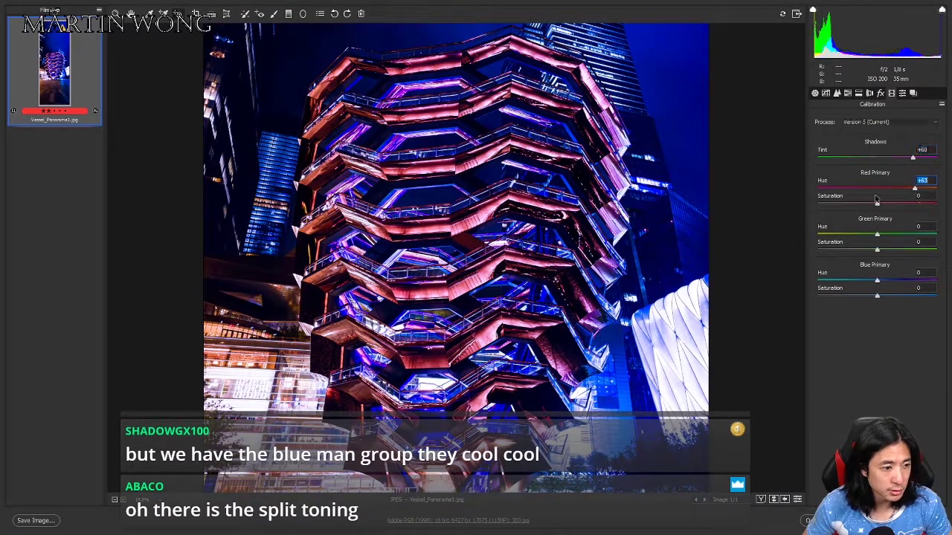
# Set the basic Exposure to +1.70 and Blacks to +48.
pyautogui.click(814, 93)
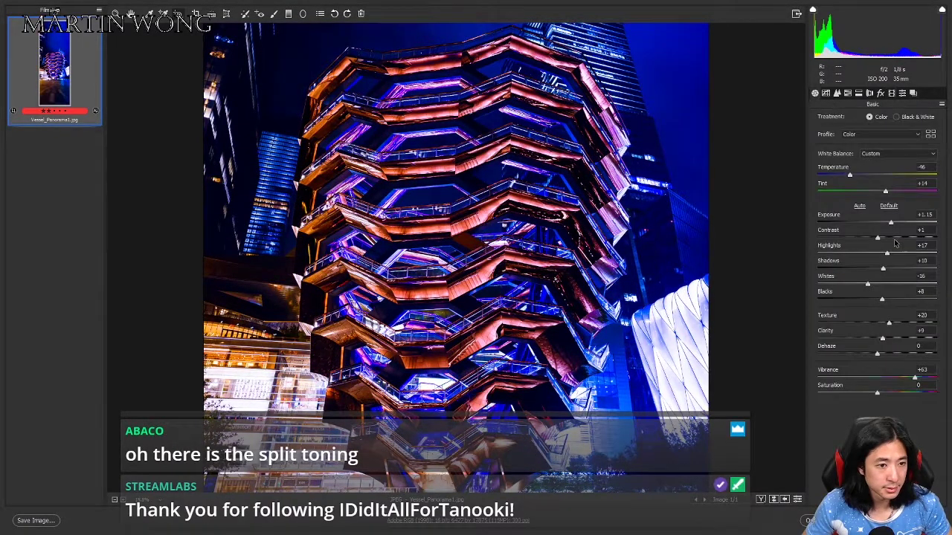
pyautogui.moveTo(891, 223); pyautogui.dragTo(898, 224)
pyautogui.moveTo(882, 299); pyautogui.dragTo(905, 300)
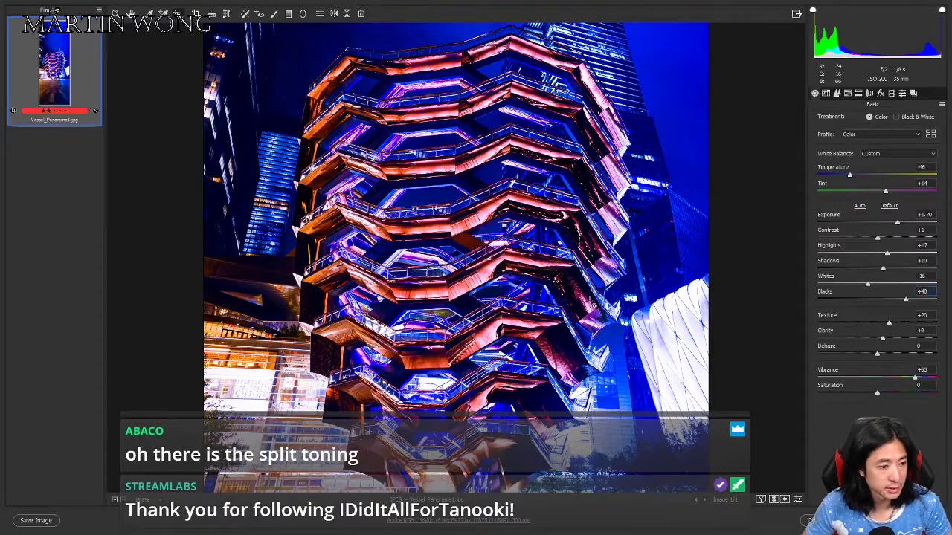
# Compare the edited panorama with its unedited version and set the basic Temperature to -33.
pyautogui.scroll(-3, 257, 99)
pyautogui.press('p')
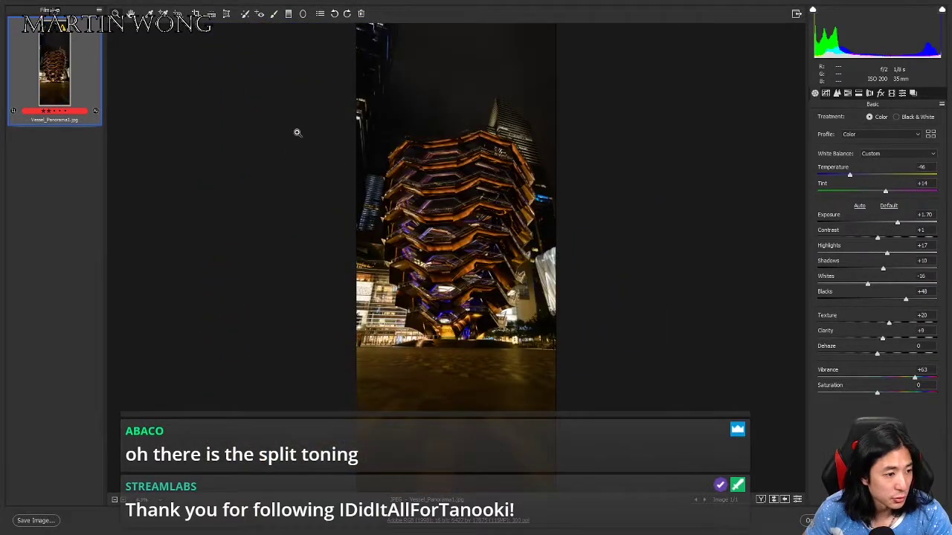
pyautogui.press('p')
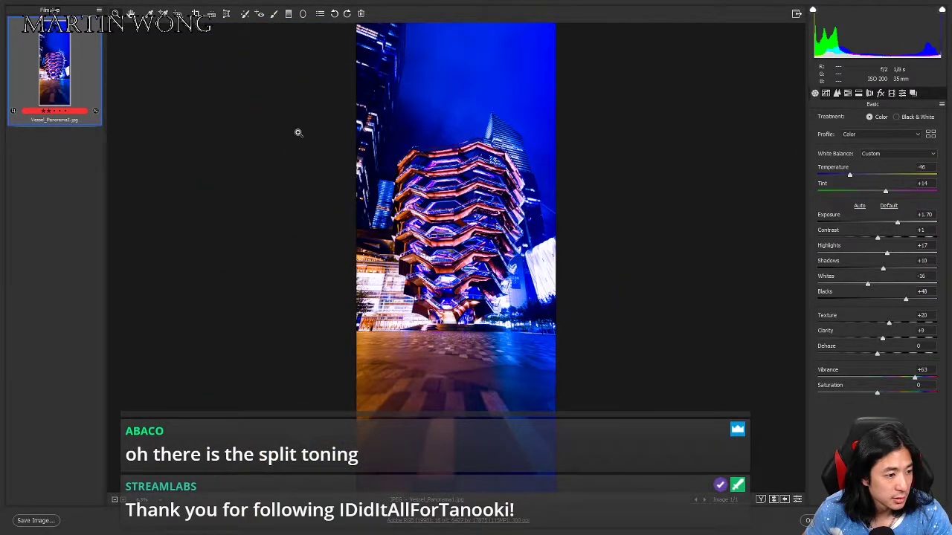
pyautogui.moveTo(849, 175); pyautogui.dragTo(858, 174)
# Examine the sky, the neighbouring towers and the building's dark panels close up for noise and detail.
pyautogui.click(454, 156)
pyautogui.moveTo(632, 230); pyautogui.dragTo(654, 318)
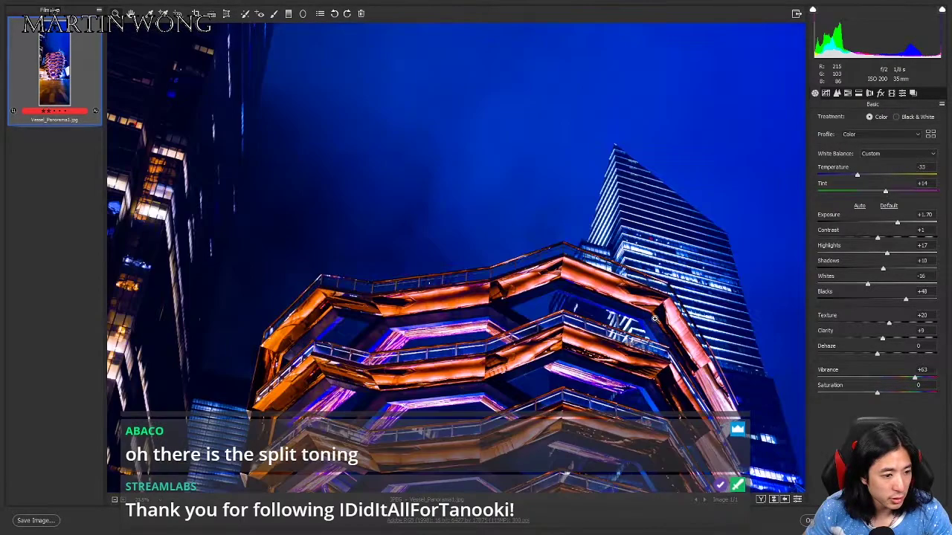
pyautogui.scroll(5, 655, 318)
pyautogui.scroll(3, 691, 264)
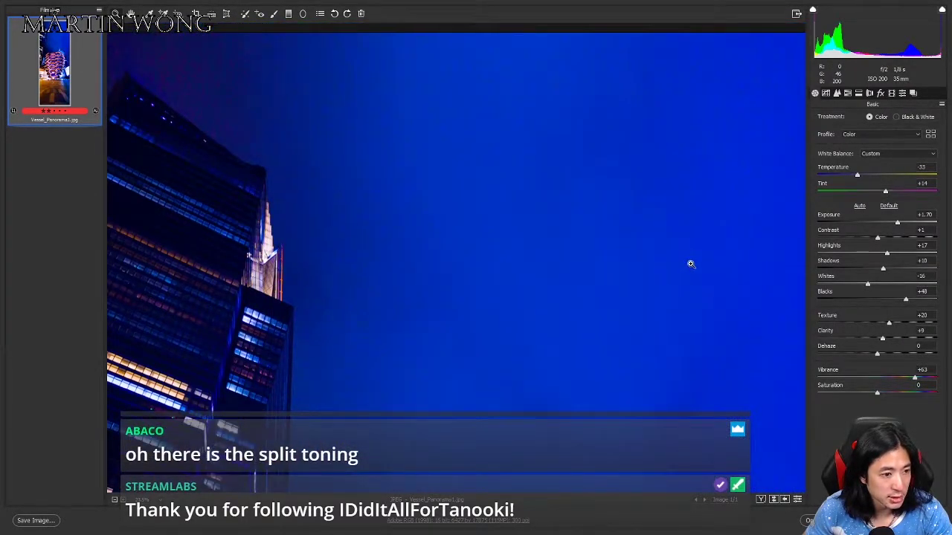
pyautogui.scroll(-6, 618, 278)
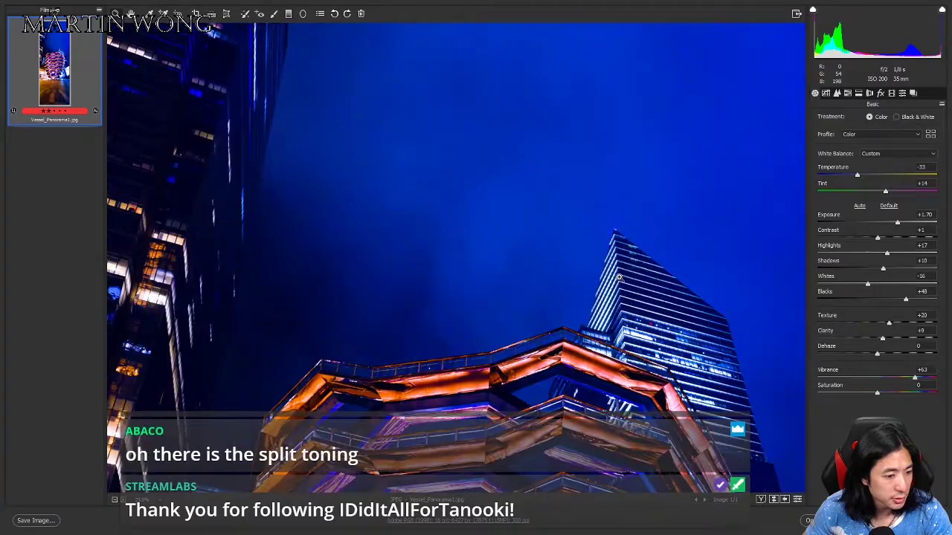
pyautogui.scroll(-6, 618, 278)
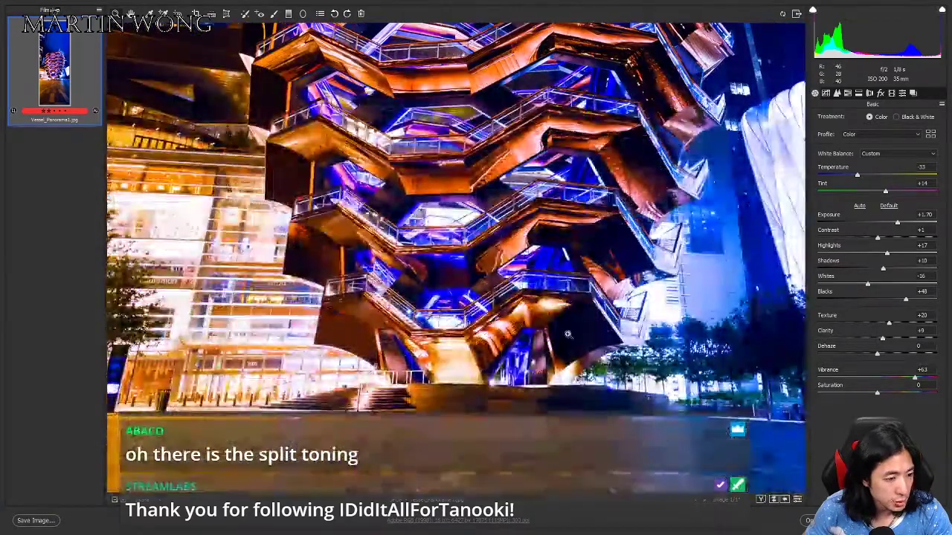
pyautogui.click(651, 293)
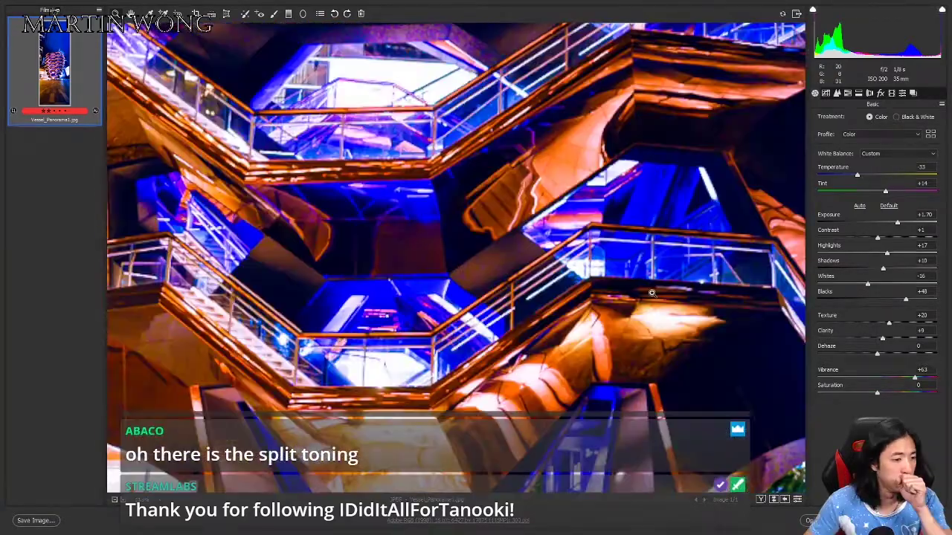
pyautogui.click(618, 266)
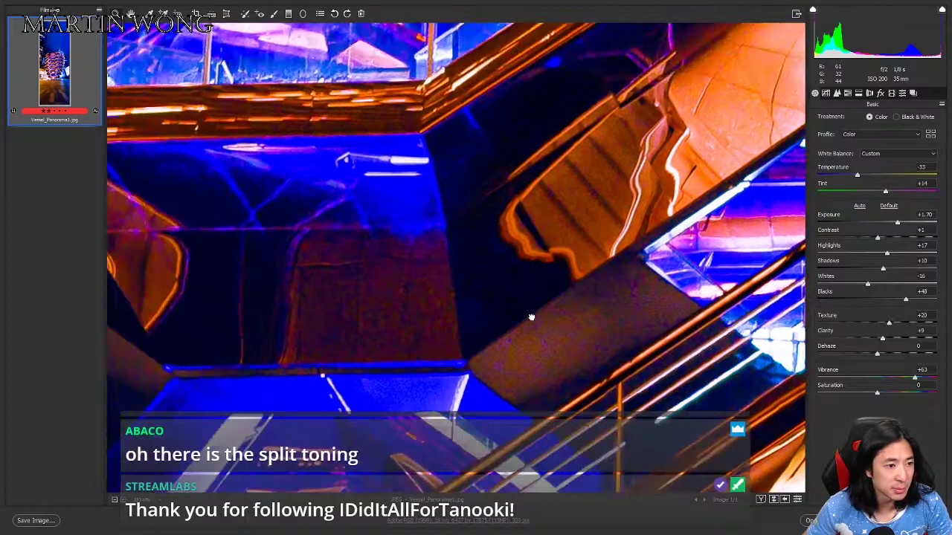
pyautogui.click(383, 261)
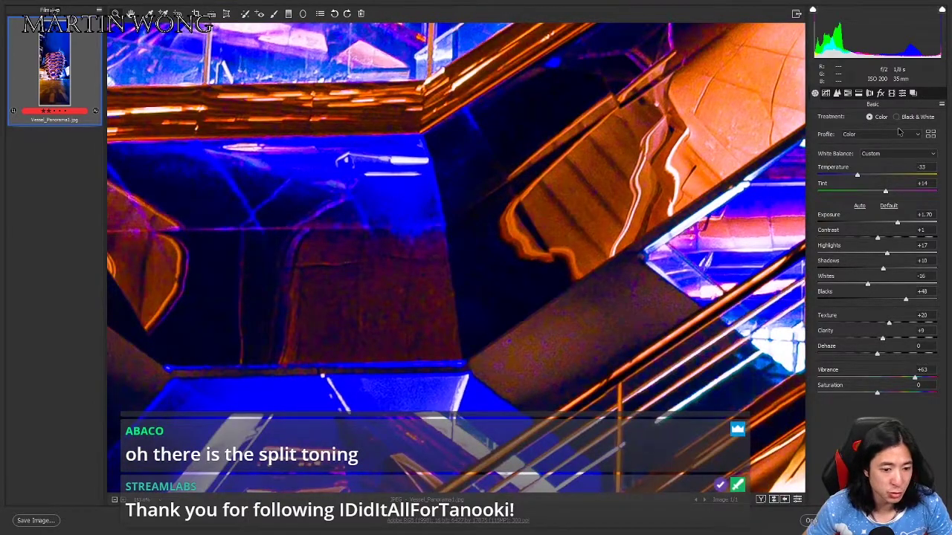
# Set the noise reduction's Luminance to 13 and Color to 55.
pyautogui.click(858, 93)
pyautogui.click(847, 93)
pyautogui.click(837, 94)
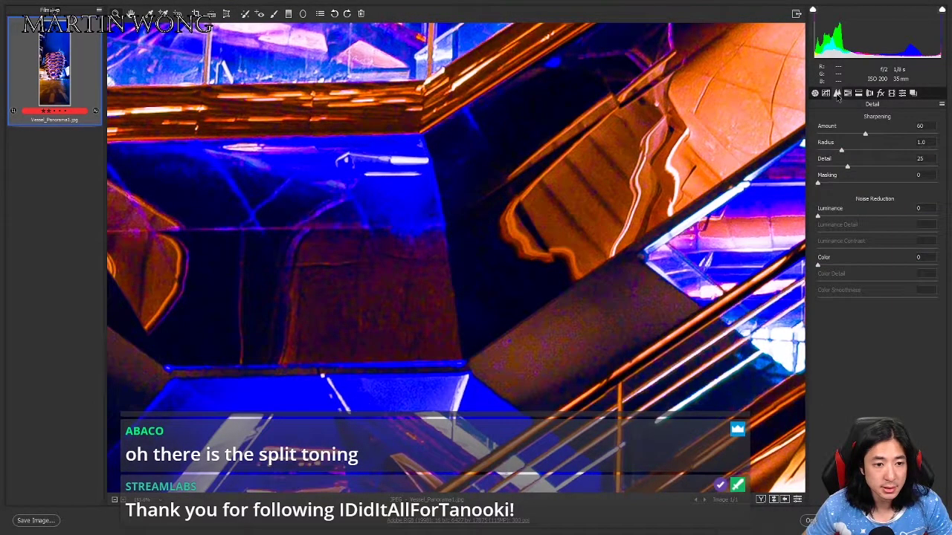
pyautogui.moveTo(818, 215); pyautogui.dragTo(832, 215)
pyautogui.click(883, 265)
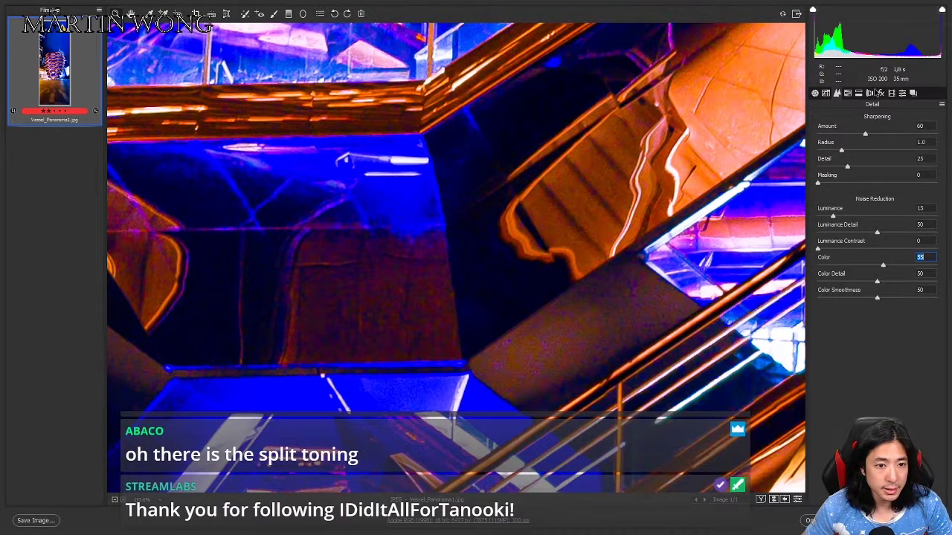
# Review the split toning and basic settings, and increase the sharpening Amount.
pyautogui.click(869, 93)
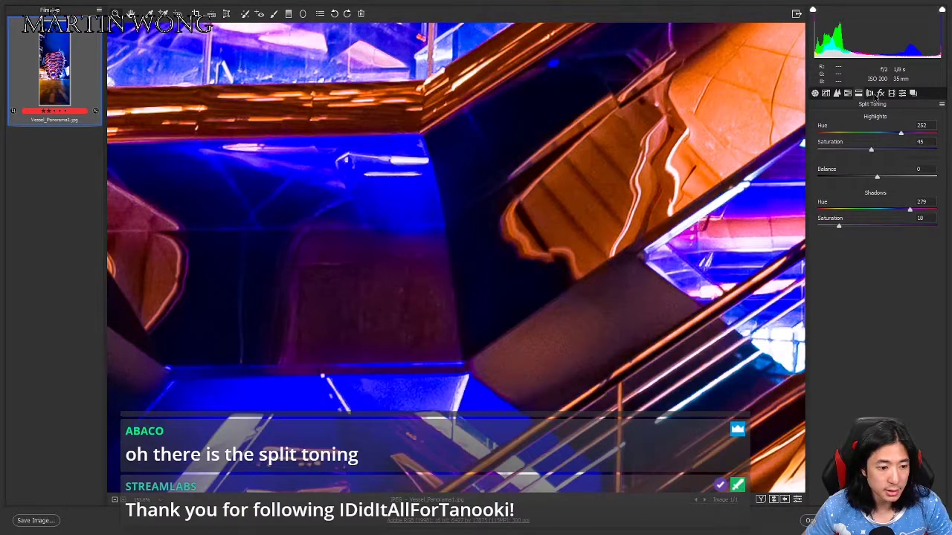
pyautogui.click(825, 93)
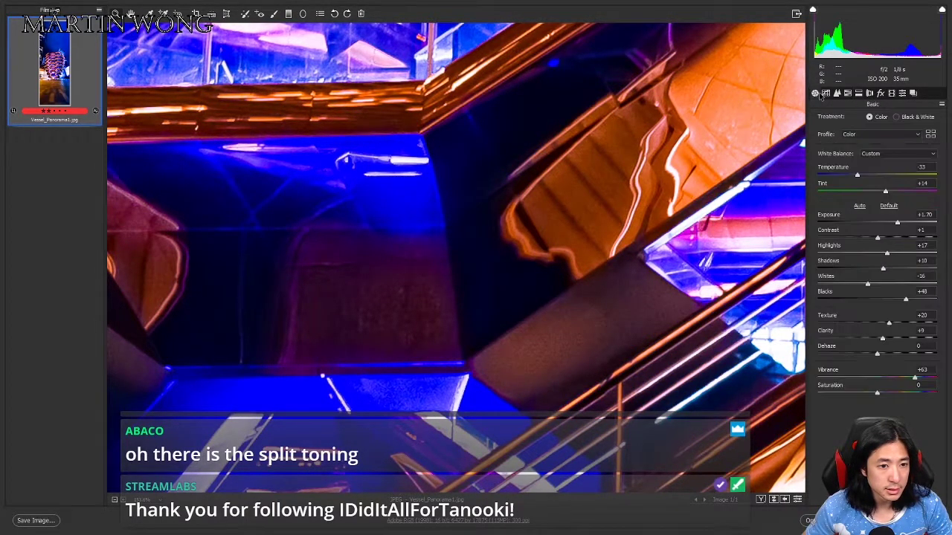
pyautogui.click(837, 92)
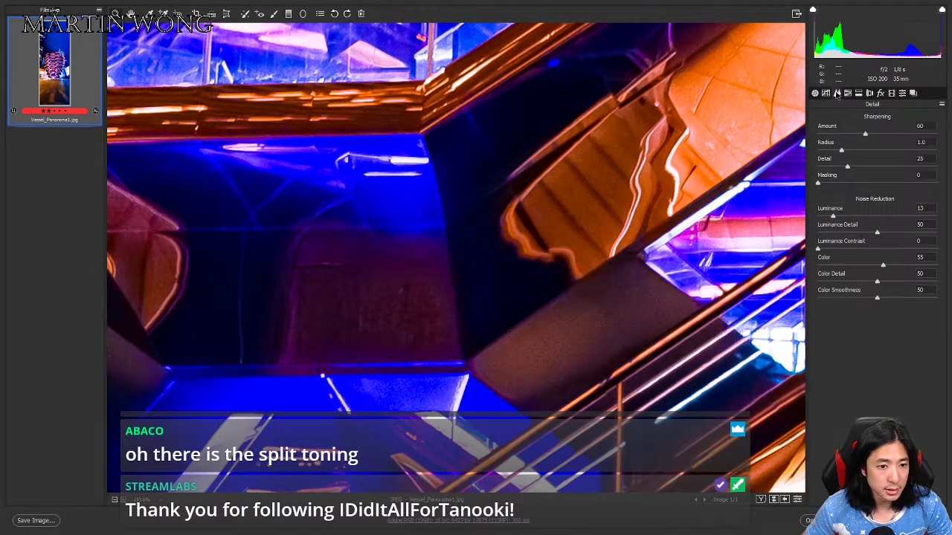
pyautogui.click(892, 134)
pyautogui.click(815, 93)
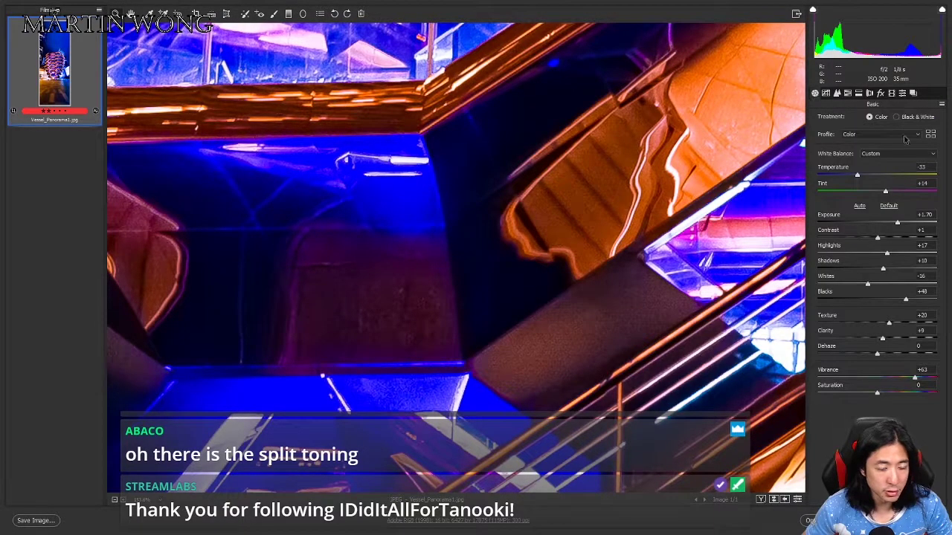
# Add a radial filter with Temperature -30 and Tint -99 over the glass building and trees beside the white building.
pyautogui.keyDown('alt'); pyautogui.click(646, 268); pyautogui.keyUp('alt')
pyautogui.keyDown('alt'); pyautogui.click(646, 268); pyautogui.keyUp('alt')
pyautogui.keyDown('alt'); pyautogui.click(646, 268); pyautogui.keyUp('alt')
pyautogui.press('j')
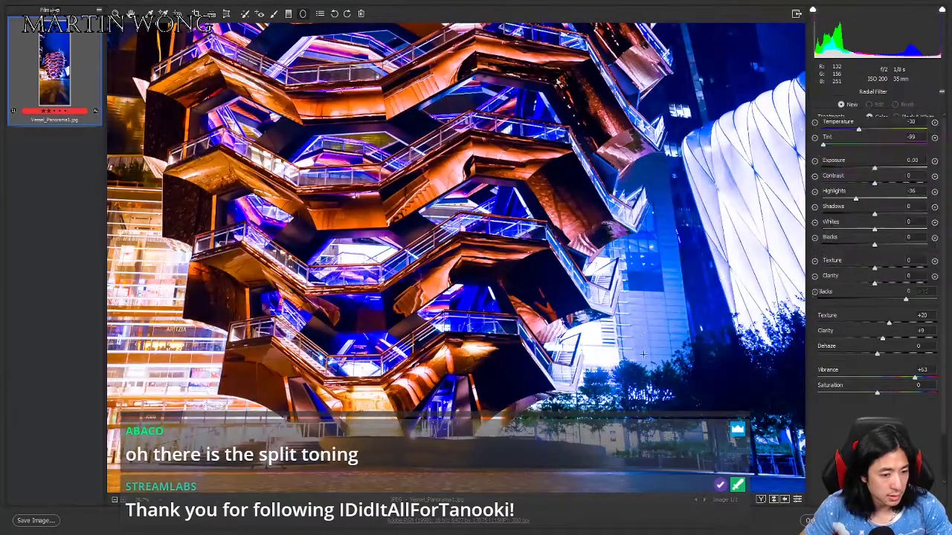
pyautogui.moveTo(643, 363)
pyautogui.mouseDown()
pyautogui.moveTo(706, 100)
pyautogui.moveTo(761, 77)
pyautogui.mouseUp()
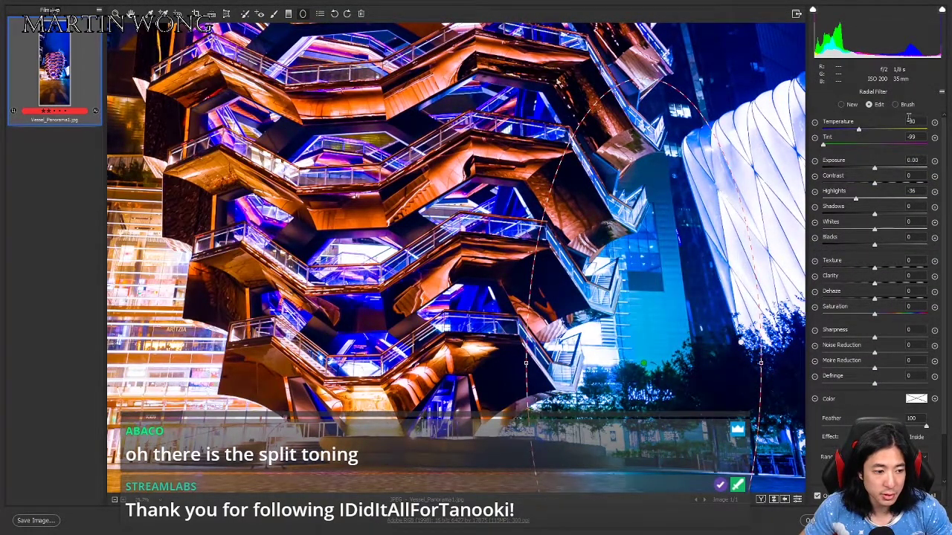
pyautogui.click(860, 130)
# Add a radial filter over the lit storefronts left of the building with neutral color and Highlights -73, and extend it upward.
pyautogui.press('h')
pyautogui.moveTo(598, 338); pyautogui.dragTo(729, 299)
pyautogui.press('j')
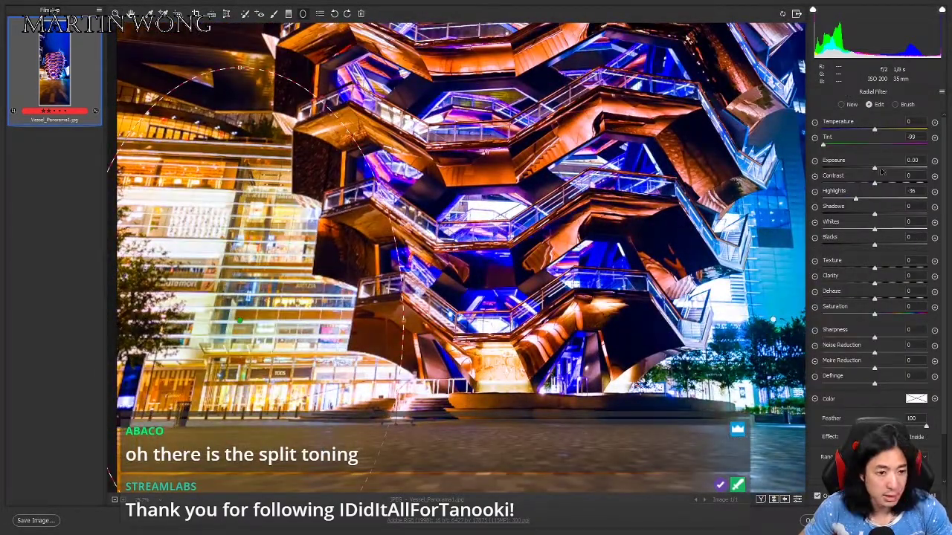
pyautogui.moveTo(855, 198); pyautogui.dragTo(835, 198)
pyautogui.moveTo(240, 68); pyautogui.dragTo(242, 8)
# Erase the storefront radial filter from the honeycomb building's left edge with a size 12 brush.
pyautogui.hotkey('shift', 'k')
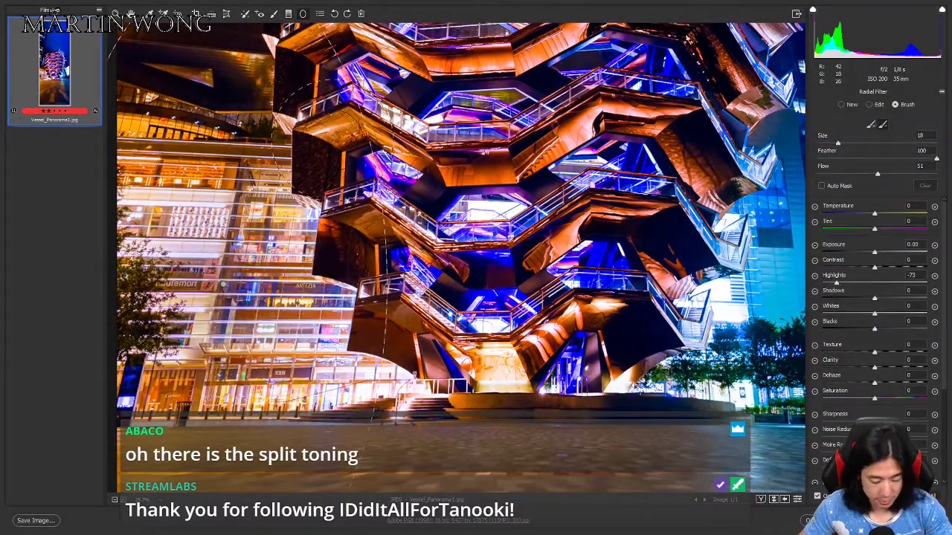
pyautogui.press('[')
pyautogui.moveTo(338, 131)
pyautogui.mouseDown()
pyautogui.moveTo(312, 186)
pyautogui.moveTo(339, 275)
pyautogui.moveTo(397, 364)
pyautogui.moveTo(376, 93)
pyautogui.moveTo(377, 290)
pyautogui.mouseUp()
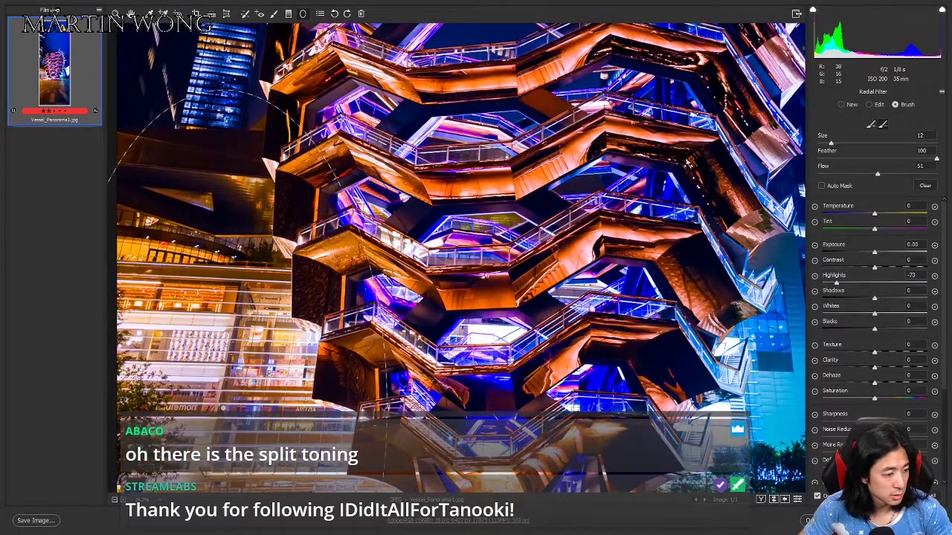
pyautogui.moveTo(426, 470); pyautogui.dragTo(424, 291)
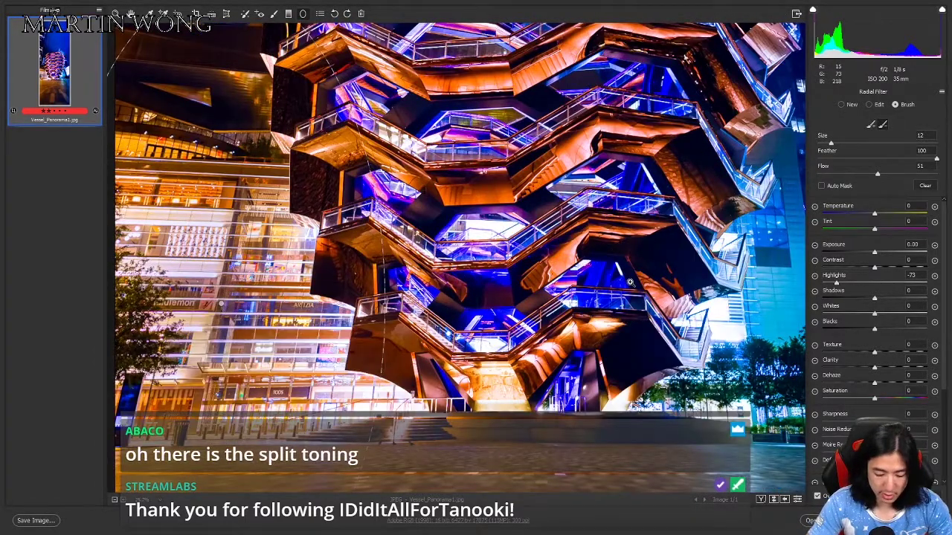
# Set the split toning's Highlights Saturation to 83 and crop the panorama shorter at the sky and the pavement.
pyautogui.hotkey('ctrl', '0')
pyautogui.press('z')
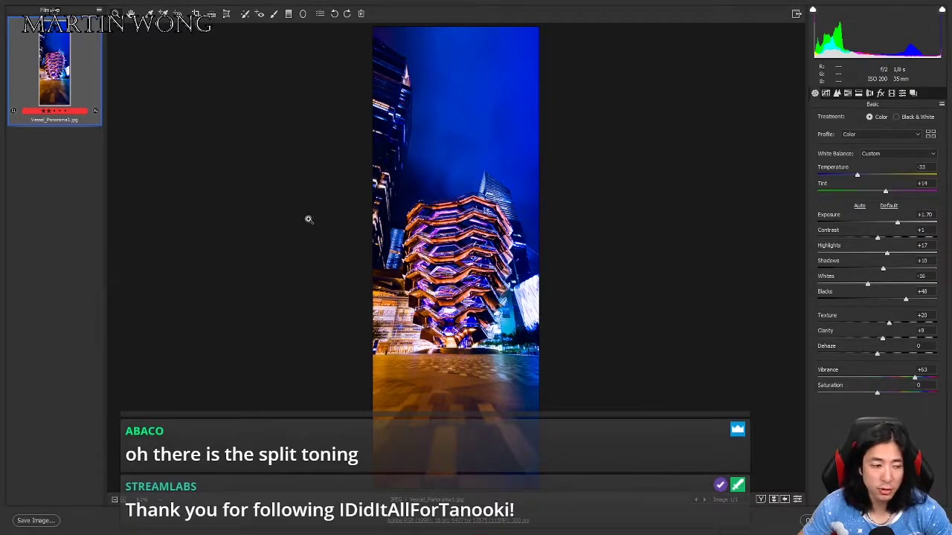
pyautogui.click(758, 486)
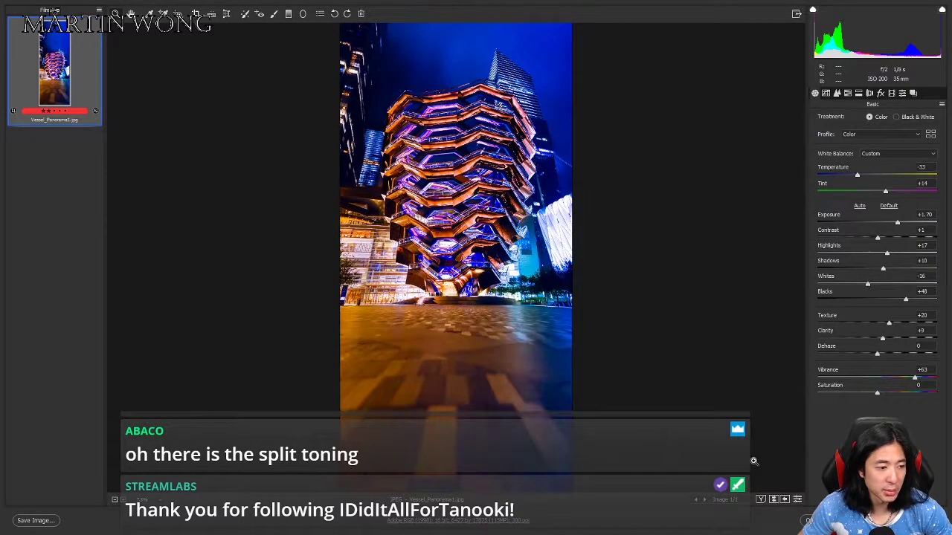
pyautogui.click(859, 95)
pyautogui.click(919, 142)
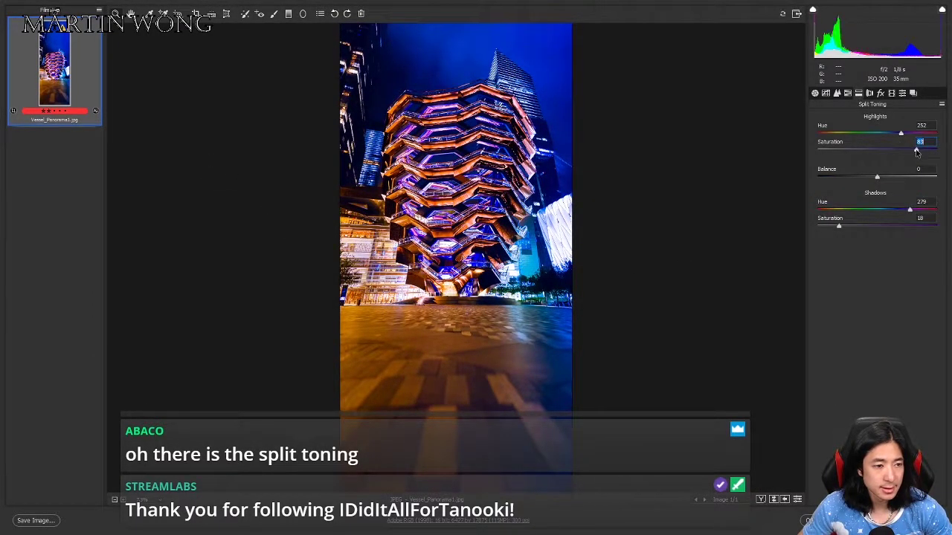
pyautogui.click(919, 170)
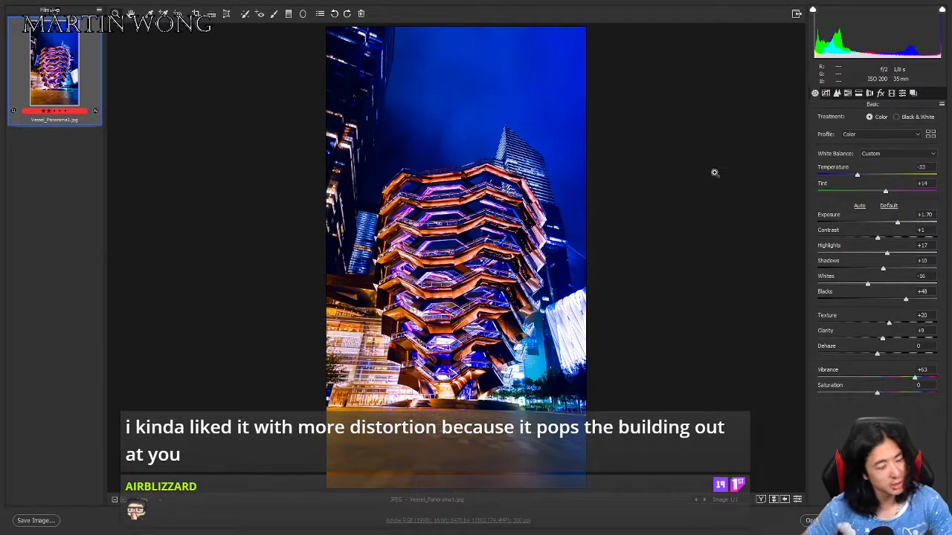
# Set the manual lens correction's Distortion amount to +30 and apply the readjusted crop.
pyautogui.press('c')
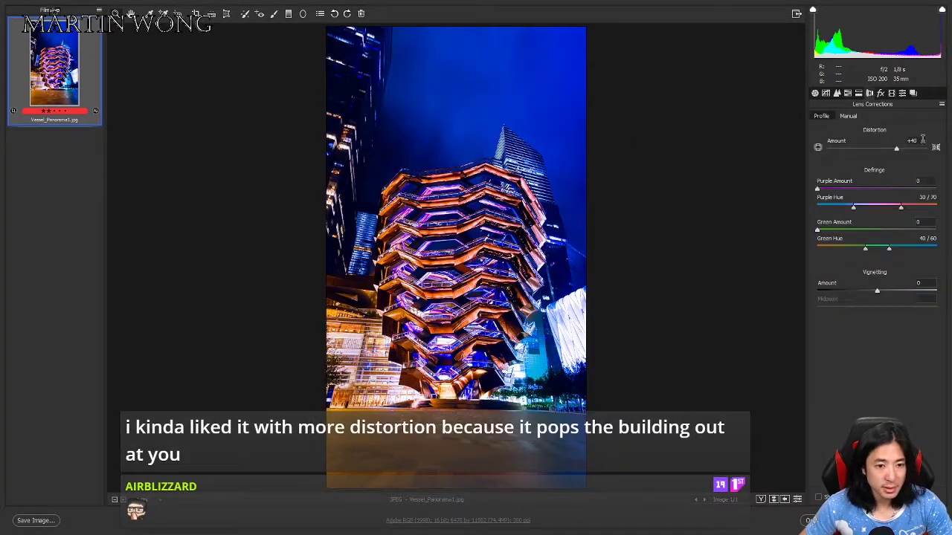
pyautogui.press('c')
pyautogui.press('Return')
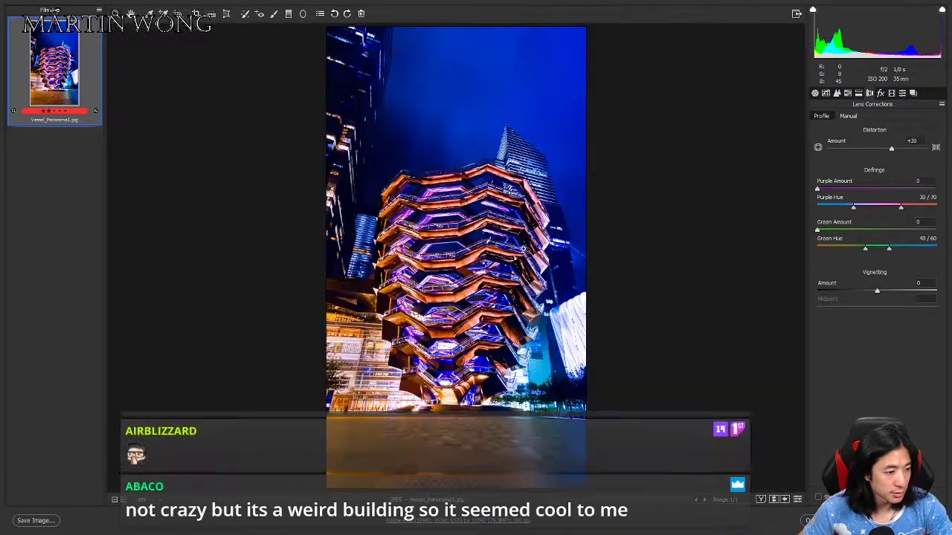
# Readjust the panorama's crop and straighten it along a vertical line below the honeycomb building.
pyautogui.press('c')
pyautogui.moveTo(473, 83); pyautogui.dragTo(484, 85)
pyautogui.press('Return')
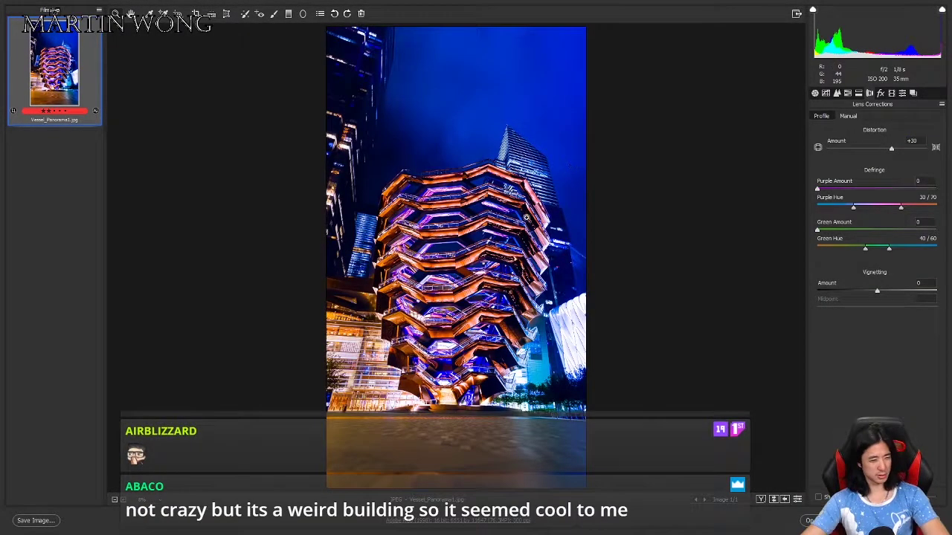
pyautogui.press('c')
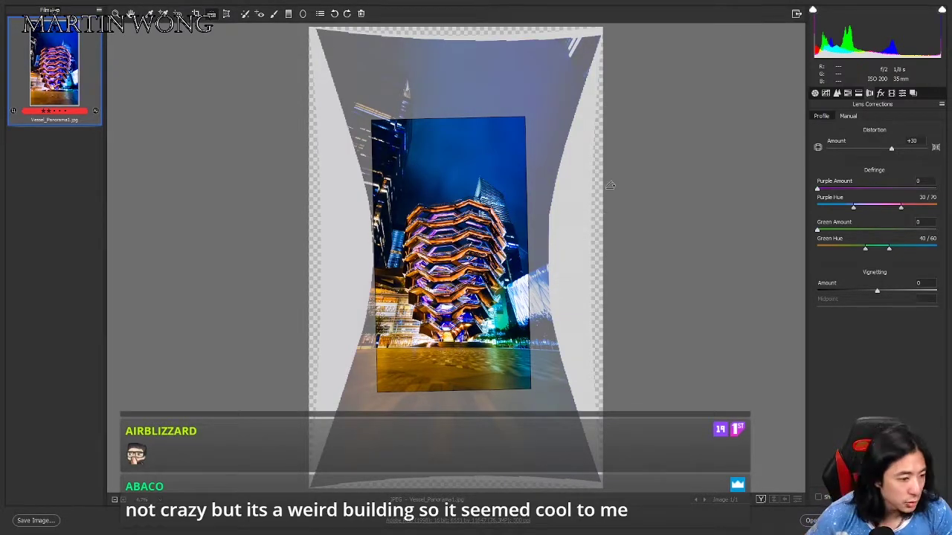
pyautogui.press('c')
pyautogui.press('c')
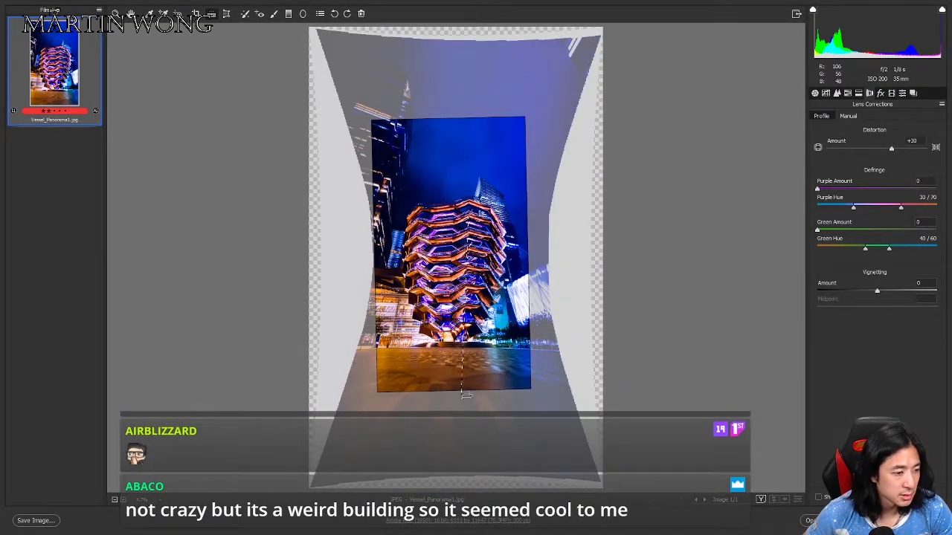
pyautogui.press('c')
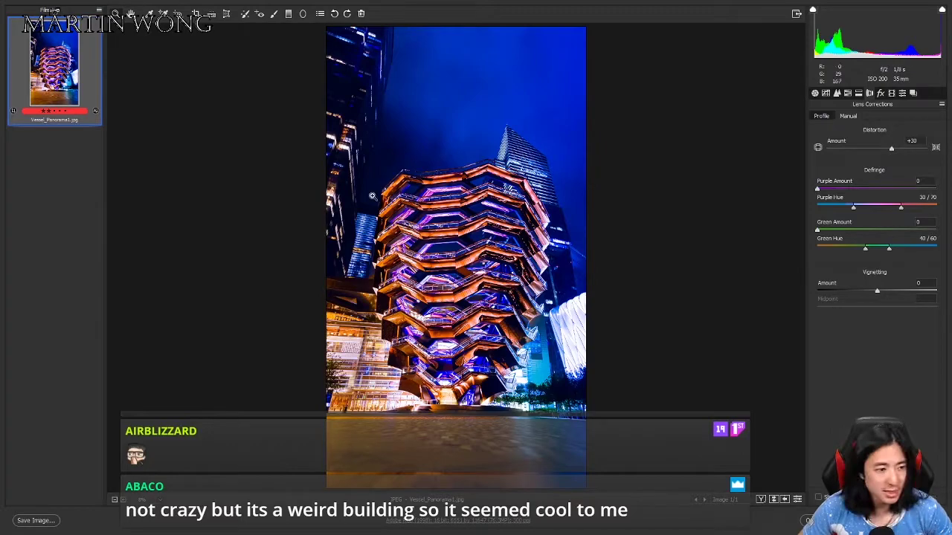
# Raise the panorama's exposure slightly and set the Reds luminance to +22 in the HSL adjustments.
pyautogui.click(814, 93)
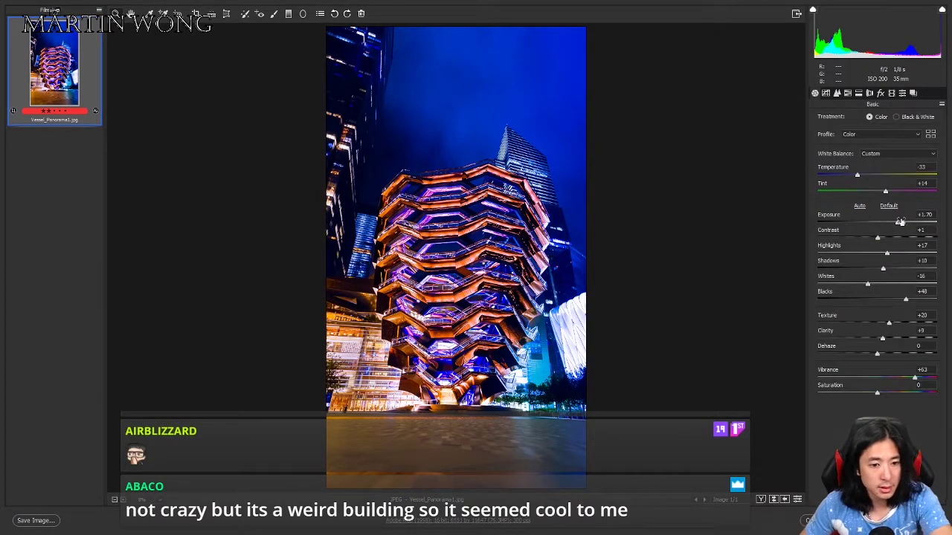
pyautogui.moveTo(899, 221); pyautogui.dragTo(903, 222)
pyautogui.click(848, 93)
pyautogui.click(884, 116)
pyautogui.moveTo(877, 167); pyautogui.dragTo(890, 151)
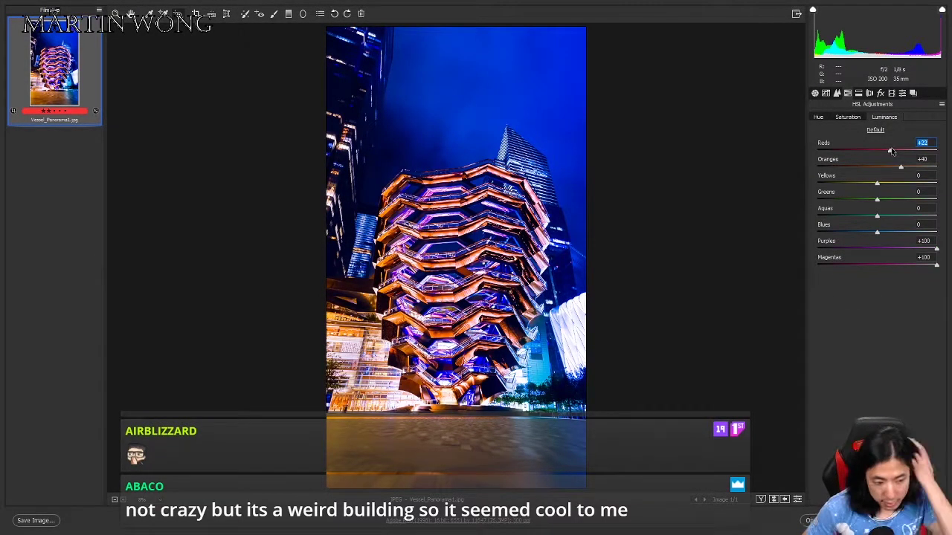
# Select the warm graduated filter along the image's left edge and erase it from the pavement with a size 14 brush.
pyautogui.press('g')
pyautogui.moveTo(324, 487); pyautogui.dragTo(402, 353)
pyautogui.click(312, 334)
pyautogui.click(895, 104)
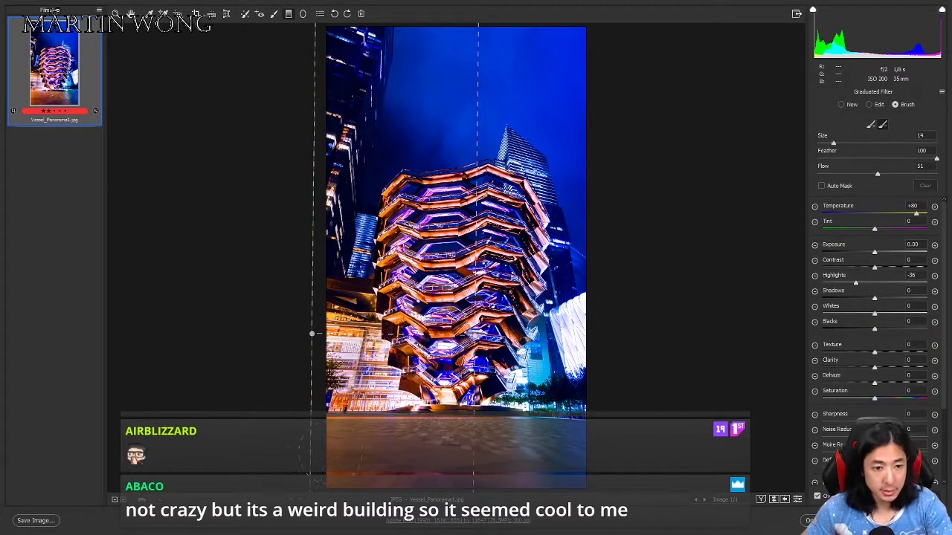
pyautogui.press('g')
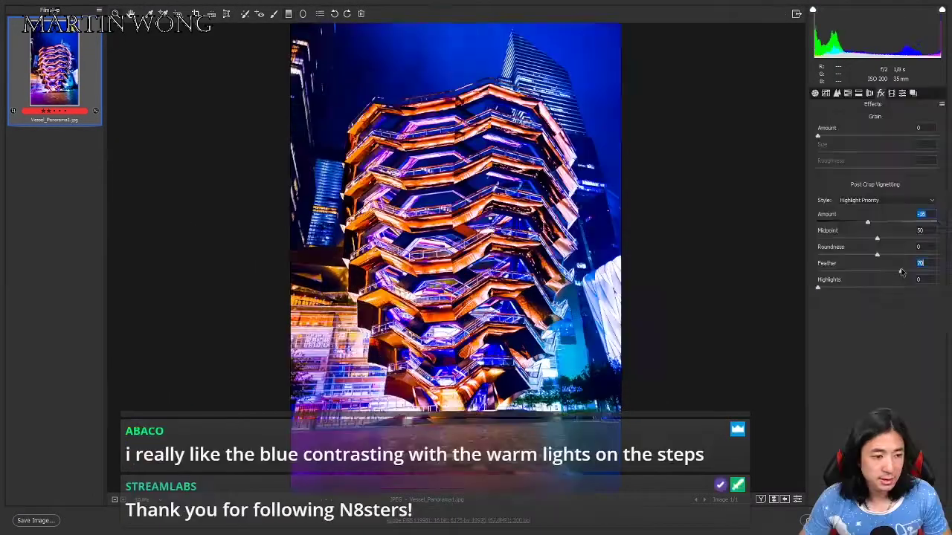
# Set the post-crop vignetting's Feather to 100 and Amount to -14, and compare the edit with the unedited panorama.
pyautogui.moveTo(901, 272); pyautogui.dragTo(938, 272)
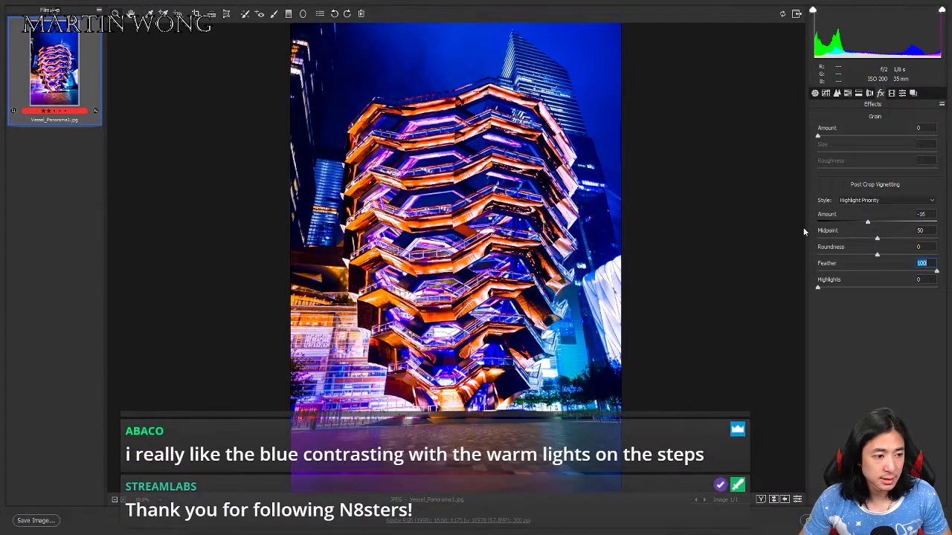
pyautogui.moveTo(867, 222); pyautogui.dragTo(869, 223)
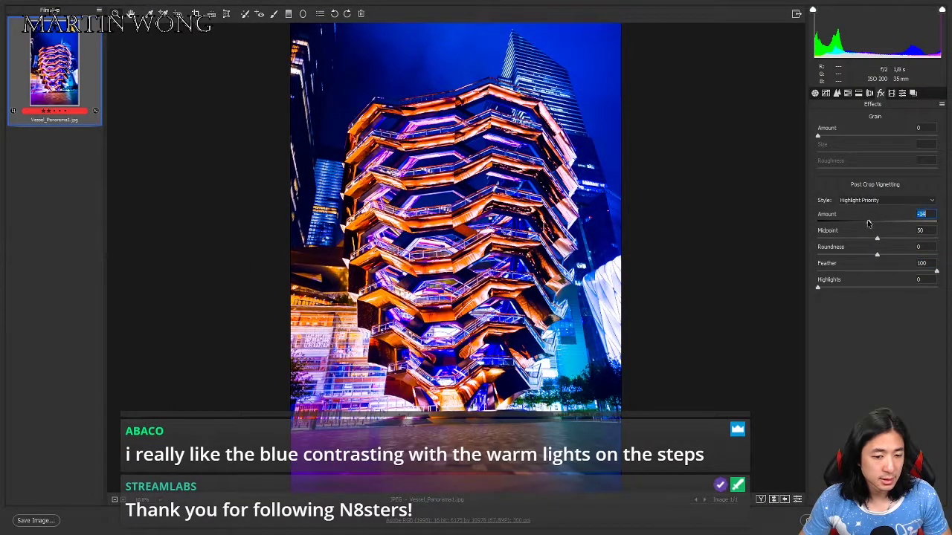
pyautogui.click(815, 94)
pyautogui.press('p')
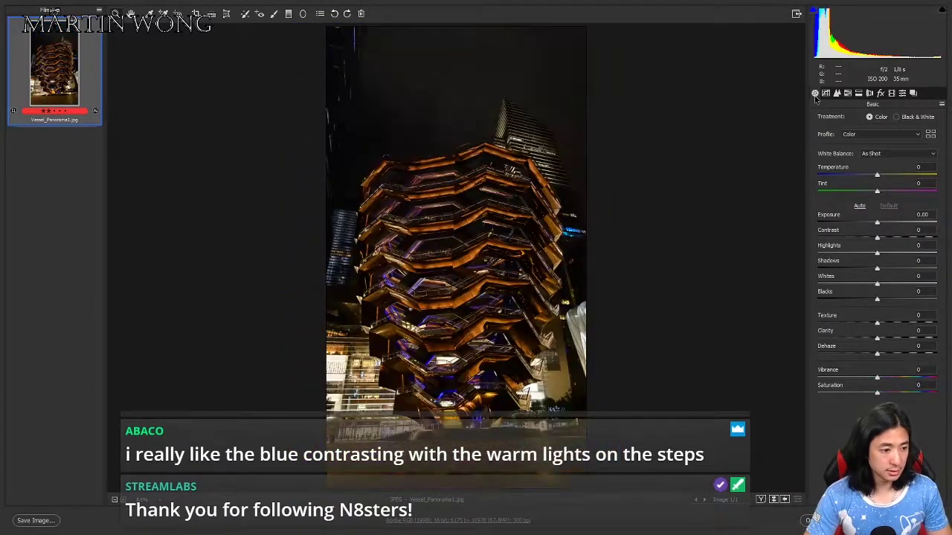
pyautogui.press('p')
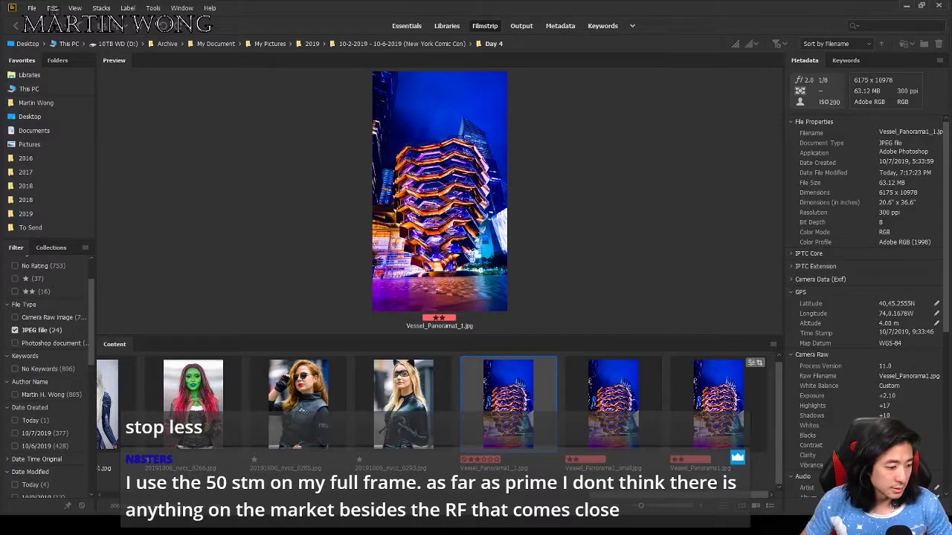
# Switch to Bridge and preview the small panorama version, Vessel_Panorama1_small.jpg, in the Day 4 folder.
pyautogui.click(705, 471)
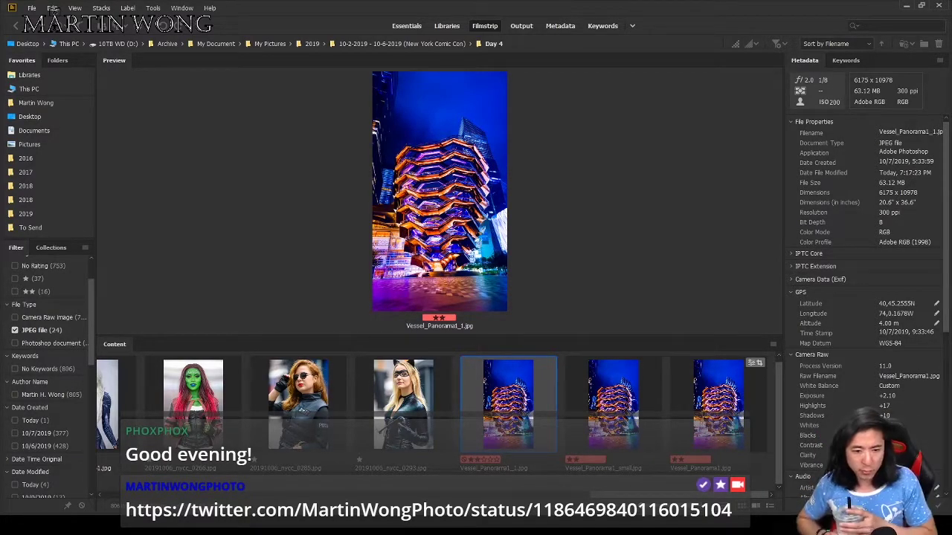
pyautogui.click(628, 365)
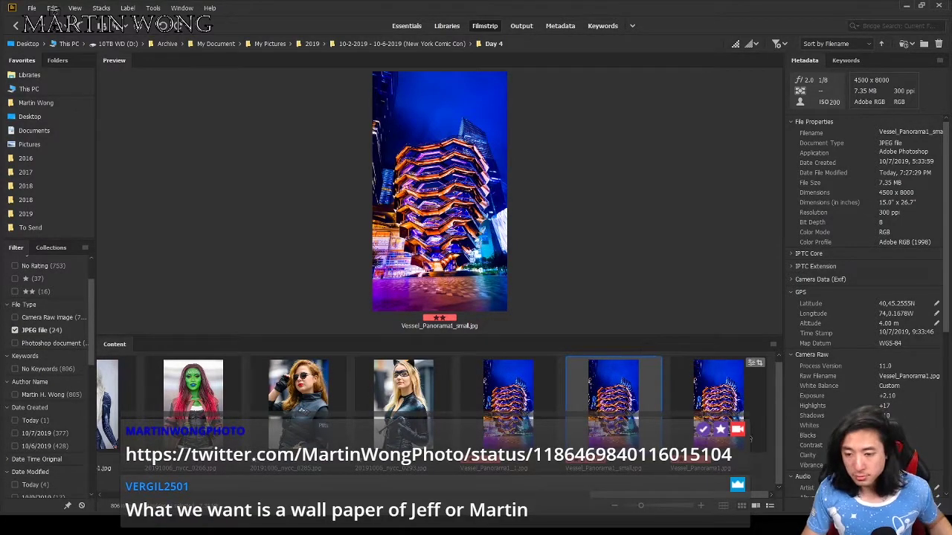
pyautogui.click(53, 9)
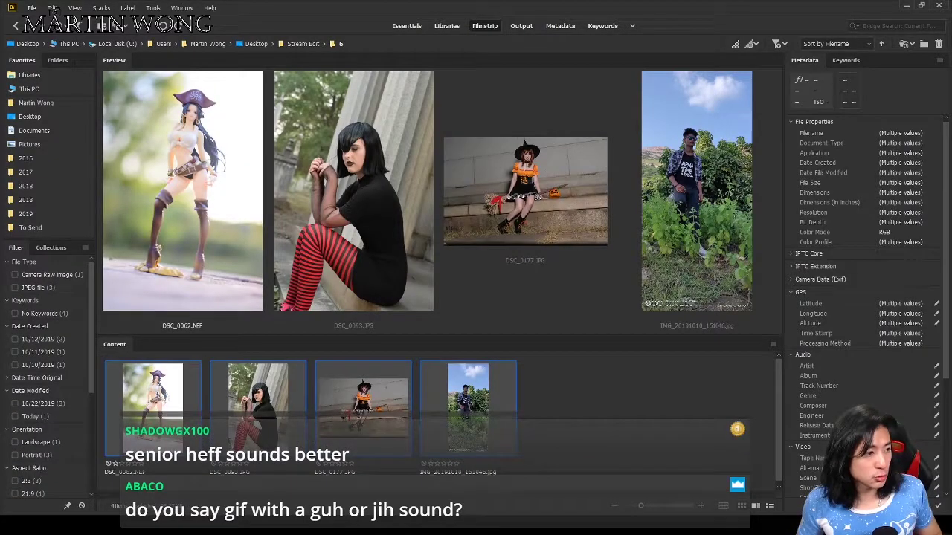
# Review the submitted photos in the Stream Edit folder 6, comparing the witch, pirate figure and striped-stockings shots.
pyautogui.click(358, 400)
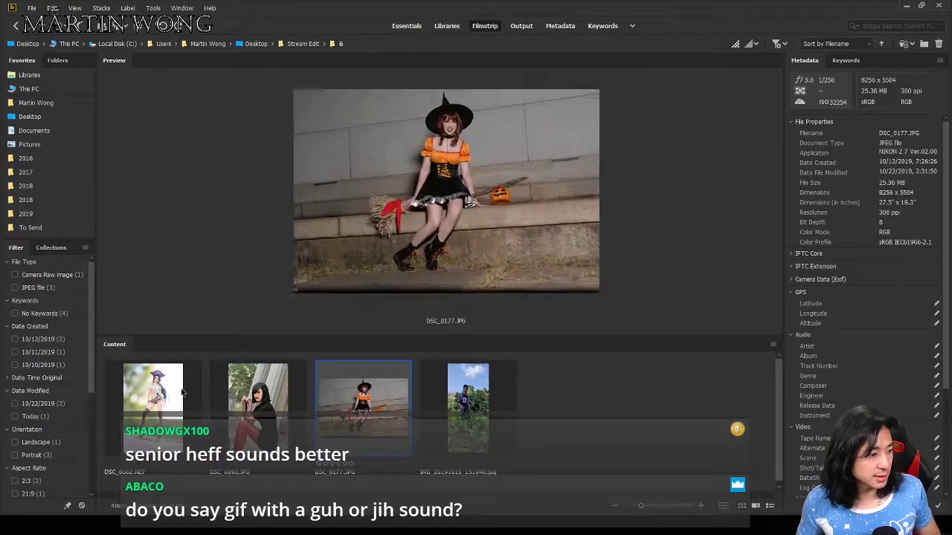
pyautogui.keyDown('shift'); pyautogui.click(182, 392); pyautogui.keyUp('shift')
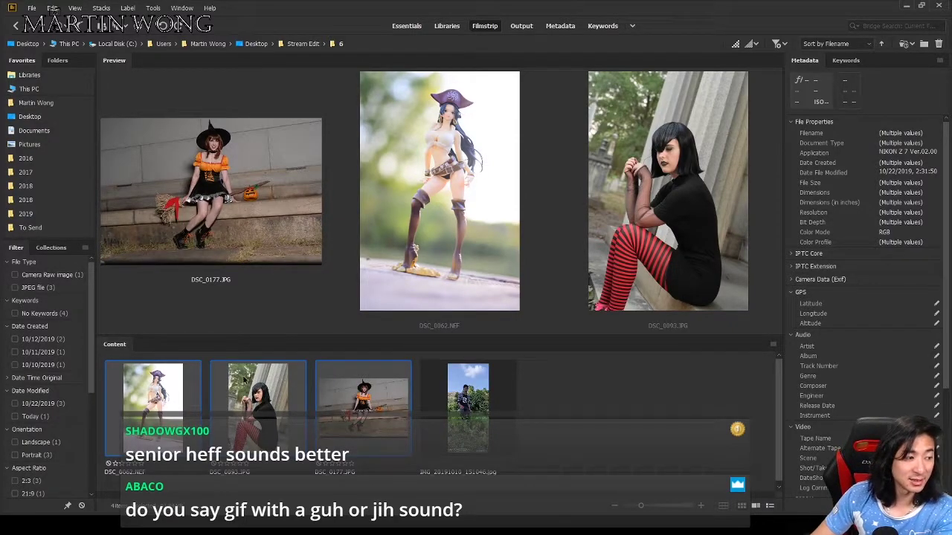
pyautogui.click(269, 404)
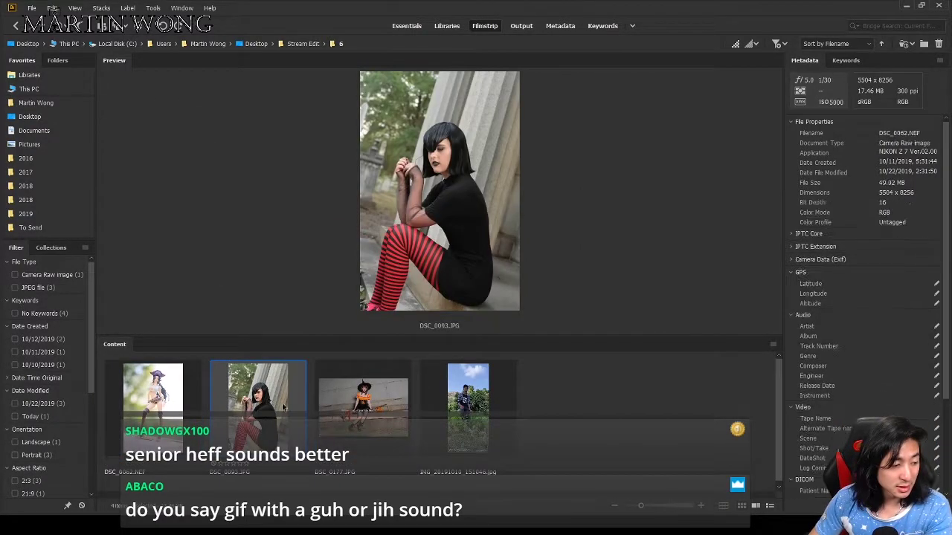
pyautogui.press('Right')
pyautogui.press('Left')
pyautogui.press('Right')
pyautogui.press('Left')
pyautogui.press('Right')
pyautogui.press('Left')
pyautogui.press('Right')
pyautogui.press('Left')
pyautogui.press('Right')
# Open the pirate figure photo DSC_0062.NEF in Camera Raw.
pyautogui.click(171, 387)
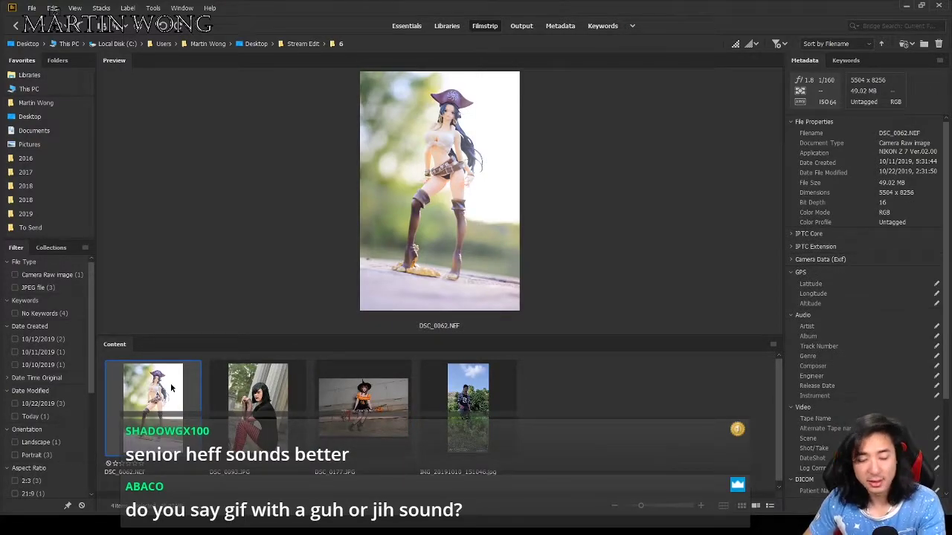
pyautogui.doubleClick(171, 387)
pyautogui.click(562, 104)
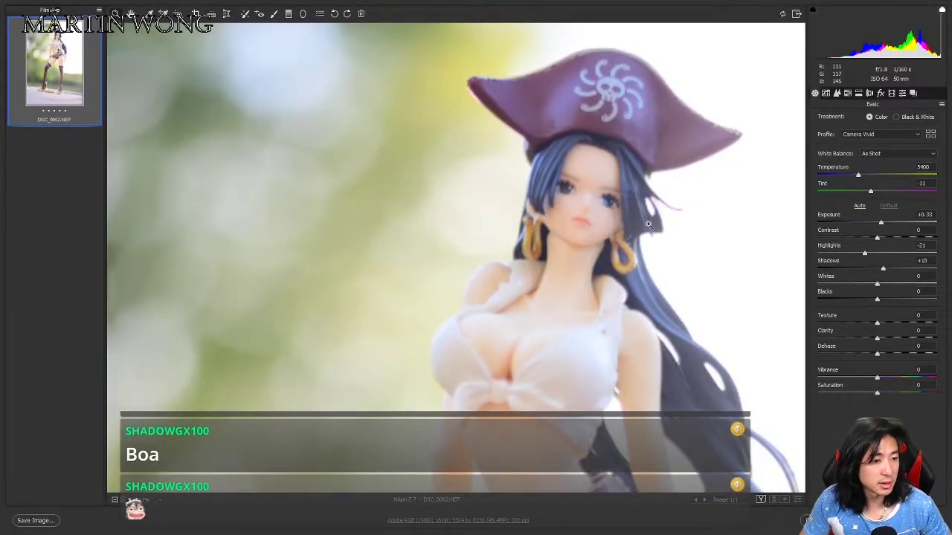
# Examine the figure's face, hair, arm and hand edges up close for sharpness and color fringing.
pyautogui.click(648, 223)
pyautogui.scroll(-3, 648, 224)
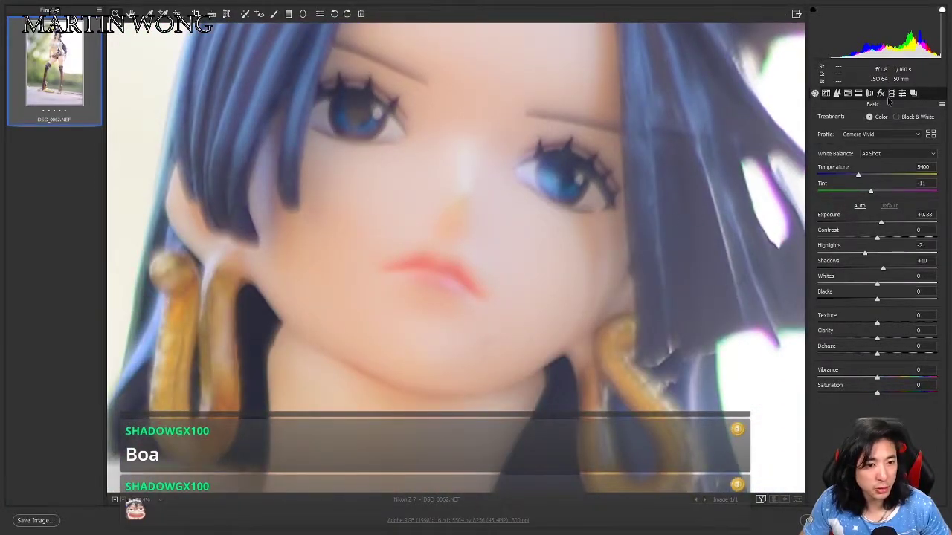
pyautogui.scroll(-5, 733, 257)
pyautogui.moveTo(737, 254); pyautogui.dragTo(358, 223)
pyautogui.scroll(-3, 567, 248)
pyautogui.scroll(3, 522, 312)
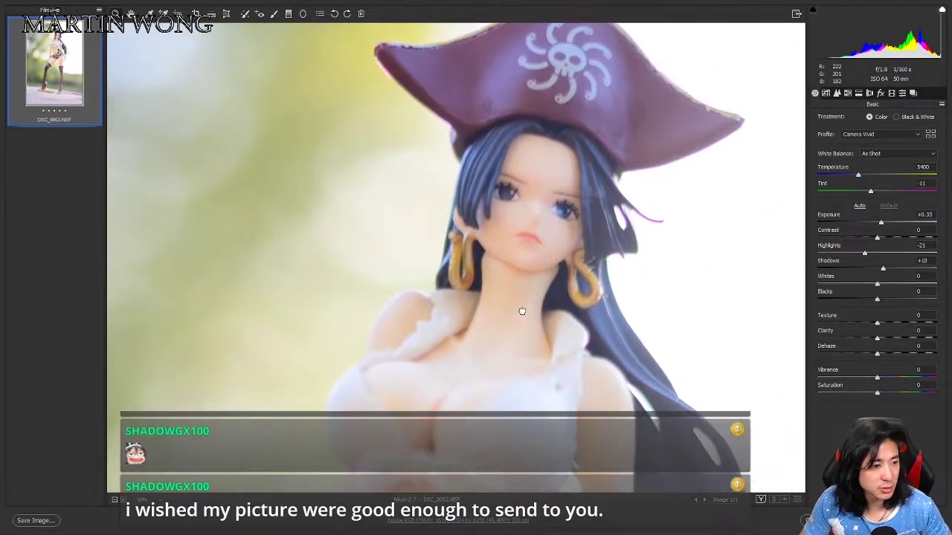
pyautogui.moveTo(501, 327); pyautogui.dragTo(472, 140)
pyautogui.moveTo(654, 390); pyautogui.dragTo(506, 183)
pyautogui.moveTo(490, 141); pyautogui.dragTo(710, 304)
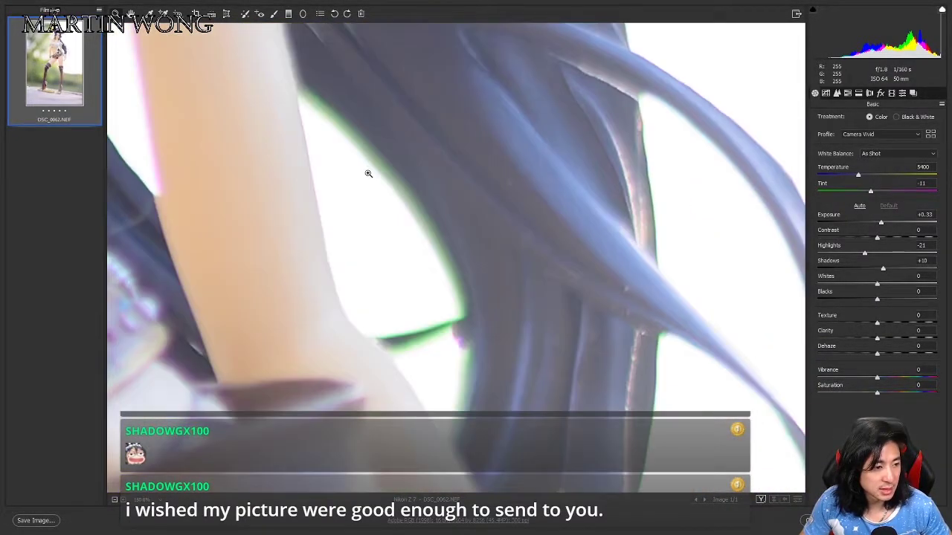
pyautogui.moveTo(621, 476); pyautogui.dragTo(712, 160)
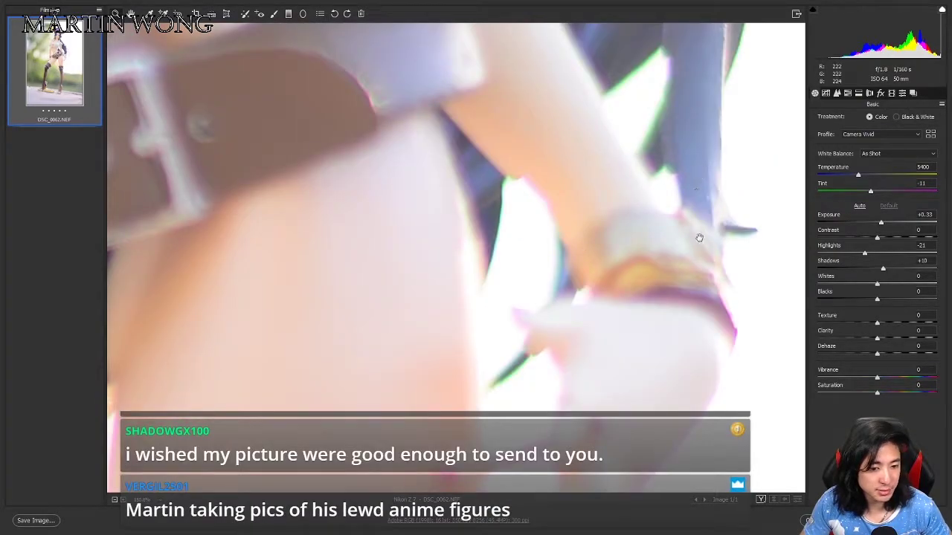
pyautogui.press('j')
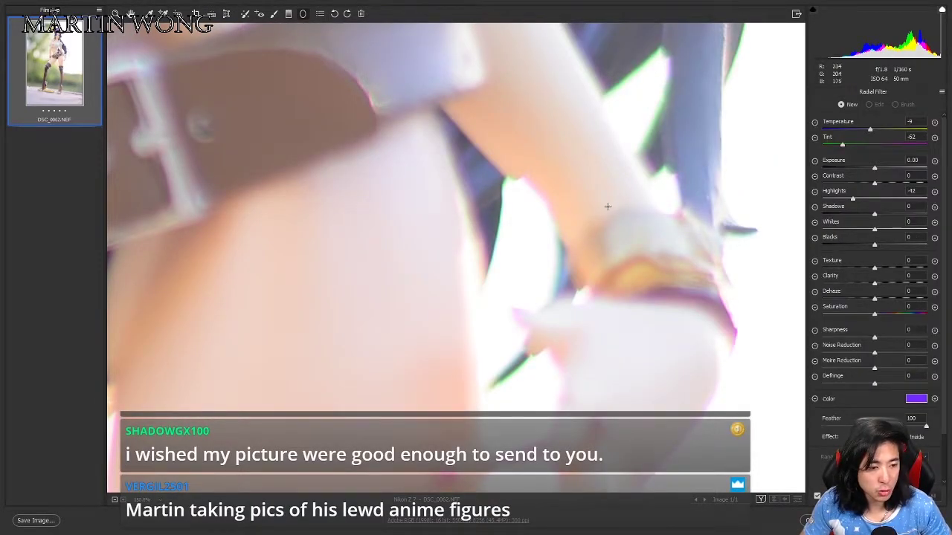
pyautogui.press('h')
pyautogui.moveTo(437, 223); pyautogui.dragTo(611, 89)
pyautogui.moveTo(662, 137); pyautogui.dragTo(588, 159)
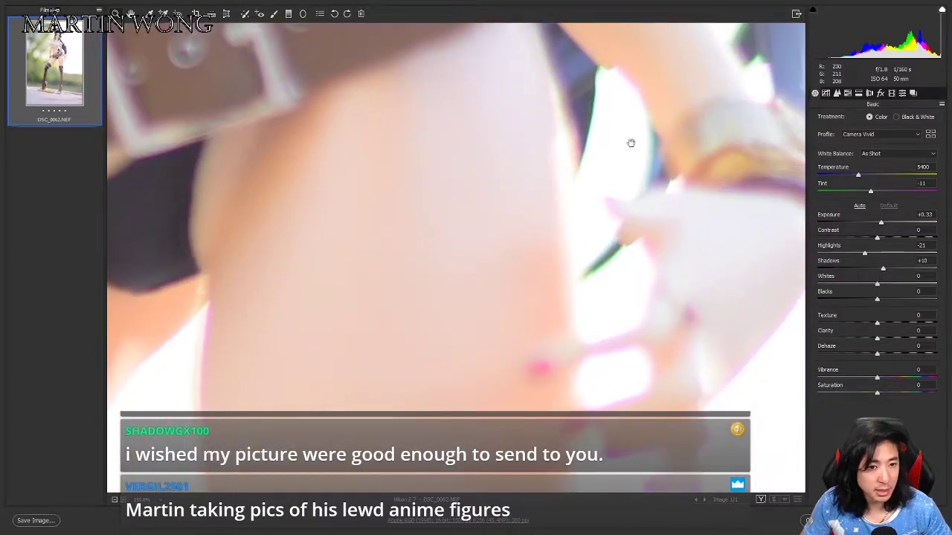
# Set the manual lens correction's Defringe to Purple Amount 10 and Green Amount 13.
pyautogui.click(848, 93)
pyautogui.click(836, 93)
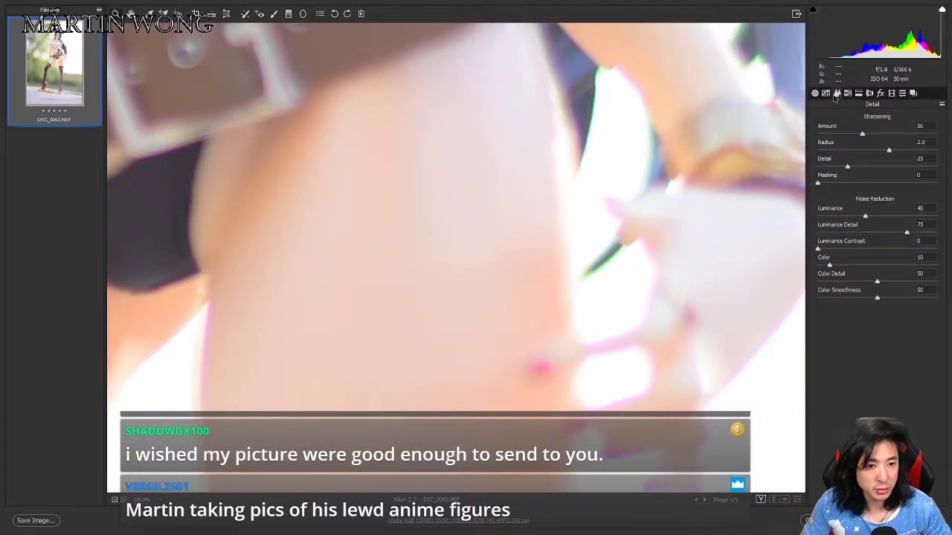
pyautogui.click(848, 94)
pyautogui.click(869, 94)
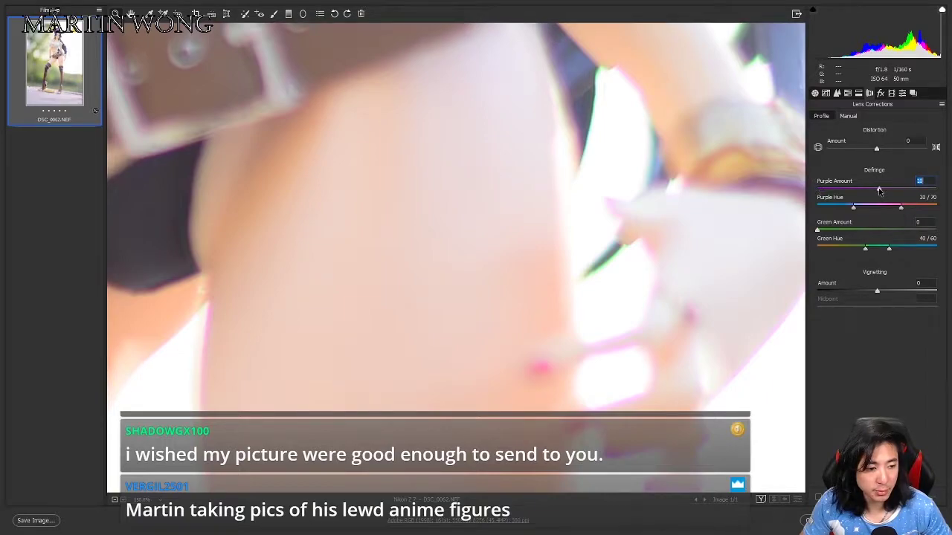
pyautogui.click(895, 231)
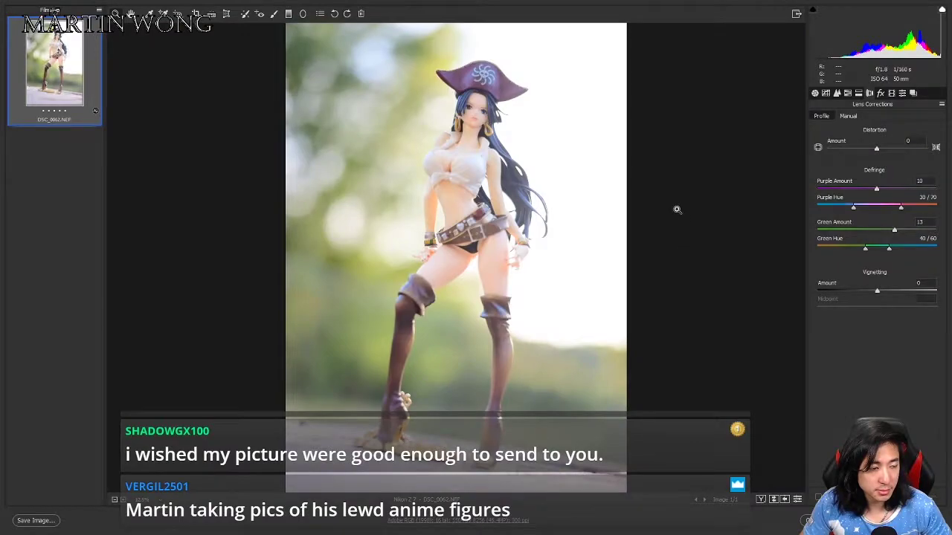
# Try the automatic tone settings on the figure photo and revert them.
pyautogui.click(815, 93)
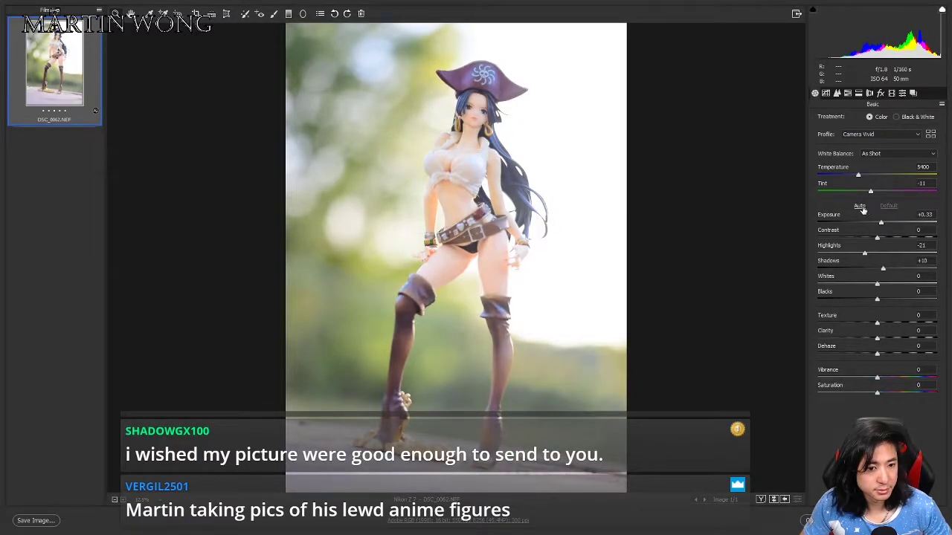
pyautogui.click(860, 206)
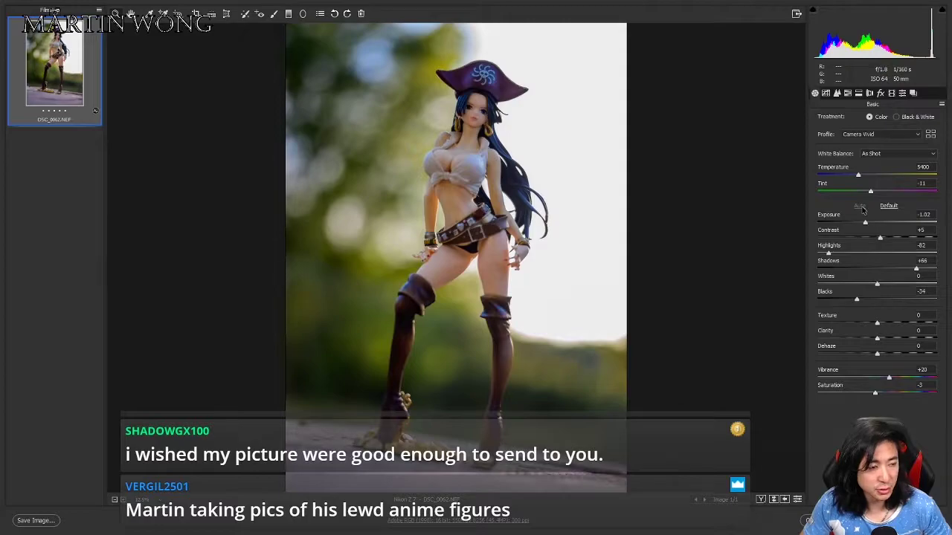
pyautogui.click(861, 206)
pyautogui.click(881, 224)
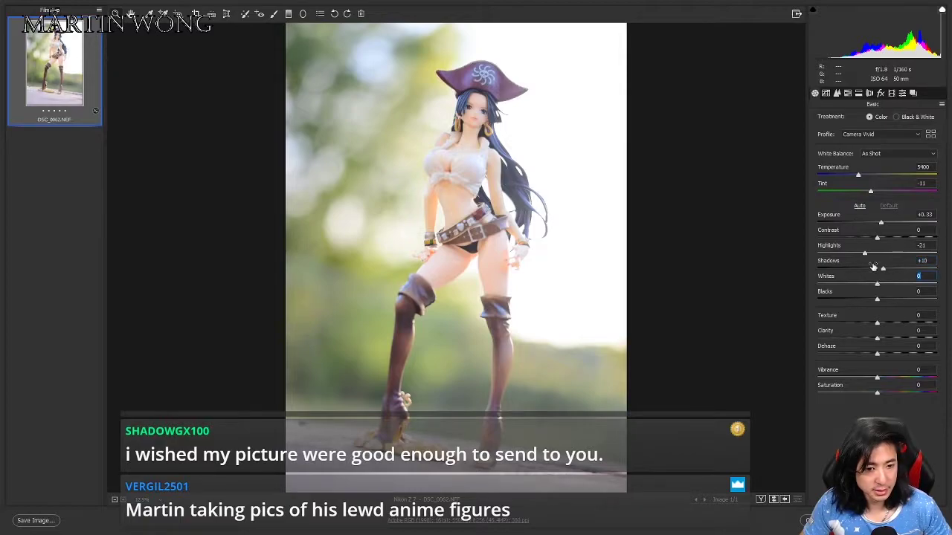
# Apply the Clean user preset to the figure photo and review its basic and lens correction settings.
pyautogui.click(902, 94)
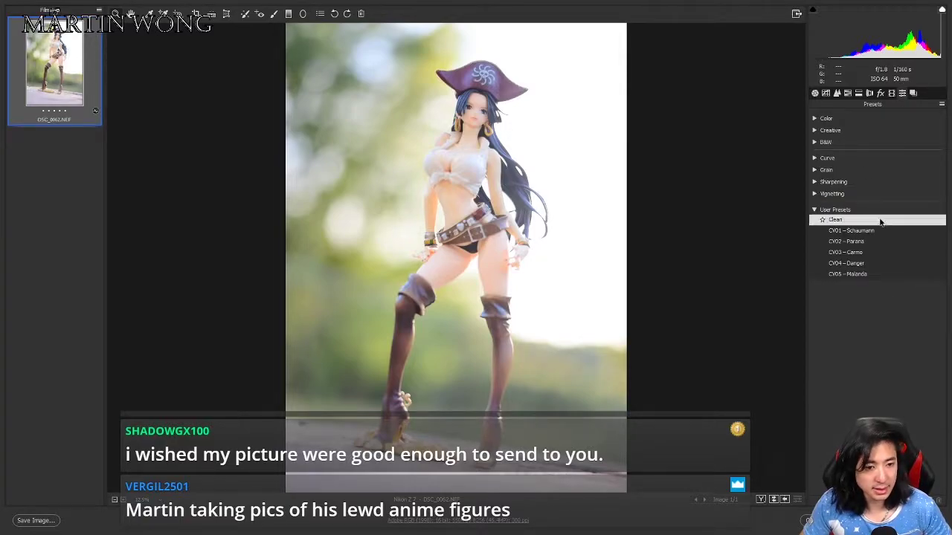
pyautogui.click(836, 220)
pyautogui.click(815, 94)
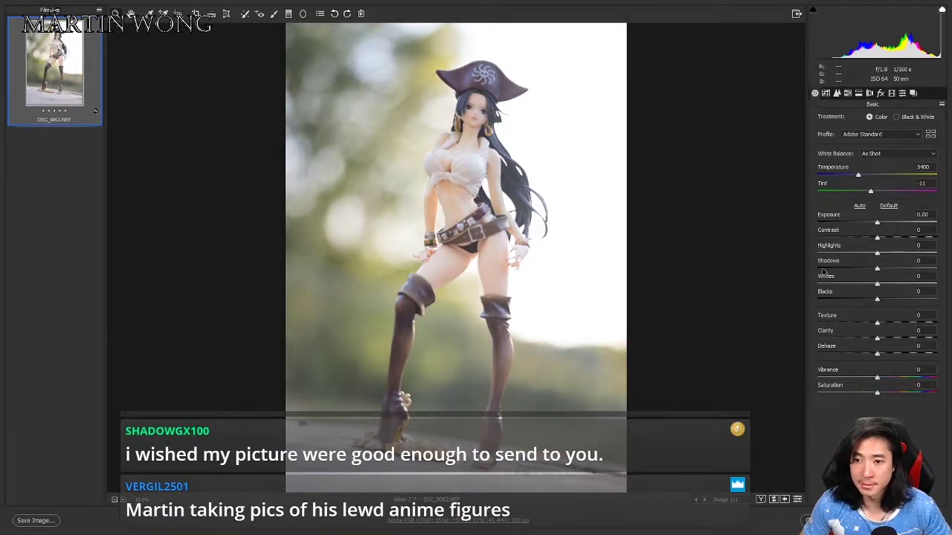
pyautogui.click(870, 93)
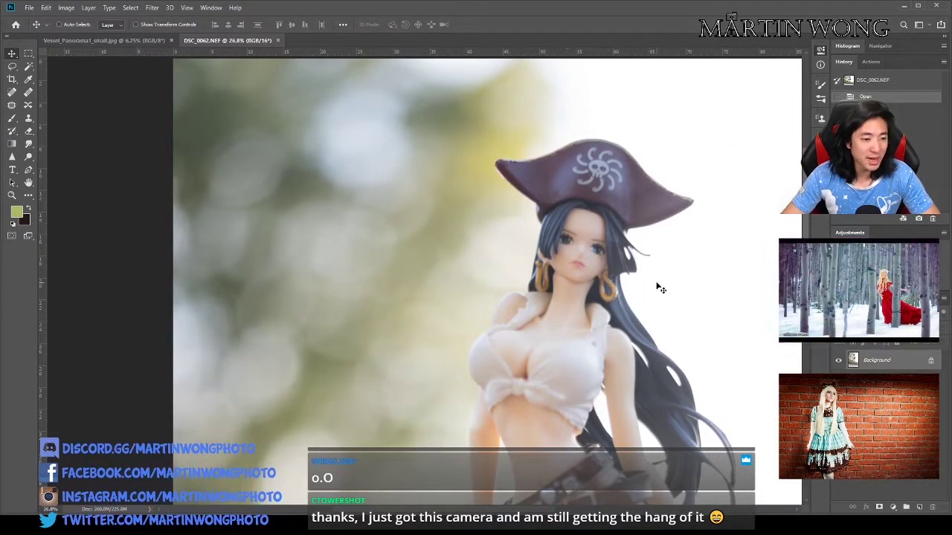
# Duplicate the background layer and build Frequency Separation layers for retouching the figure photo.
pyautogui.scroll(5, 583, 312)
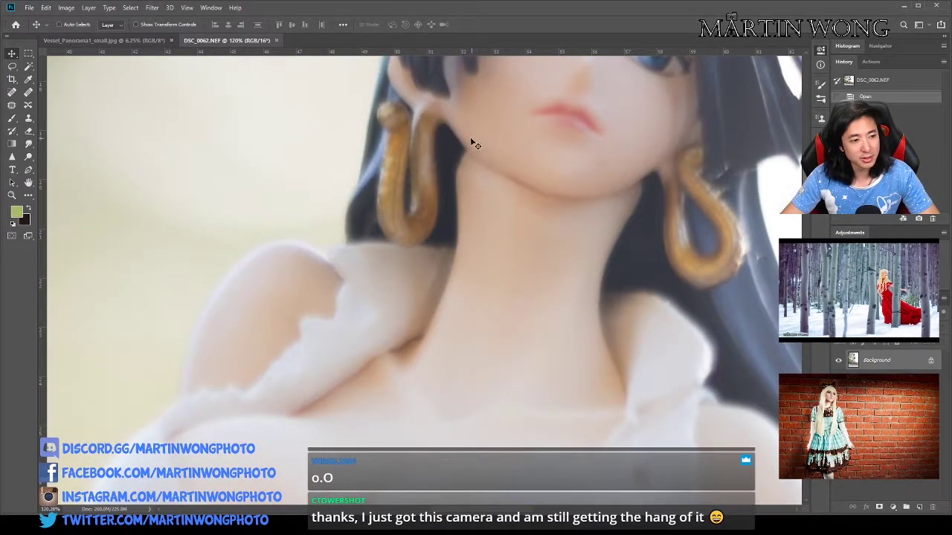
pyautogui.hotkey('ctrl', 'j')
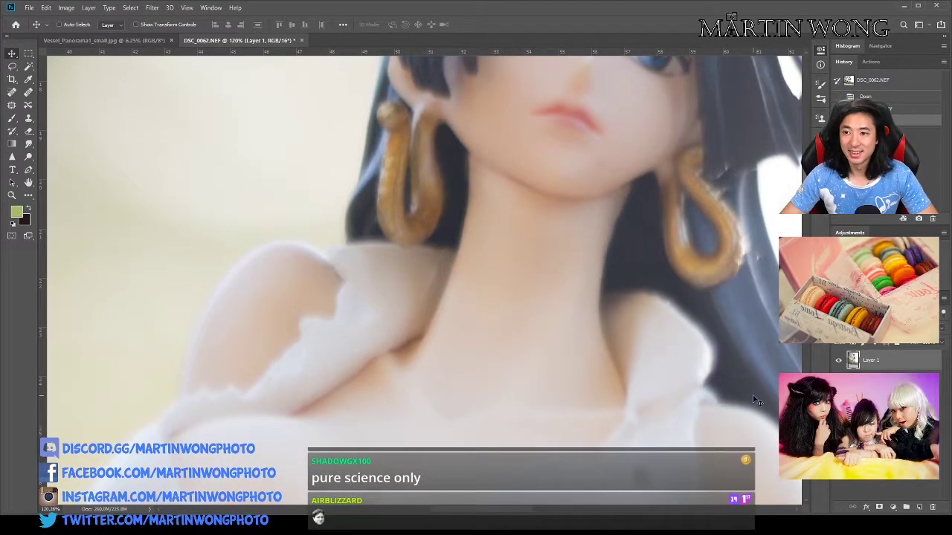
pyautogui.scroll(-3, 503, 341)
pyautogui.scroll(8, 522, 276)
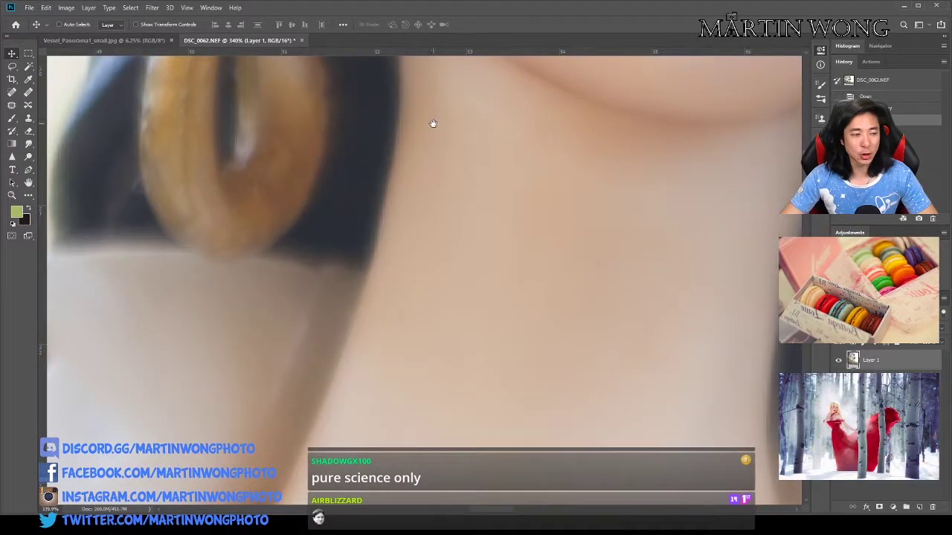
pyautogui.moveTo(434, 122); pyautogui.dragTo(420, 304)
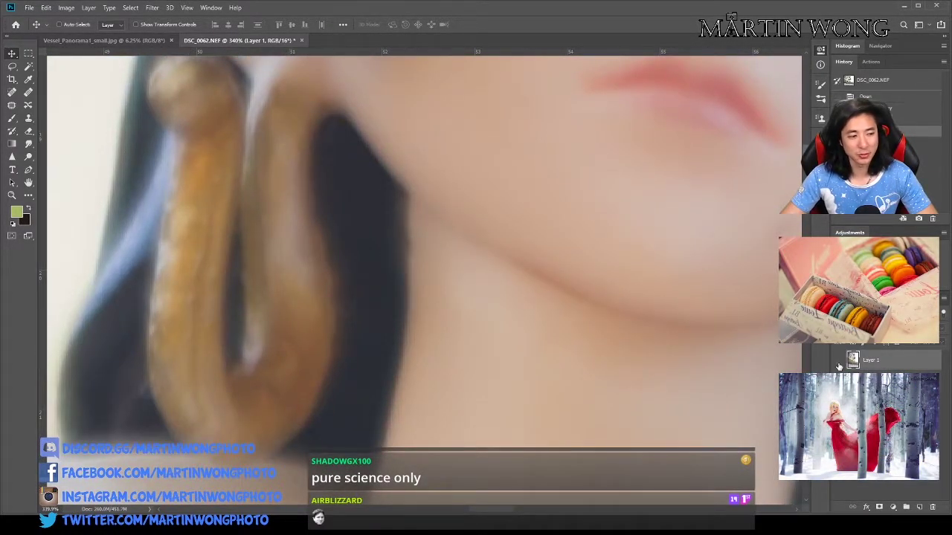
pyautogui.hotkey('ctrl', '0')
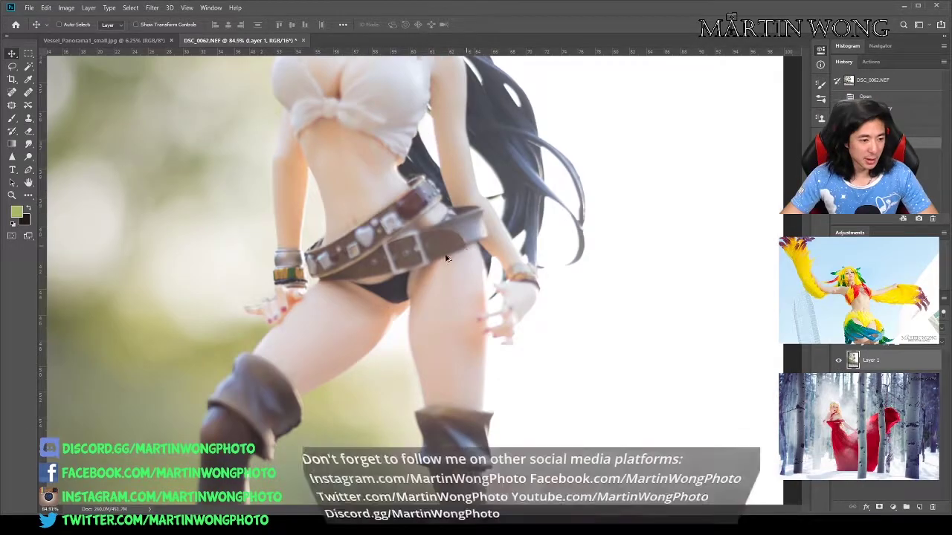
pyautogui.scroll(3, 455, 253)
pyautogui.moveTo(408, 221); pyautogui.dragTo(528, 379)
pyautogui.moveTo(435, 242); pyautogui.dragTo(526, 324)
pyautogui.moveTo(549, 188); pyautogui.dragTo(551, 173)
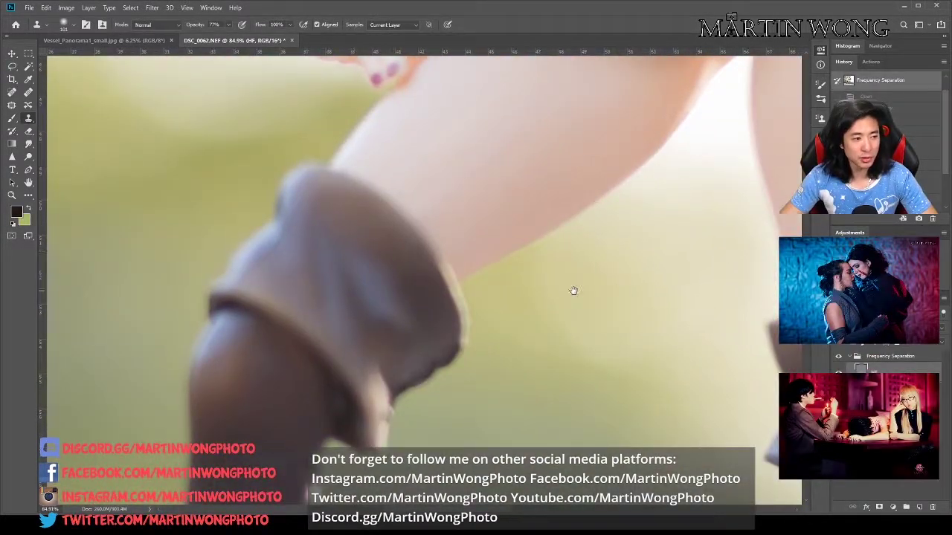
# Clone nearby clean texture over blemishes on the bent leg's boot cuff using the HF layer at 77% opacity.
pyautogui.scroll(6, 379, 201)
pyautogui.moveTo(416, 211); pyautogui.dragTo(432, 215)
pyautogui.keyDown('alt'); pyautogui.click(449, 156); pyautogui.keyUp('alt')
pyautogui.moveTo(386, 104)
pyautogui.mouseDown()
pyautogui.moveTo(365, 131)
pyautogui.moveTo(366, 113)
pyautogui.moveTo(355, 151)
pyautogui.moveTo(378, 92)
pyautogui.moveTo(322, 191)
pyautogui.moveTo(304, 264)
pyautogui.moveTo(297, 253)
pyautogui.moveTo(209, 379)
pyautogui.mouseUp()
pyautogui.moveTo(261, 325)
pyautogui.mouseDown()
pyautogui.moveTo(375, 235)
pyautogui.moveTo(303, 295)
pyautogui.mouseUp()
pyautogui.keyDown('alt'); pyautogui.click(455, 258); pyautogui.keyUp('alt')
pyautogui.scroll(-4, 537, 193)
pyautogui.scroll(2, 542, 216)
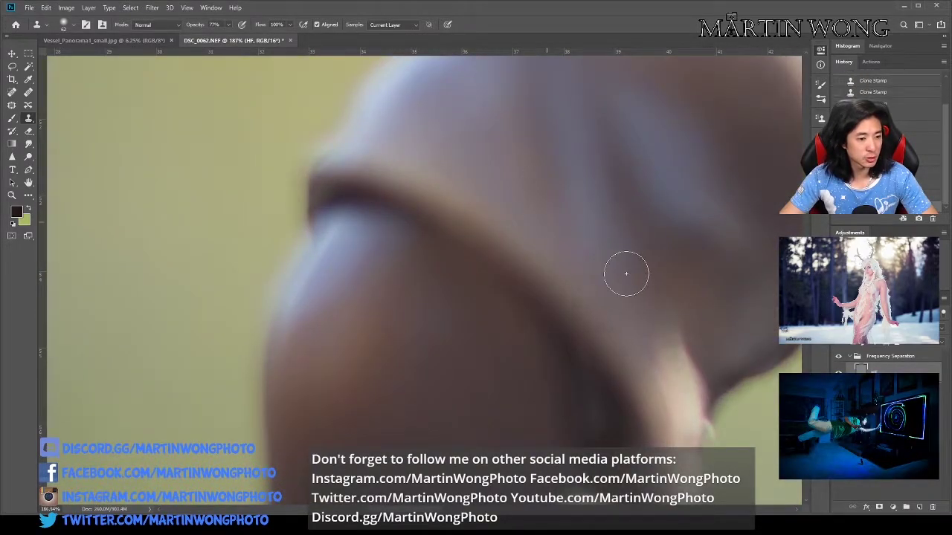
# Clone away the remaining blemishes below the cuff and along the shaft of the bent leg's boot.
pyautogui.moveTo(618, 270); pyautogui.dragTo(506, 166)
pyautogui.moveTo(423, 352); pyautogui.dragTo(531, 251)
pyautogui.moveTo(444, 272)
pyautogui.mouseDown()
pyautogui.moveTo(465, 238)
pyautogui.moveTo(449, 226)
pyautogui.mouseUp()
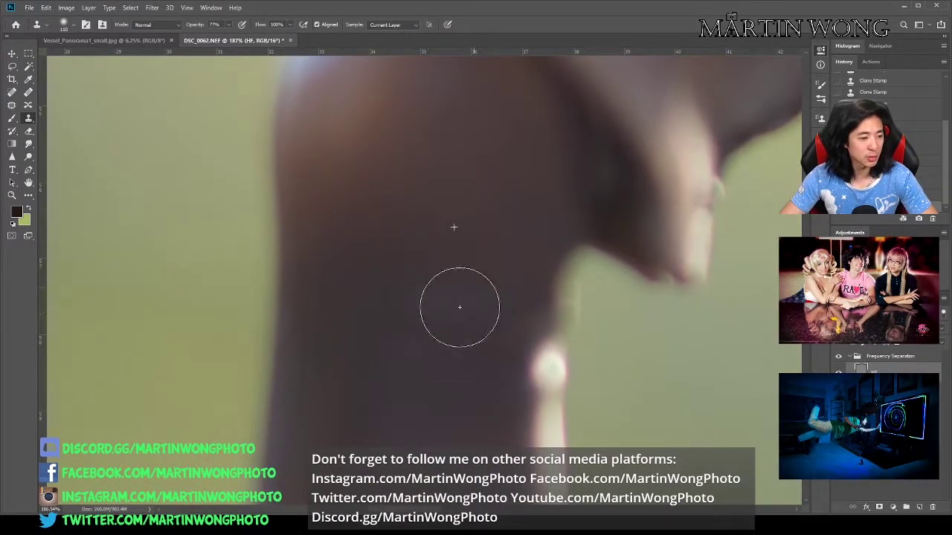
pyautogui.scroll(-6, 472, 346)
pyautogui.moveTo(470, 365); pyautogui.dragTo(427, 168)
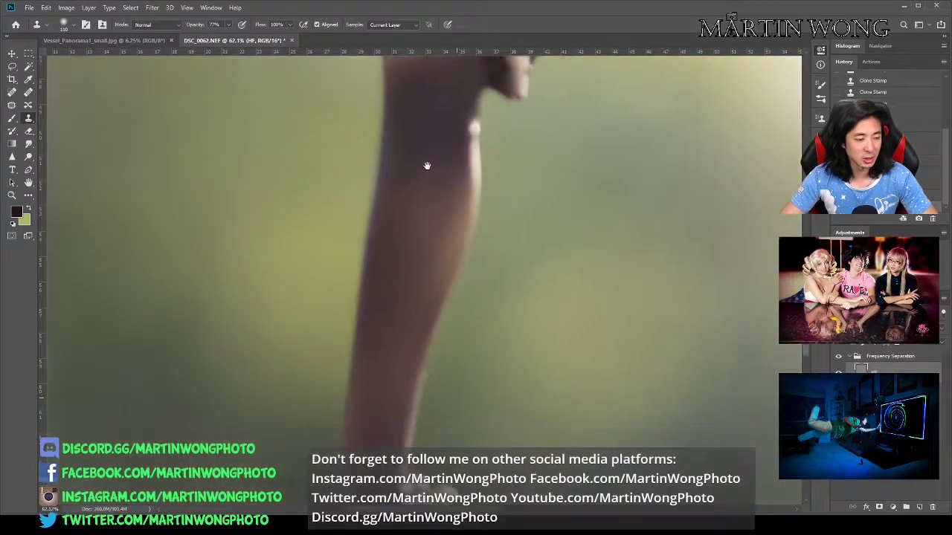
pyautogui.moveTo(424, 327); pyautogui.dragTo(444, 186)
# Clone clean texture over the blemishes on the straight leg's boot cuff.
pyautogui.moveTo(595, 164); pyautogui.dragTo(397, 322)
pyautogui.scroll(6, 397, 323)
pyautogui.keyDown('alt'); pyautogui.click(389, 282); pyautogui.keyUp('alt')
pyautogui.click(436, 310)
pyautogui.keyDown('alt'); pyautogui.click(388, 265); pyautogui.keyUp('alt')
pyautogui.moveTo(407, 245); pyautogui.dragTo(414, 259)
pyautogui.keyDown('alt'); pyautogui.click(384, 228); pyautogui.keyUp('alt')
pyautogui.scroll(-7, 392, 172)
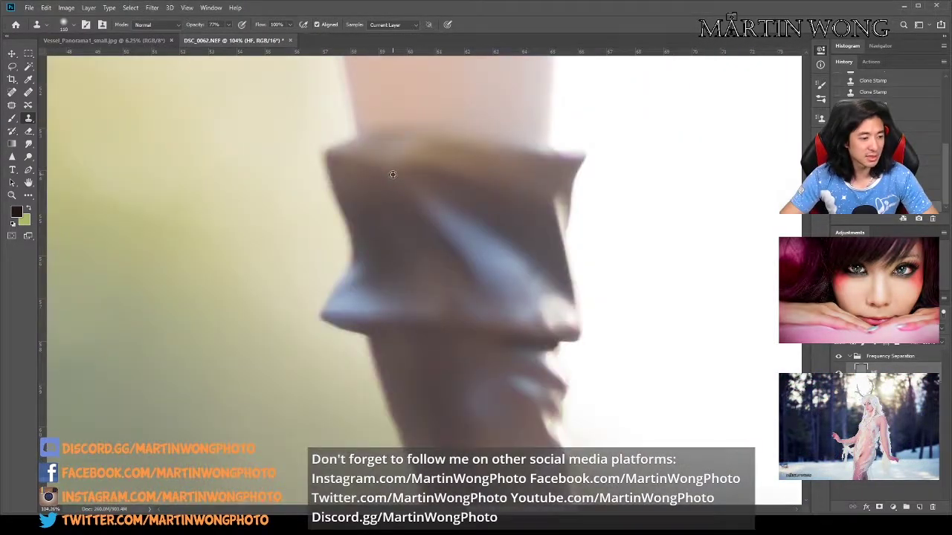
# Set up a dodge and burn layer named D&B and darken the shadow along the figure's jawline.
pyautogui.scroll(10, 445, 307)
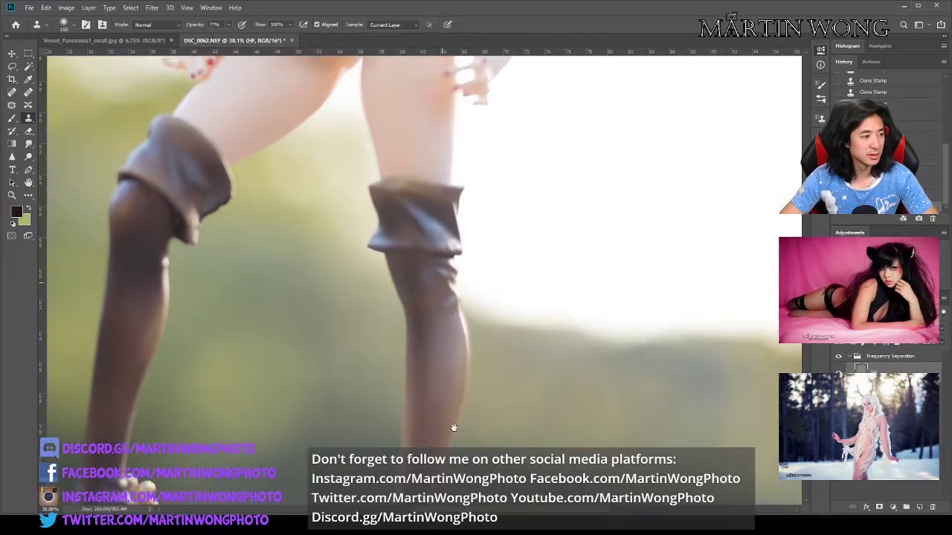
pyautogui.scroll(6, 439, 290)
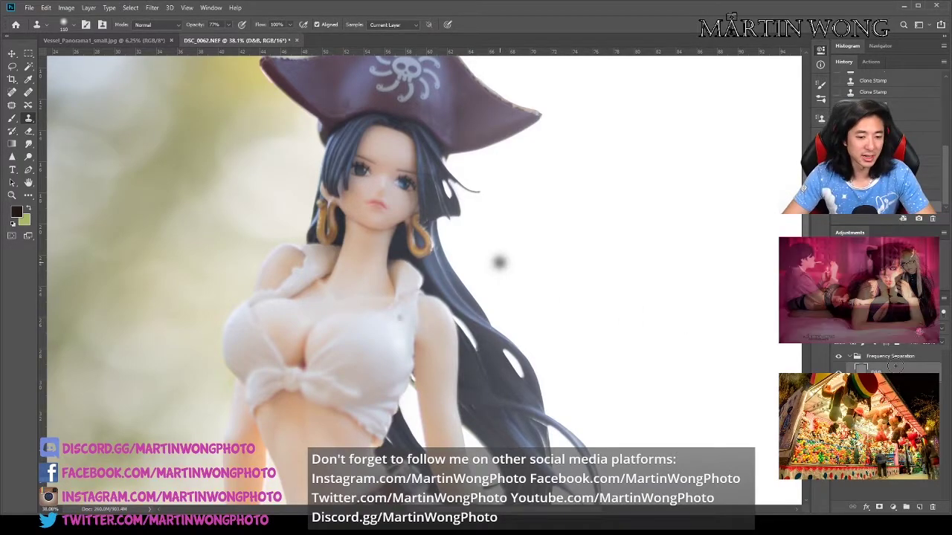
pyautogui.scroll(-1, 923, 351)
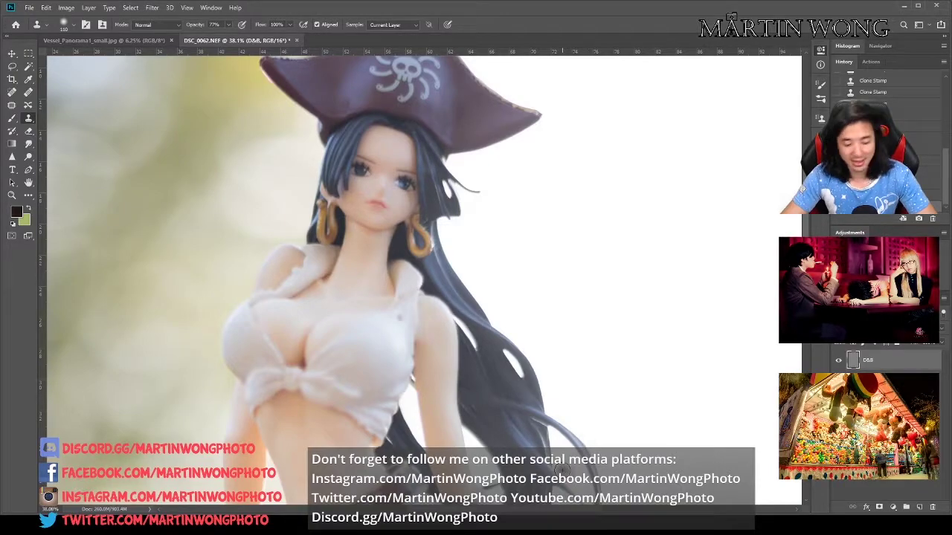
pyautogui.press('o')
pyautogui.scroll(5, 344, 213)
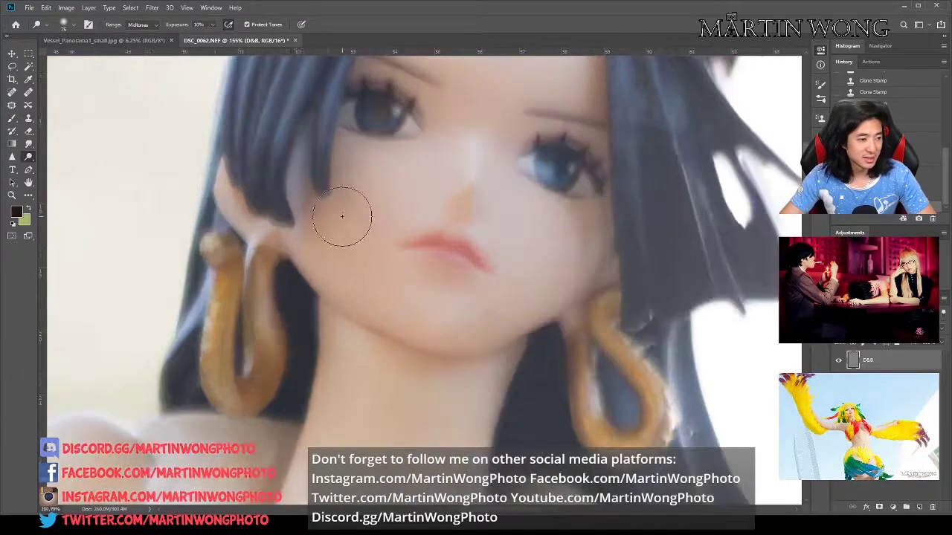
pyautogui.scroll(1, 344, 213)
pyautogui.scroll(1, 341, 366)
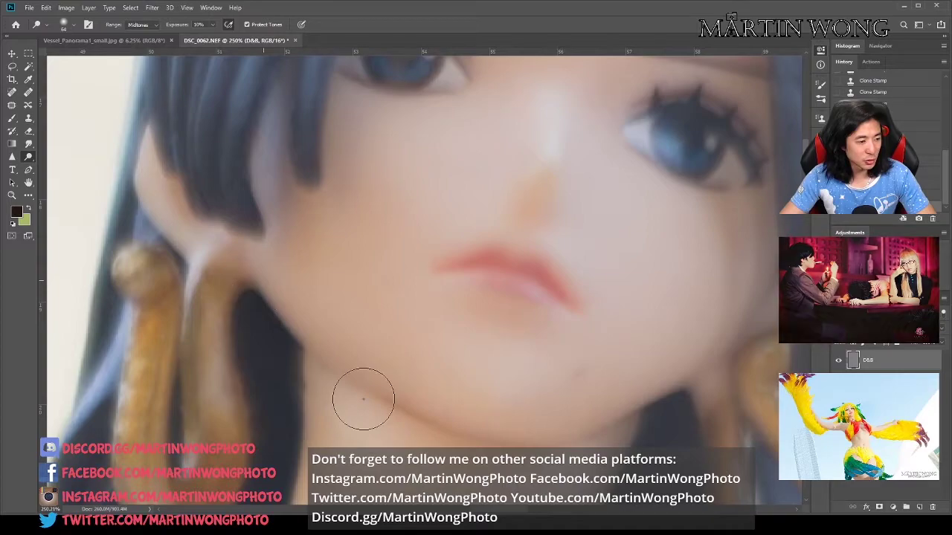
pyautogui.moveTo(264, 283)
pyautogui.mouseDown()
pyautogui.moveTo(336, 354)
pyautogui.moveTo(409, 394)
pyautogui.mouseUp()
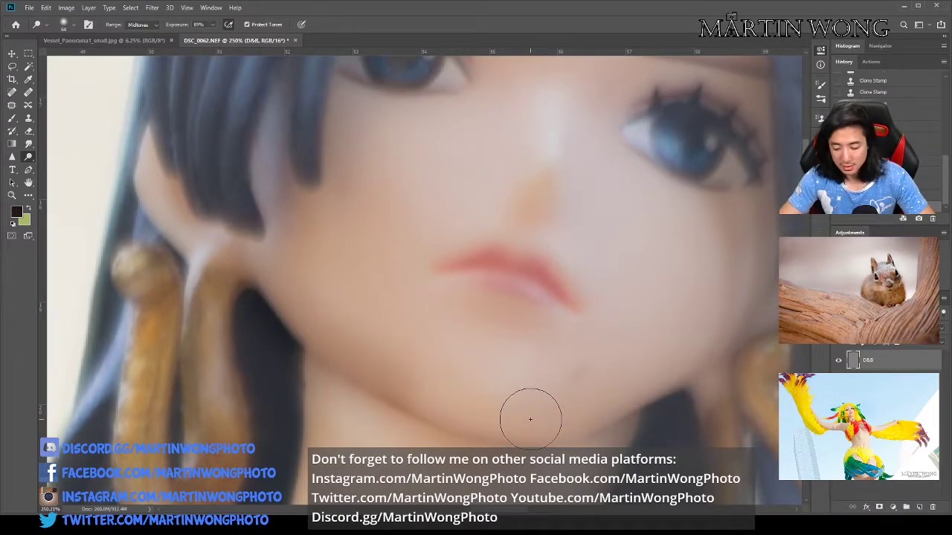
# Burn the upper eyelids and both eyebrows on the D&B layer with a small brush at 50% exposure.
pyautogui.moveTo(572, 404)
pyautogui.mouseDown()
pyautogui.moveTo(718, 339)
pyautogui.moveTo(600, 506)
pyautogui.mouseUp()
pyautogui.keyDown('alt'); pyautogui.rightClick(600, 317); pyautogui.keyUp('alt')
pyautogui.moveTo(552, 317); pyautogui.dragTo(584, 326)
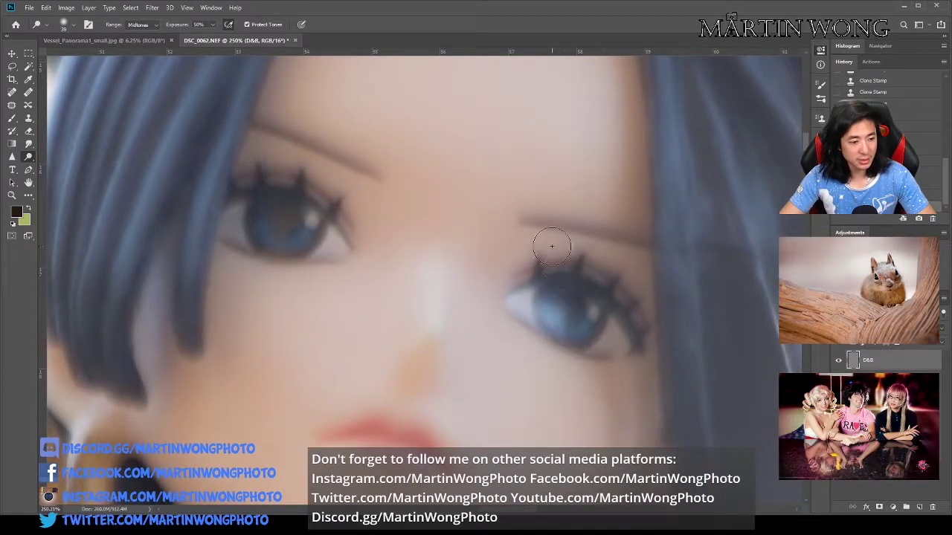
pyautogui.moveTo(536, 243); pyautogui.dragTo(644, 266)
pyautogui.moveTo(520, 228); pyautogui.dragTo(601, 242)
pyautogui.moveTo(347, 176); pyautogui.dragTo(276, 146)
pyautogui.moveTo(361, 181)
pyautogui.mouseDown()
pyautogui.moveTo(399, 216)
pyautogui.moveTo(298, 159)
pyautogui.moveTo(260, 152)
pyautogui.moveTo(375, 187)
pyautogui.mouseUp()
# Sample the D&B layer's neutral gray and brush it over excess shading on the hair beside the eye.
pyautogui.keyDown('alt'); pyautogui.click(840, 360); pyautogui.keyUp('alt')
pyautogui.press('b')
pyautogui.keyDown('alt'); pyautogui.click(774, 369); pyautogui.keyUp('alt')
pyautogui.keyDown('alt'); pyautogui.click(840, 361); pyautogui.keyUp('alt')
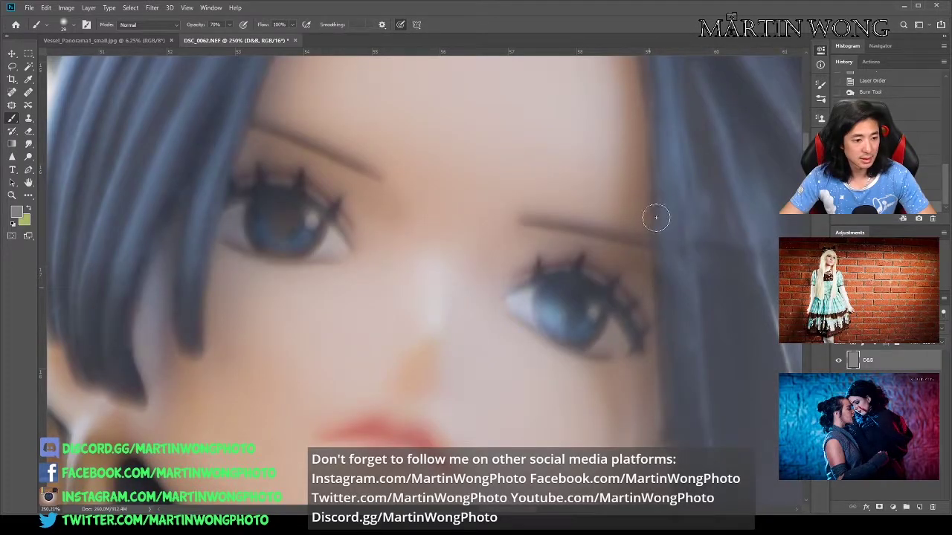
pyautogui.moveTo(307, 115); pyautogui.dragTo(225, 122)
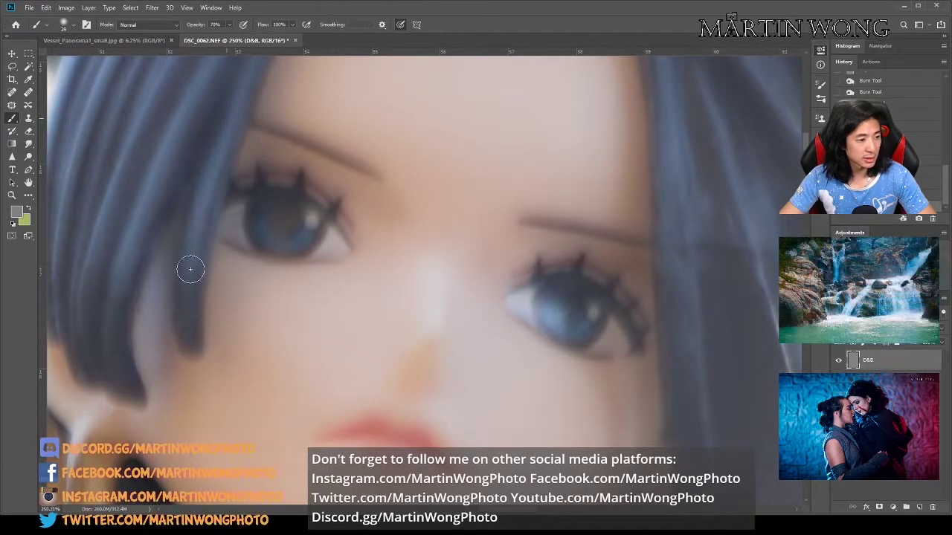
pyautogui.moveTo(261, 165); pyautogui.dragTo(170, 314)
# Dodge the middle of the forehead and burn its edges along the hairline at 40% exposure.
pyautogui.press('o')
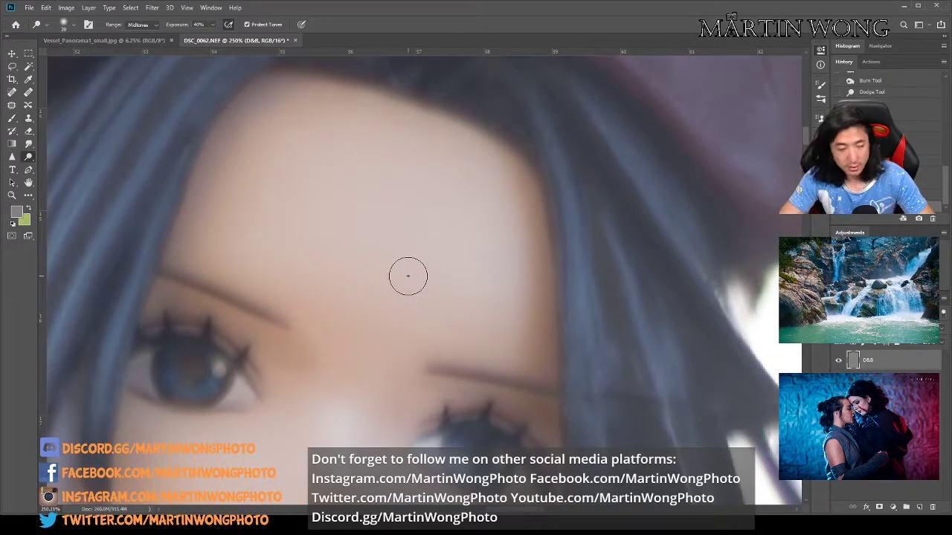
pyautogui.moveTo(401, 252); pyautogui.dragTo(426, 245)
pyautogui.moveTo(371, 206)
pyautogui.mouseDown()
pyautogui.moveTo(405, 208)
pyautogui.moveTo(383, 212)
pyautogui.mouseUp()
pyautogui.moveTo(365, 244)
pyautogui.mouseDown()
pyautogui.moveTo(259, 119)
pyautogui.moveTo(209, 157)
pyautogui.mouseUp()
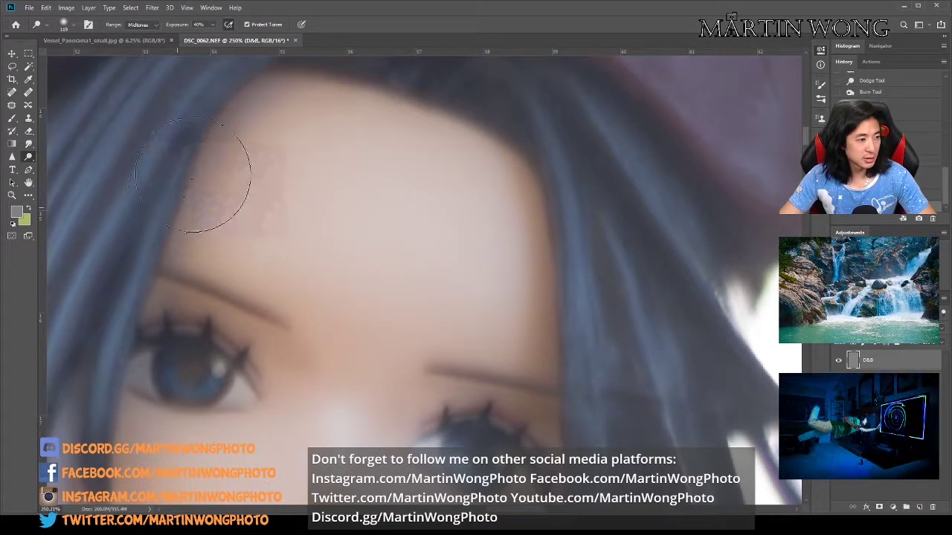
pyautogui.moveTo(548, 269); pyautogui.dragTo(554, 46)
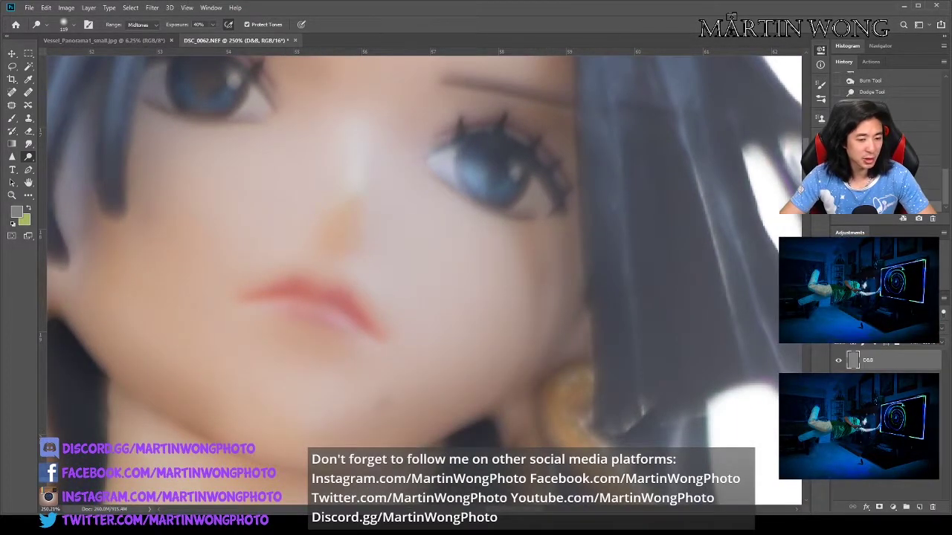
# Clone out the small dark marks around the chin on the HF layer, using Lighten mode at 77% opacity.
pyautogui.press('s')
pyautogui.hotkey('alt', '[')
pyautogui.scroll(4, 467, 388)
pyautogui.moveTo(449, 371); pyautogui.dragTo(405, 365)
pyautogui.moveTo(377, 350); pyautogui.dragTo(323, 352)
pyautogui.keyDown('alt'); pyautogui.click(397, 386); pyautogui.keyUp('alt')
pyautogui.click(333, 425)
pyautogui.scroll(-5, 400, 408)
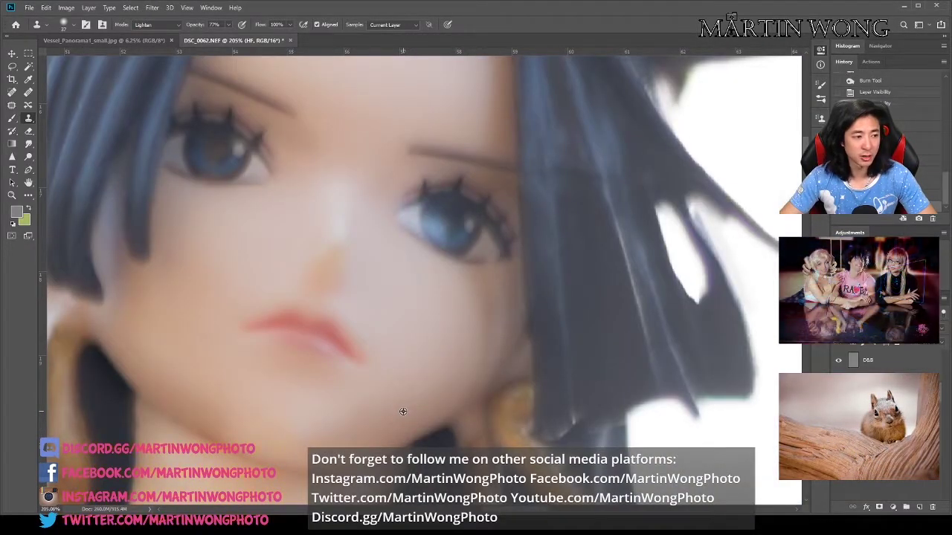
# Examine the retouched face up close, then the figure's body and the full photo.
pyautogui.scroll(-1, 391, 368)
pyautogui.scroll(4, 378, 323)
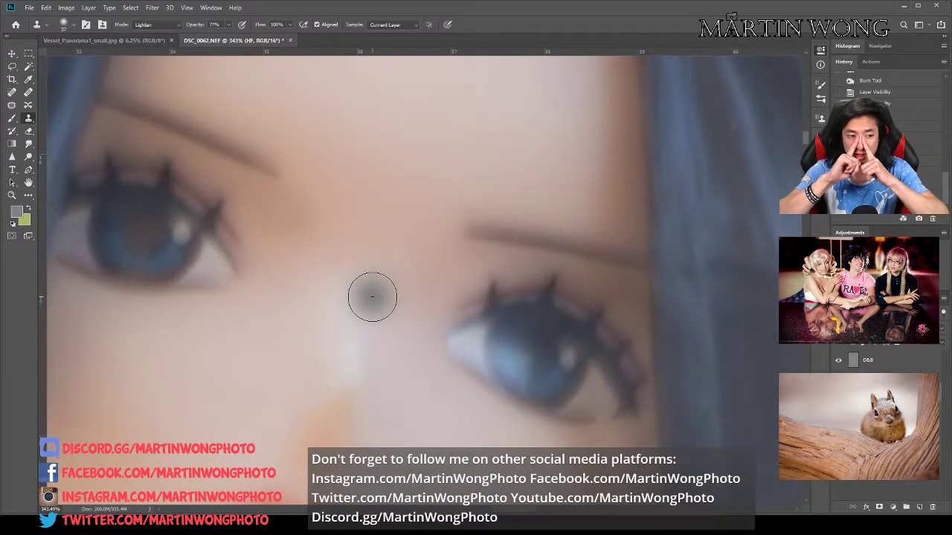
pyautogui.scroll(-4, 371, 297)
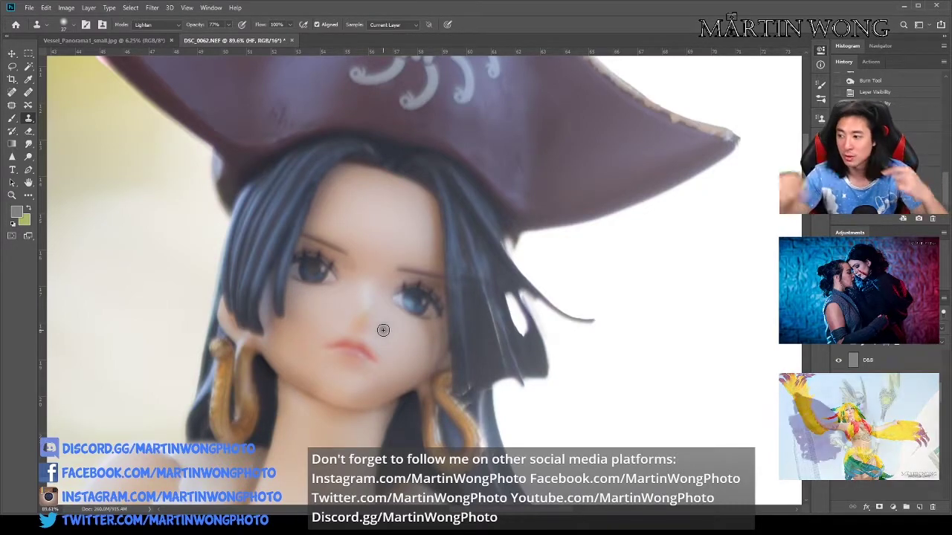
pyautogui.scroll(-2, 359, 343)
pyautogui.moveTo(359, 343); pyautogui.dragTo(376, 215)
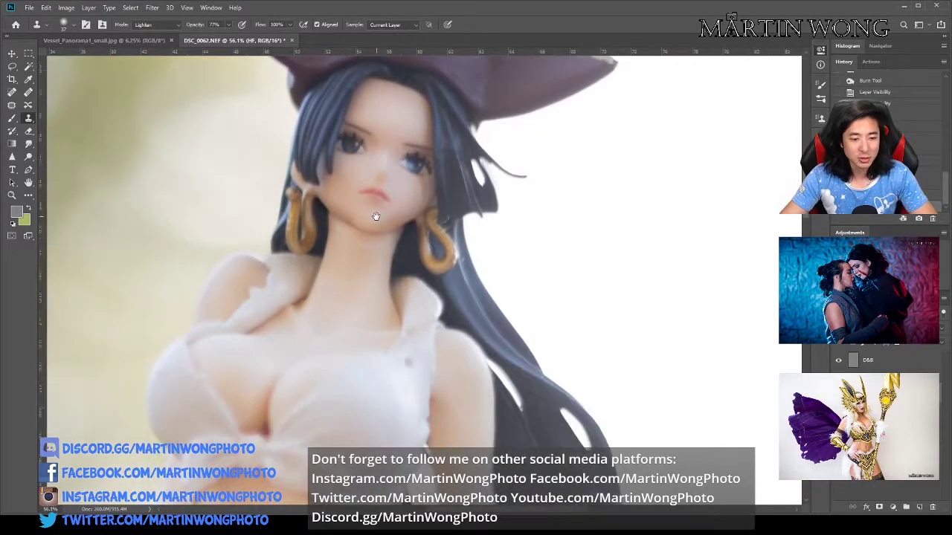
pyautogui.moveTo(383, 395); pyautogui.dragTo(404, 186)
pyautogui.scroll(-5, 419, 305)
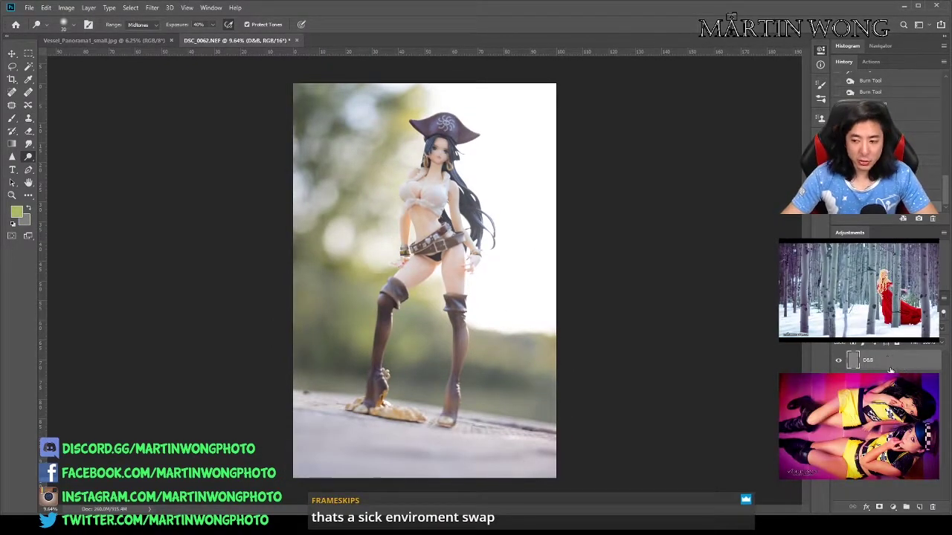
# Add a blank layer and outline a narrow light-ray wedge fanning from beyond the photo's upper-right corner with the Polygonal Lasso.
pyautogui.press('g')
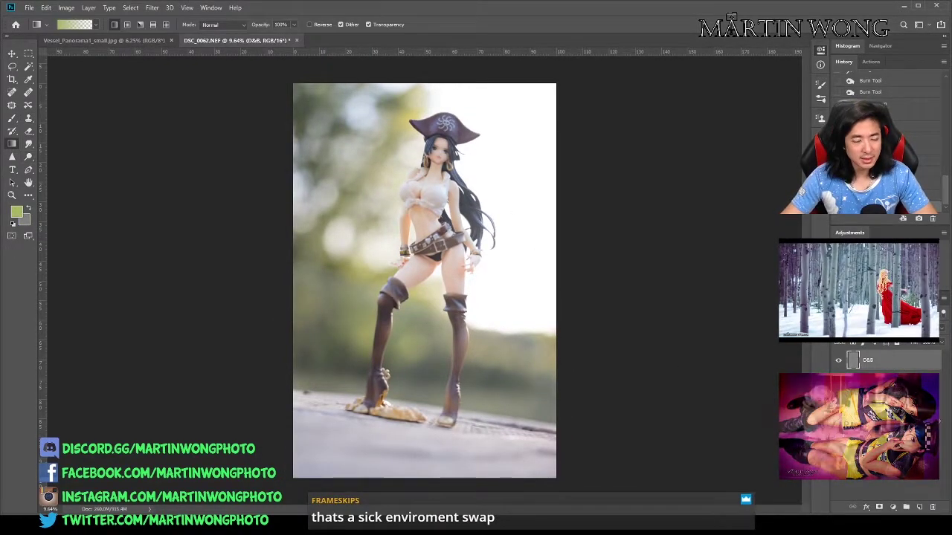
pyautogui.click(920, 507)
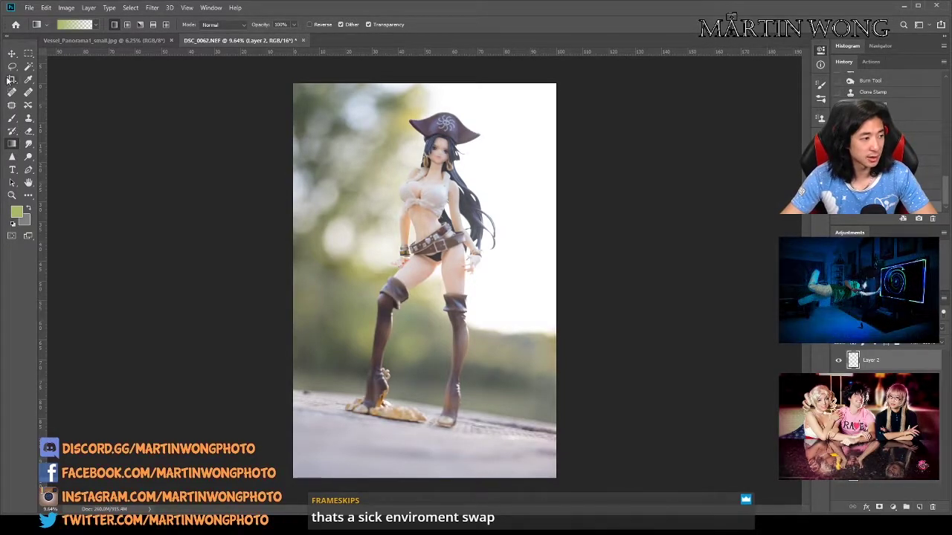
pyautogui.press('l')
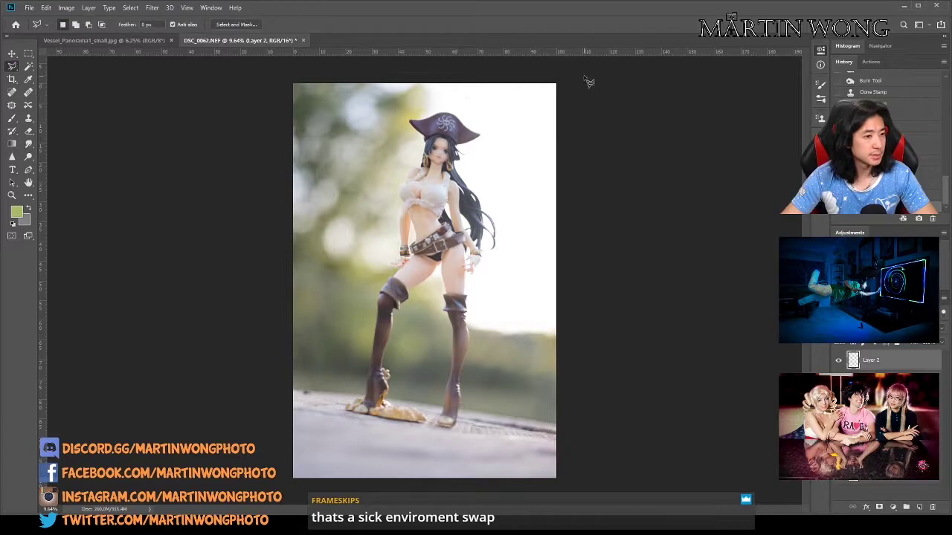
pyautogui.click(581, 65)
pyautogui.click(110, 120)
pyautogui.click(110, 184)
pyautogui.doubleClick(133, 184)
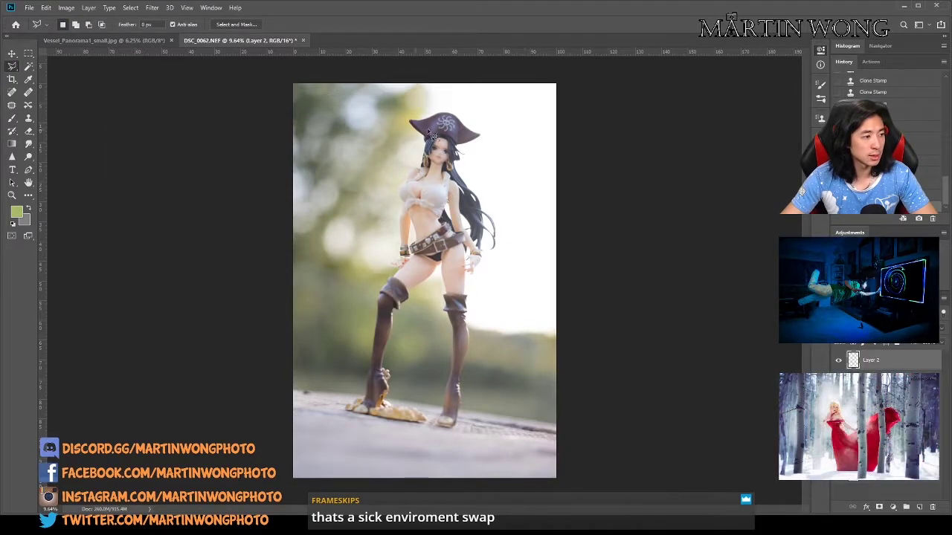
# Add second and third ray wedges below the first to the selection, all starting from the same corner point.
pyautogui.keyDown('shift'); pyautogui.click(580, 66); pyautogui.keyUp('shift')
pyautogui.click(170, 222)
pyautogui.click(188, 278)
pyautogui.click(580, 66)
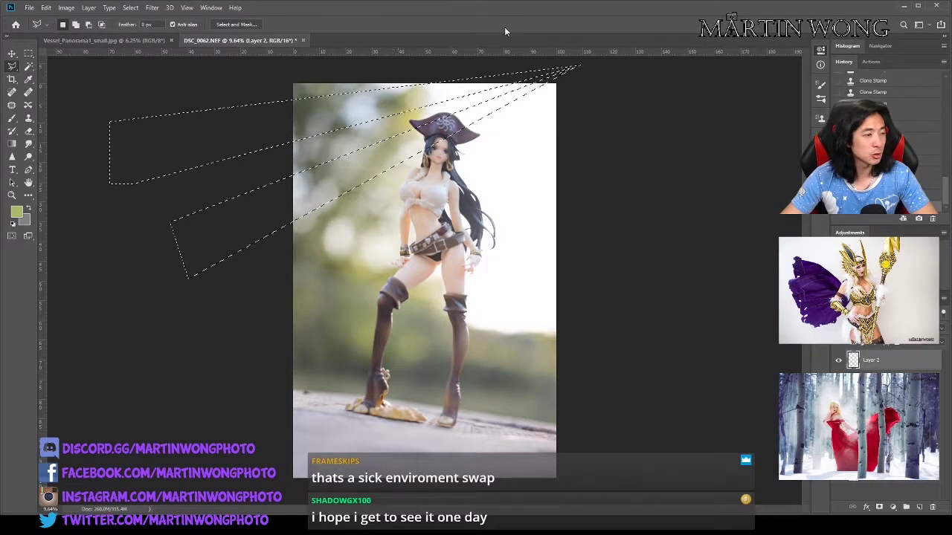
pyautogui.click(582, 66)
pyautogui.click(172, 345)
pyautogui.click(232, 433)
pyautogui.click(581, 66)
# Add more light-ray wedges to the selection, fanning from the shared corner point across the figure's legs past the photo's bottom edge.
pyautogui.click(580, 69)
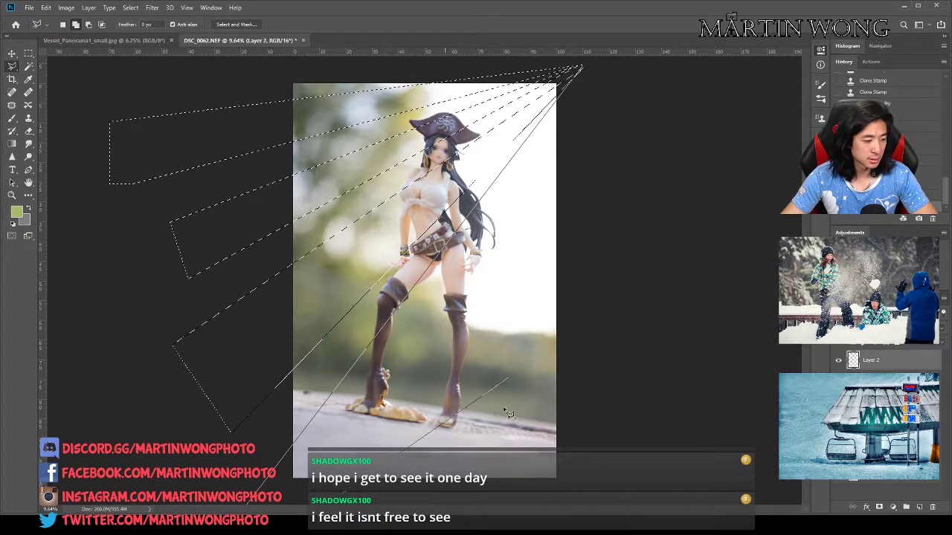
pyautogui.click(340, 507)
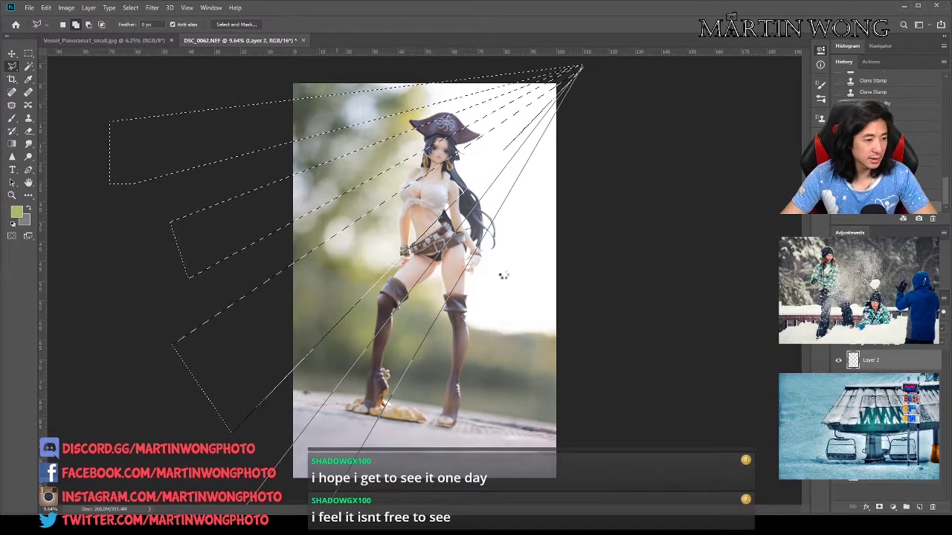
pyautogui.click(583, 68)
pyautogui.click(589, 65)
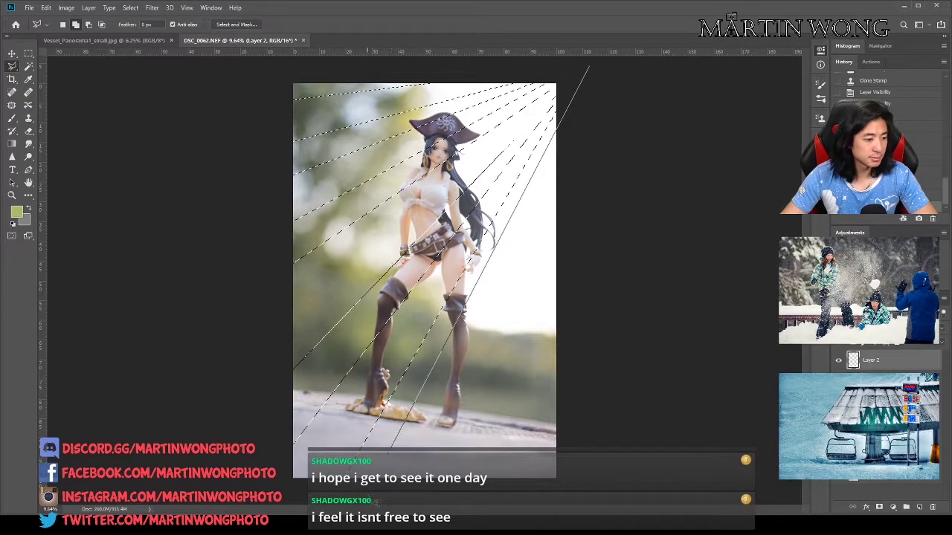
pyautogui.doubleClick(439, 509)
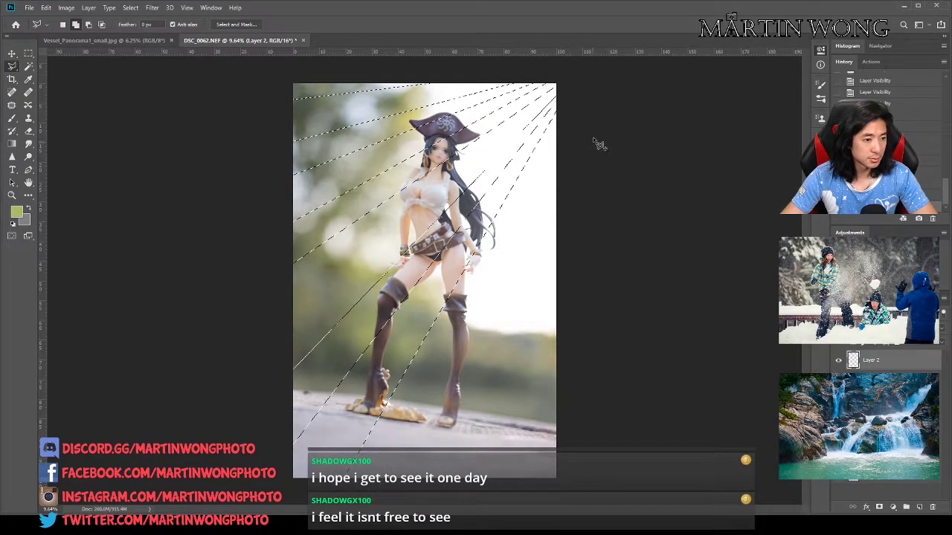
# Add two steep, narrow ray wedges along the photo's right side to the selection, starting from the same corner point.
pyautogui.click(586, 70)
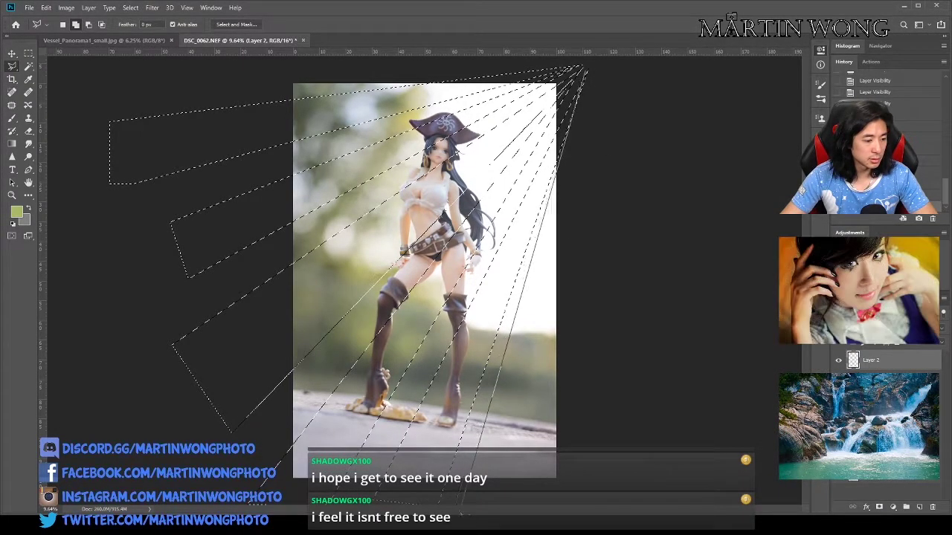
pyautogui.doubleClick(518, 506)
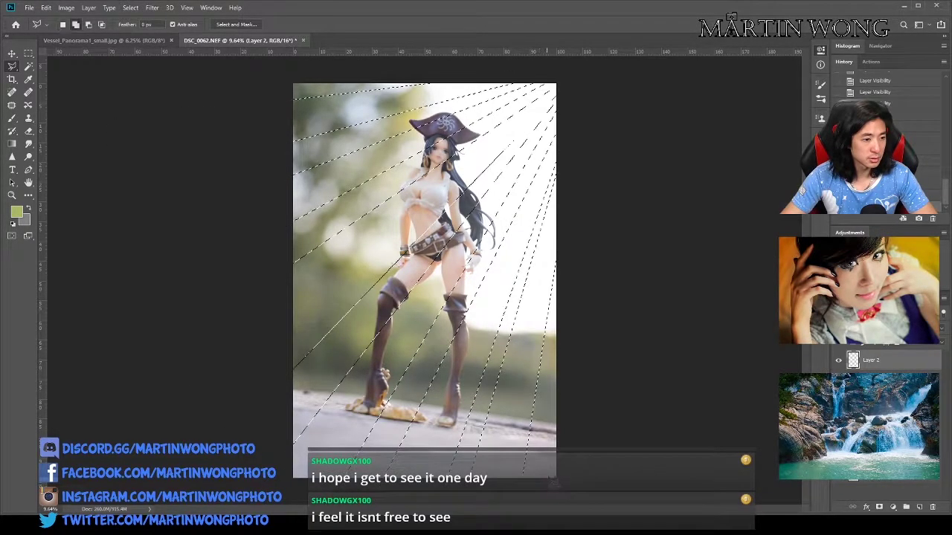
pyautogui.keyDown('shift'); pyautogui.click(589, 67); pyautogui.keyUp('shift')
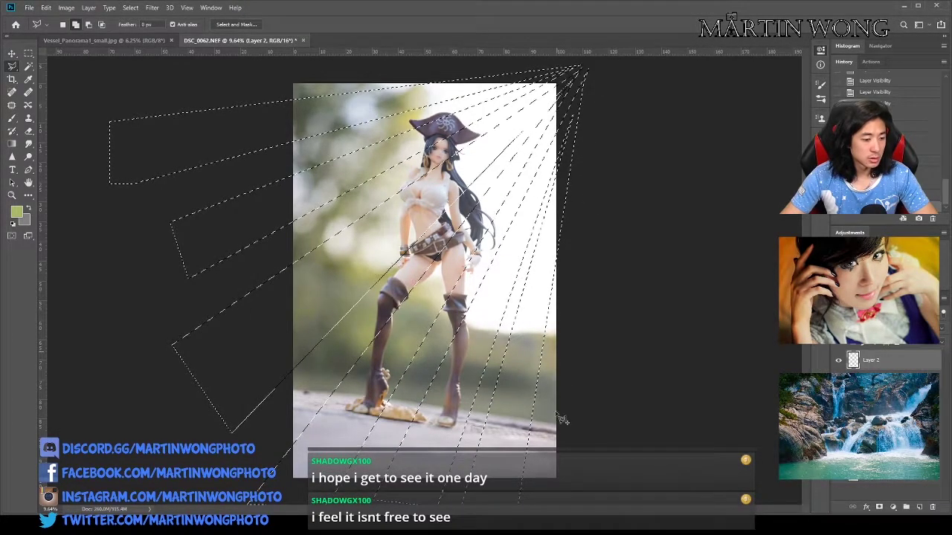
pyautogui.click(541, 507)
pyautogui.doubleClick(597, 498)
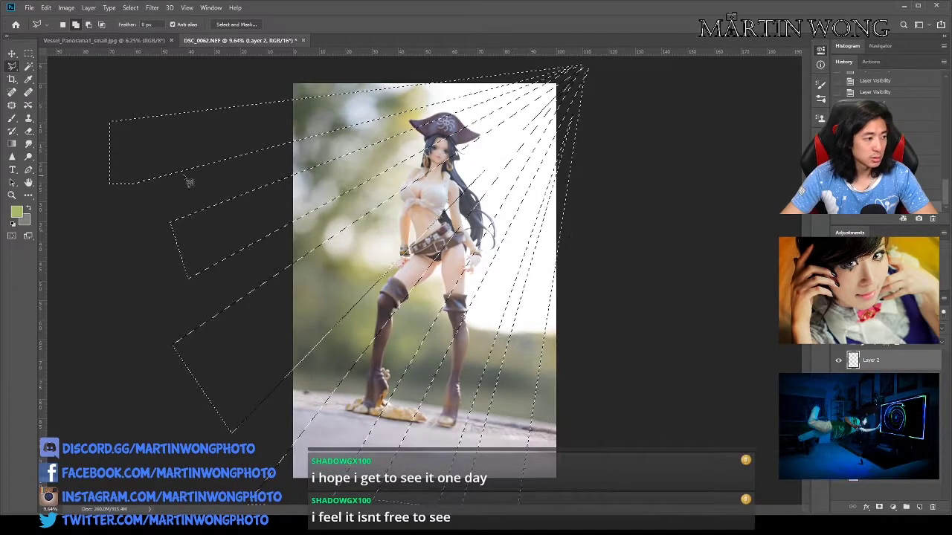
# Fill the selected rays on Layer 2 with an orange-to-transparent radial gradient spreading from beyond the photo's upper-right corner.
pyautogui.press('g')
pyautogui.click(28, 209)
pyautogui.press('i')
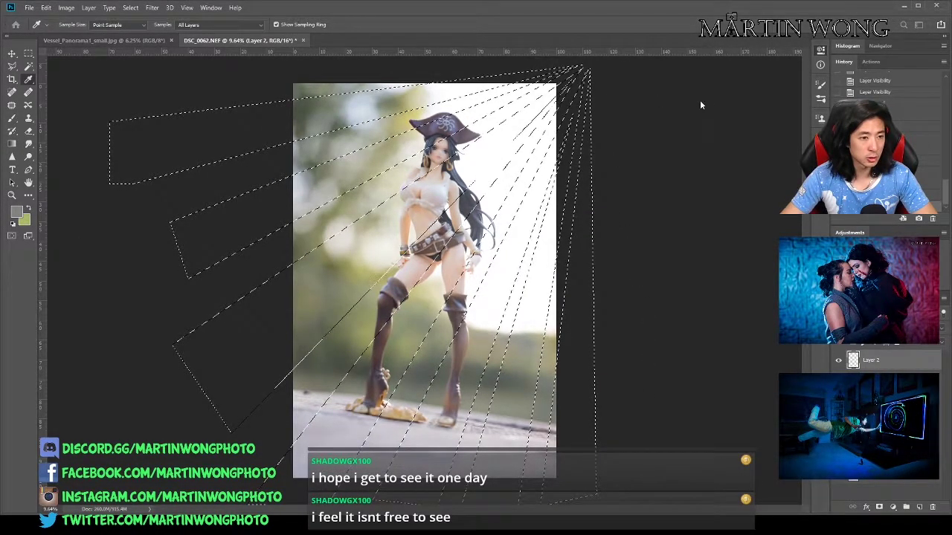
pyautogui.press('g')
pyautogui.click(127, 24)
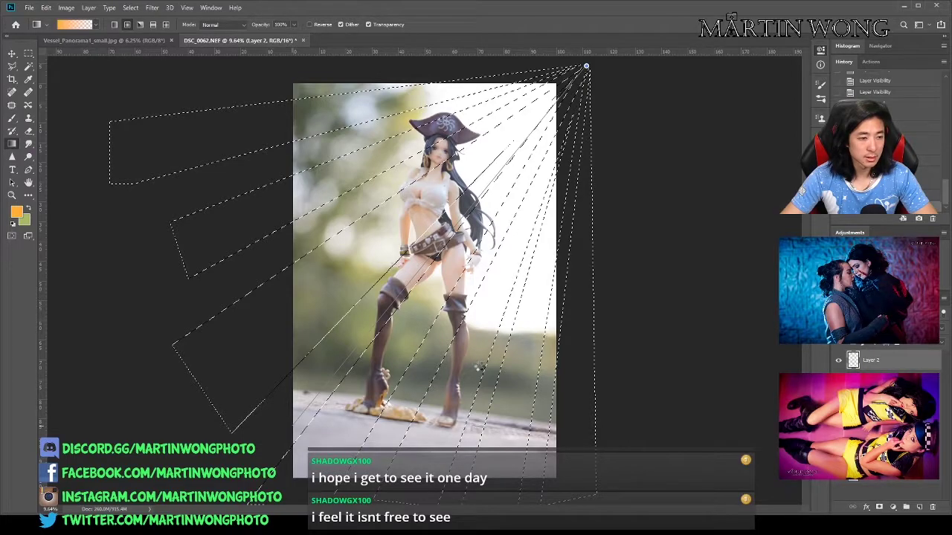
# On a new layer, fill the inverted selection with a yellow-to-transparent radial gradient from the same corner, and deselect.
pyautogui.click(918, 507)
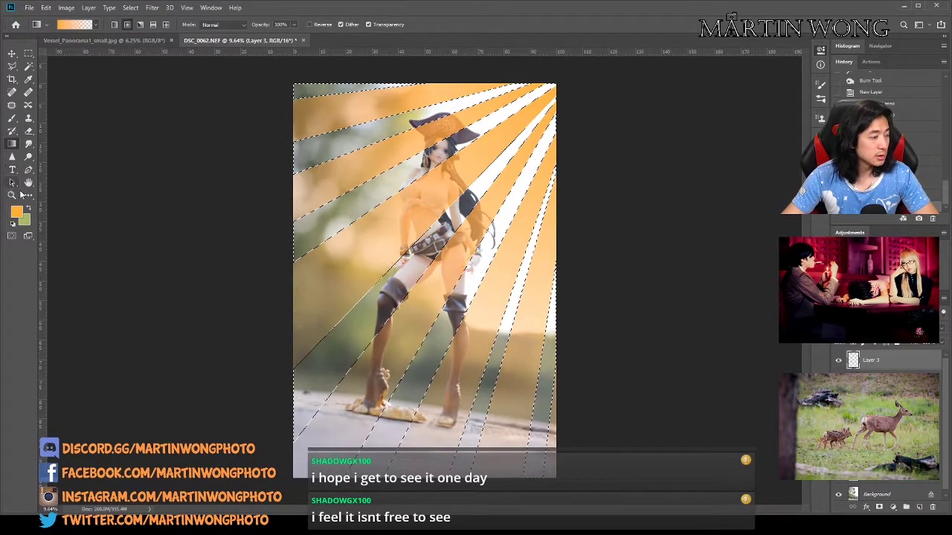
pyautogui.click(23, 209)
pyautogui.press('i')
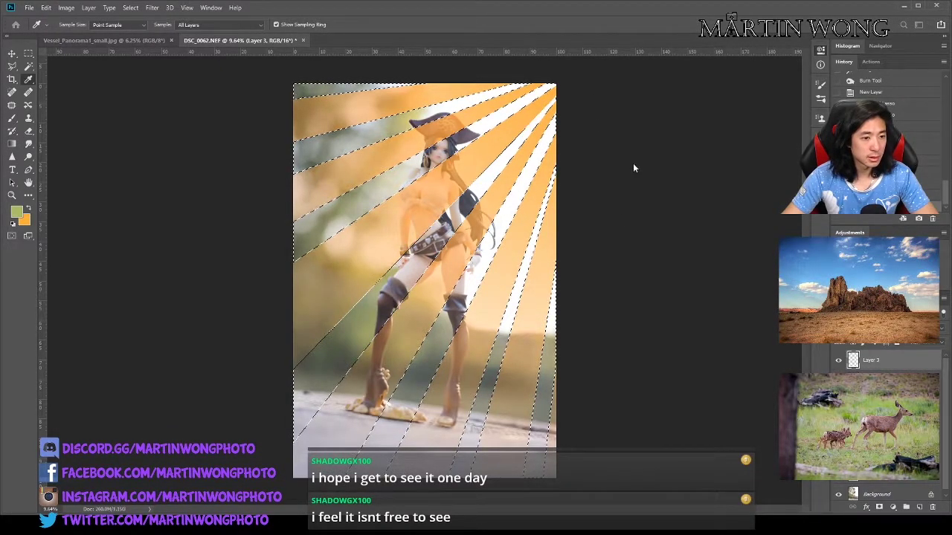
pyautogui.press('g')
pyautogui.moveTo(588, 69); pyautogui.dragTo(402, 229)
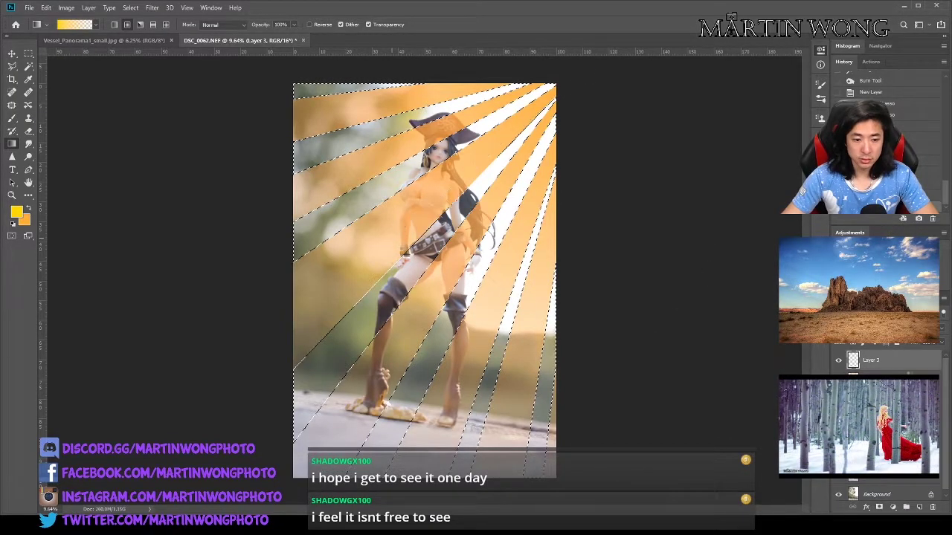
pyautogui.hotkey('ctrl', 'd')
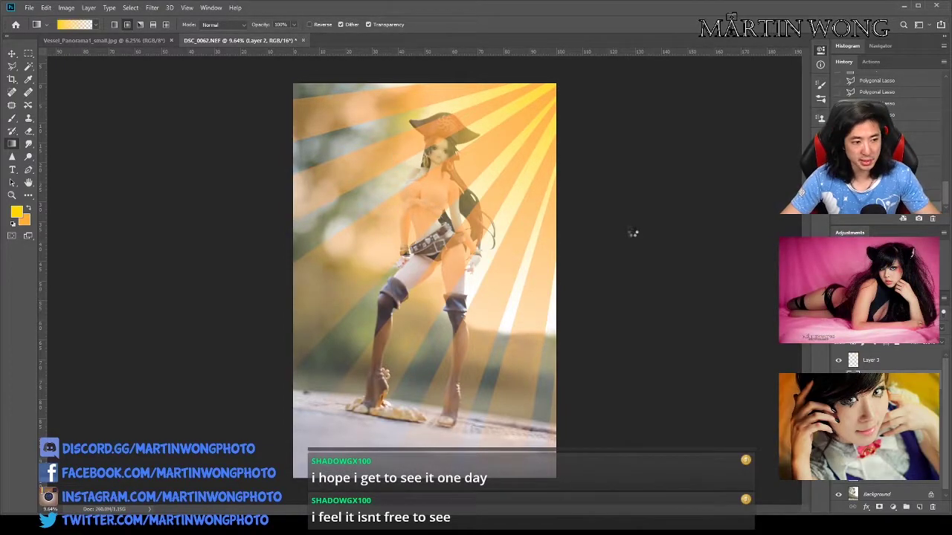
# Soften the orange and yellow ray layers with Radial Blur and inspect the rays near the photo's upper-right corner.
pyautogui.click(874, 361)
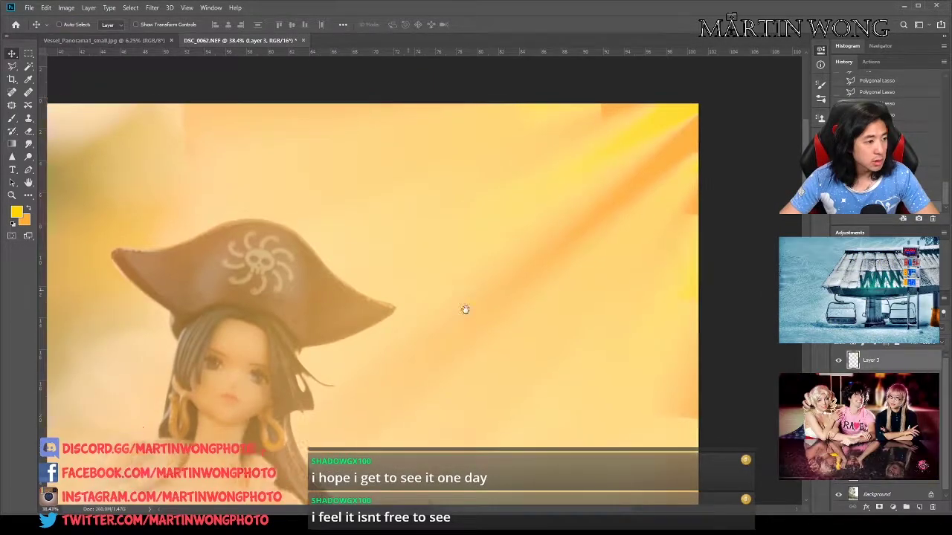
pyautogui.moveTo(465, 310); pyautogui.dragTo(349, 281)
pyautogui.moveTo(468, 287); pyautogui.dragTo(427, 274)
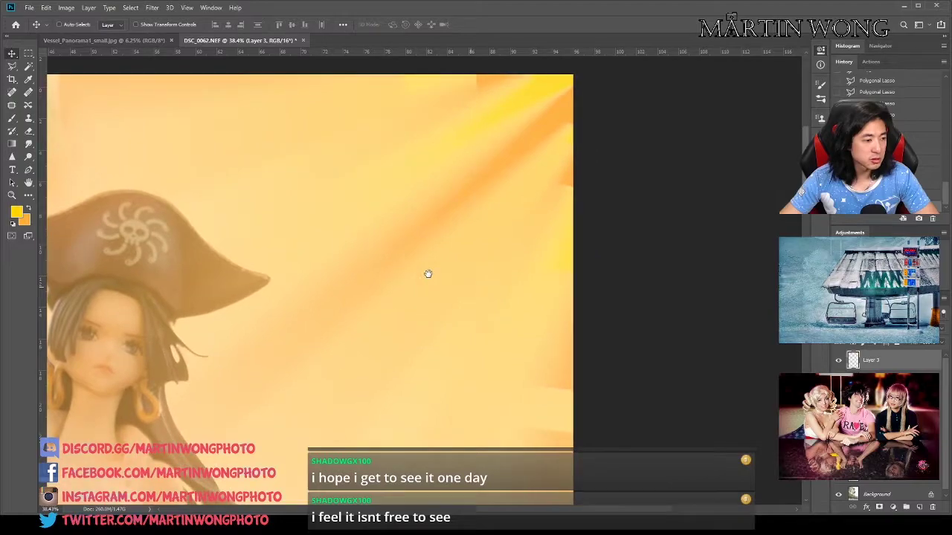
pyautogui.scroll(-3, 428, 275)
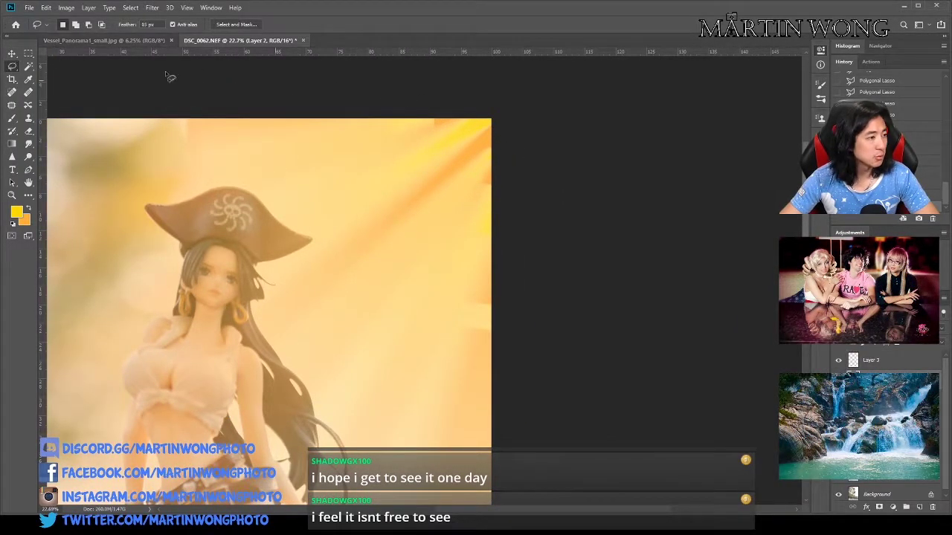
# Lasso the photo's upper-right area with a 15 px feather, smooth the rays inside it with Gaussian Blur, and deselect.
pyautogui.moveTo(80, 118)
pyautogui.mouseDown()
pyautogui.moveTo(628, 393)
pyautogui.moveTo(598, 63)
pyautogui.moveTo(126, 78)
pyautogui.mouseUp()
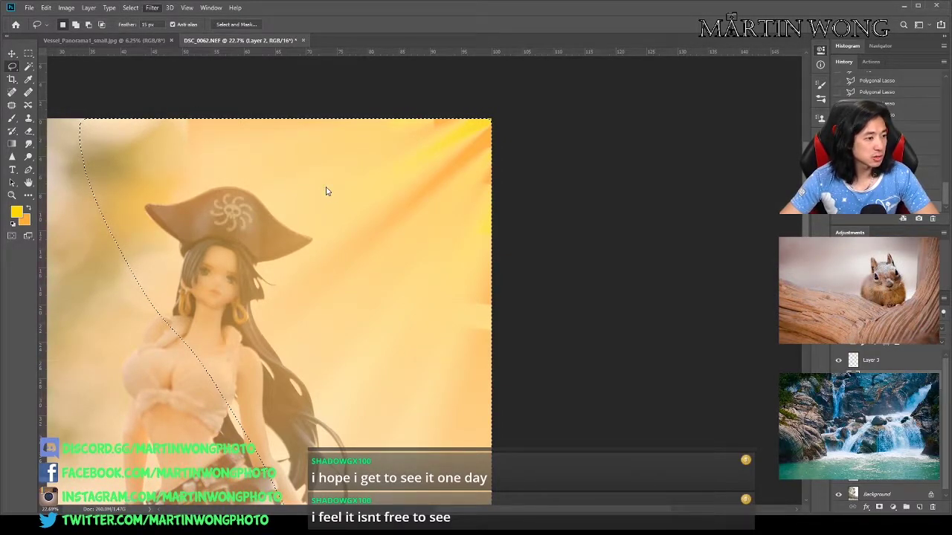
pyautogui.press('h')
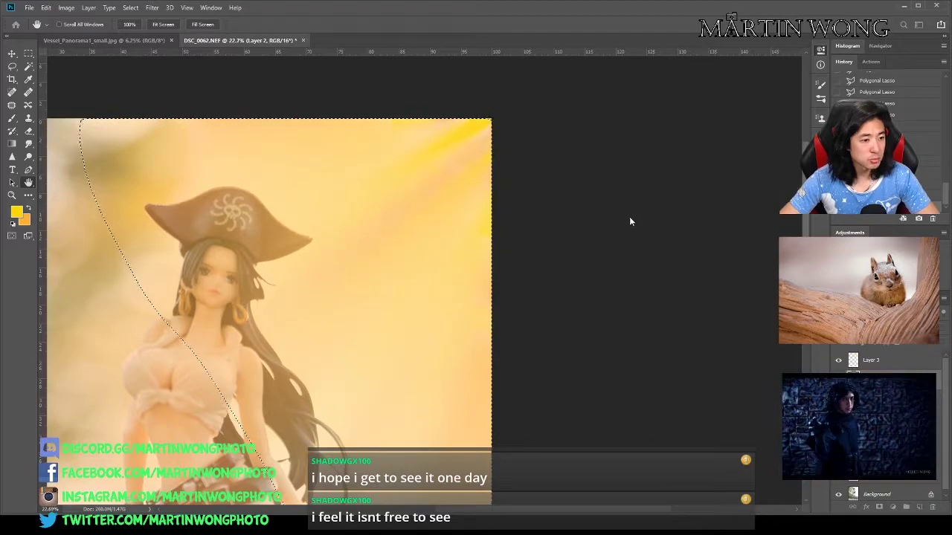
pyautogui.press('l')
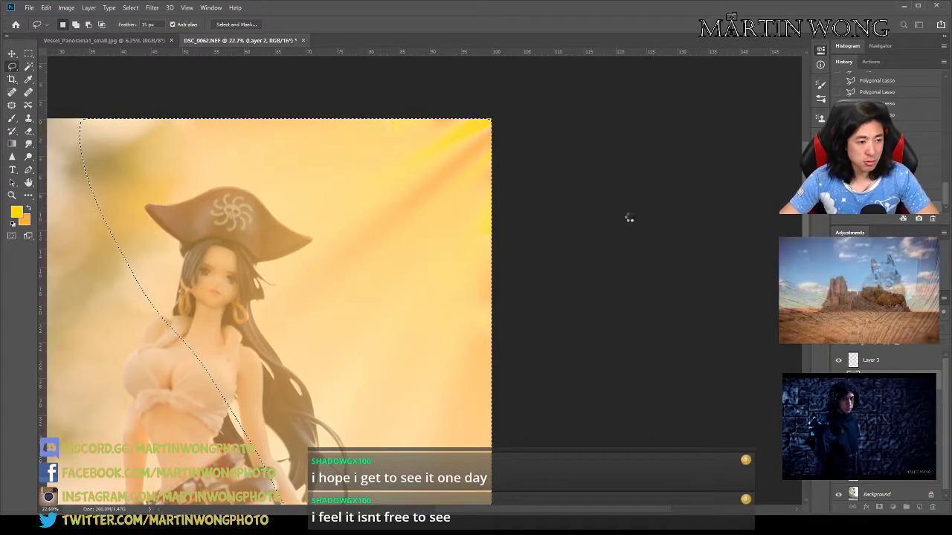
pyautogui.click(911, 363)
pyautogui.hotkey('ctrl', 'd')
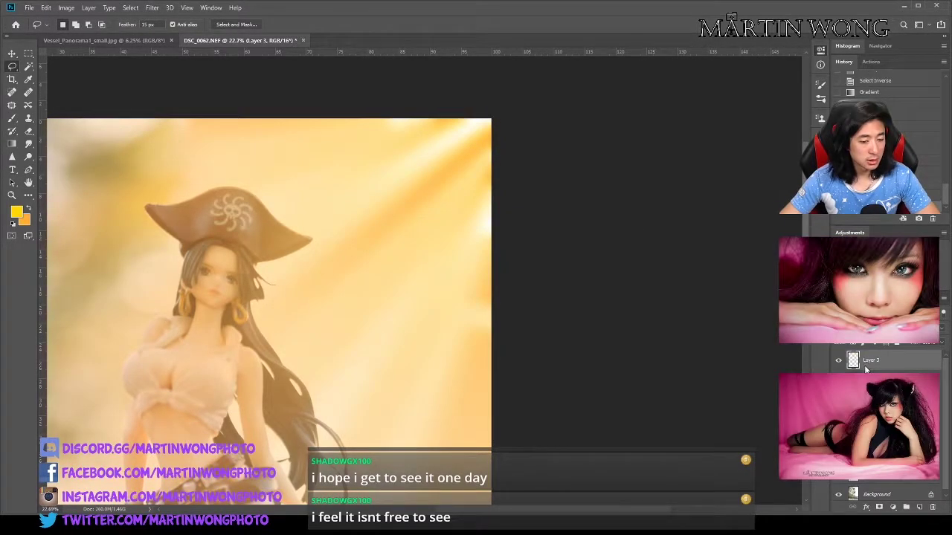
# Change the blending of the two ray layers, group them, and add a layer mask to the group.
pyautogui.click(910, 379)
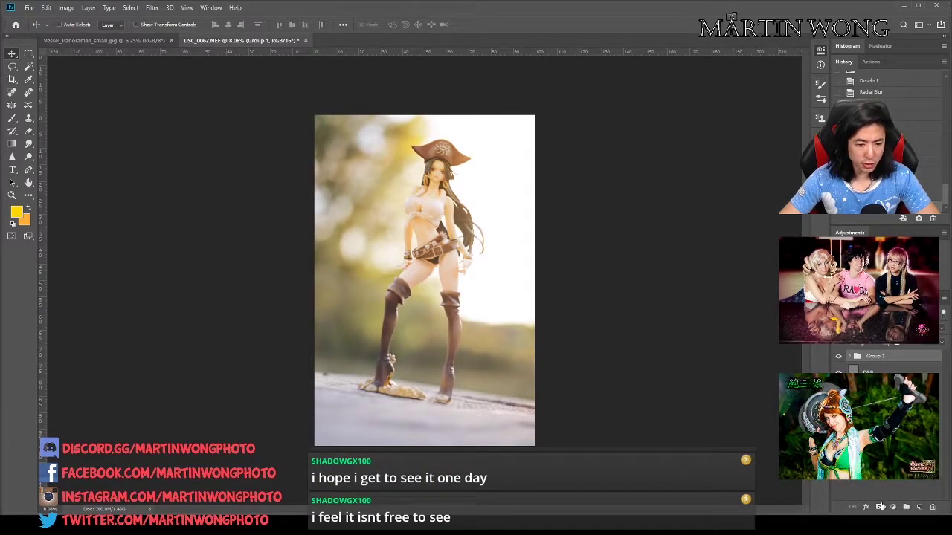
pyautogui.click(880, 506)
# Undo the first mask stroke and brush black at 10% opacity over the figure's face and hair on the ray group's mask.
pyautogui.press('b')
pyautogui.scroll(8, 432, 136)
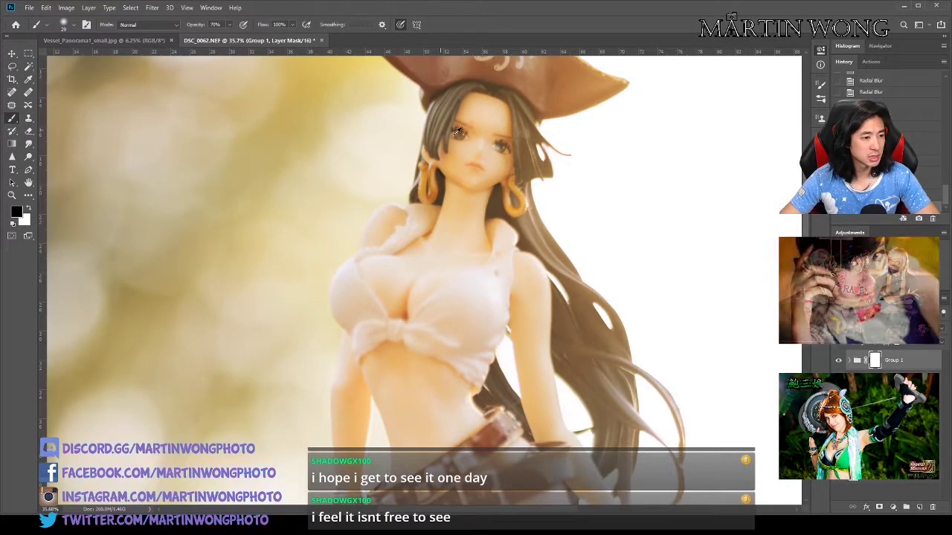
pyautogui.moveTo(457, 134)
pyautogui.mouseDown()
pyautogui.moveTo(488, 134)
pyautogui.moveTo(454, 170)
pyautogui.moveTo(462, 114)
pyautogui.moveTo(460, 152)
pyautogui.moveTo(441, 171)
pyautogui.mouseUp()
pyautogui.hotkey('ctrl', 'z')
pyautogui.press('1')
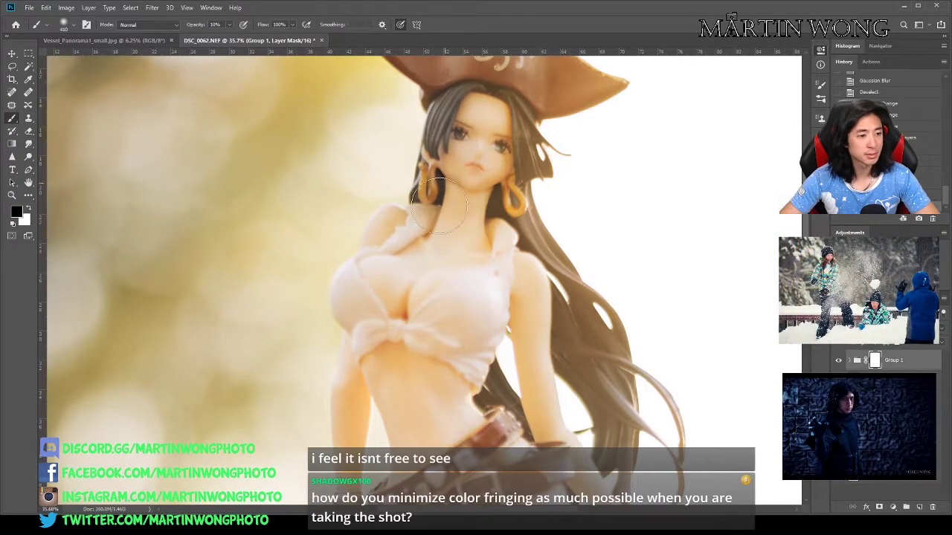
pyautogui.hotkey('ctrl', '0')
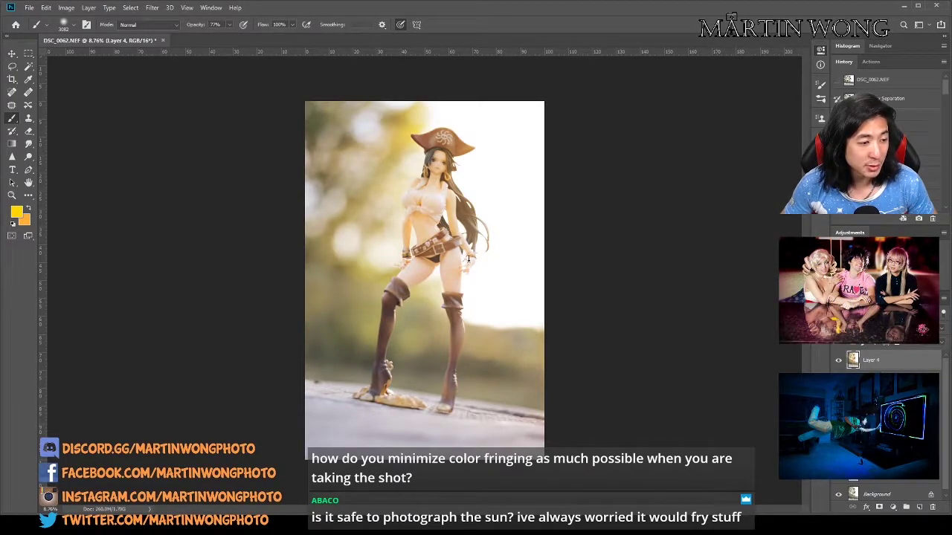
# Replace the lens-flared merged copy with a new black-filled layer and render the Lens Flare from the upper-right corner on it.
pyautogui.moveTo(401, 257); pyautogui.dragTo(369, 362)
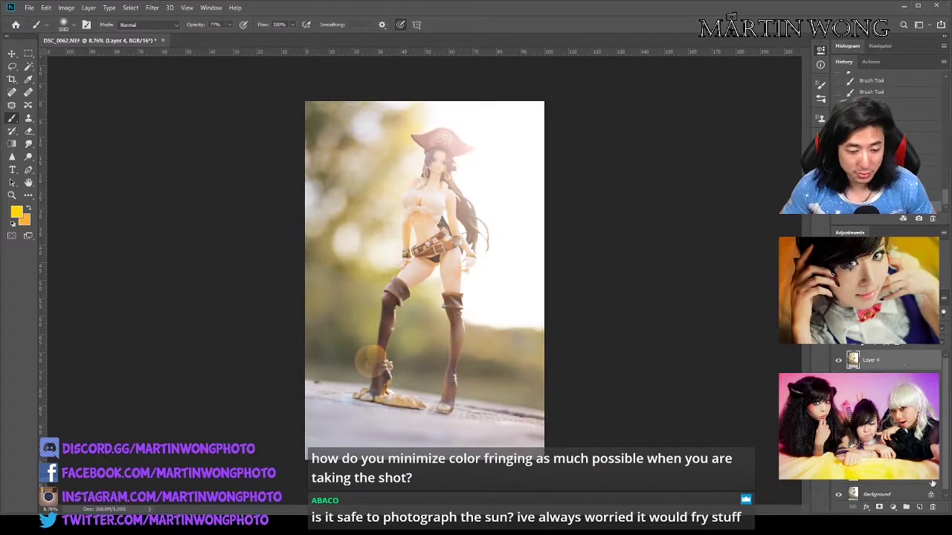
pyautogui.click(918, 508)
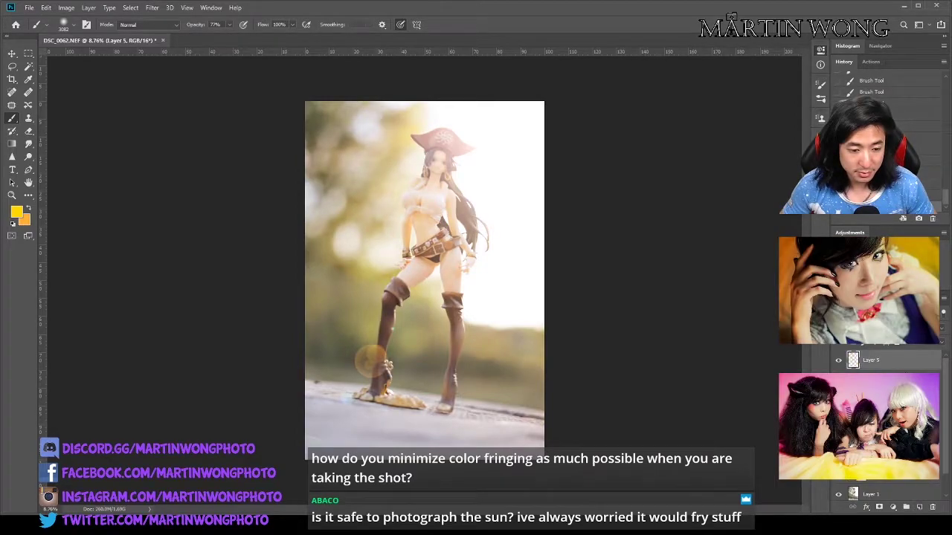
pyautogui.click(932, 507)
pyautogui.press('d')
pyautogui.hotkey('alt', 'BackSpace')
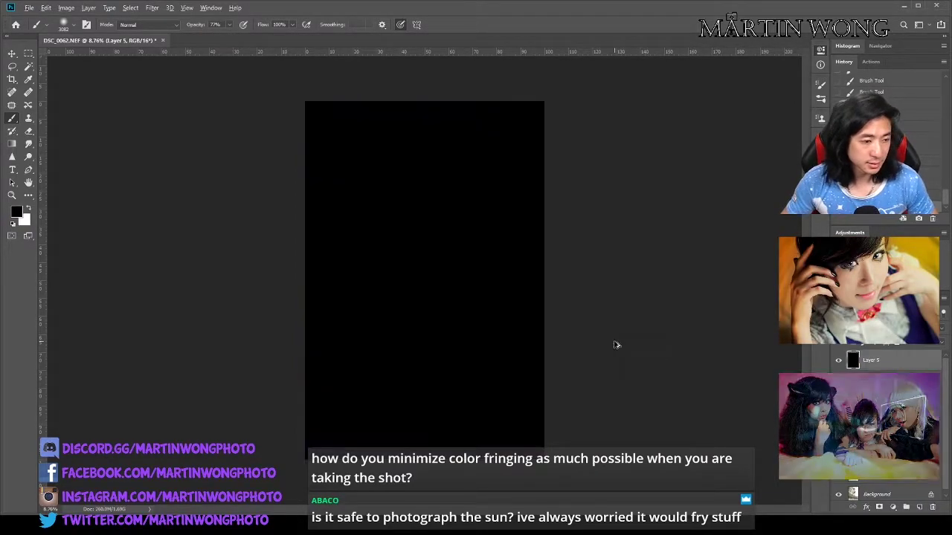
pyautogui.hotkey('ctrl', 'alt', 'f')
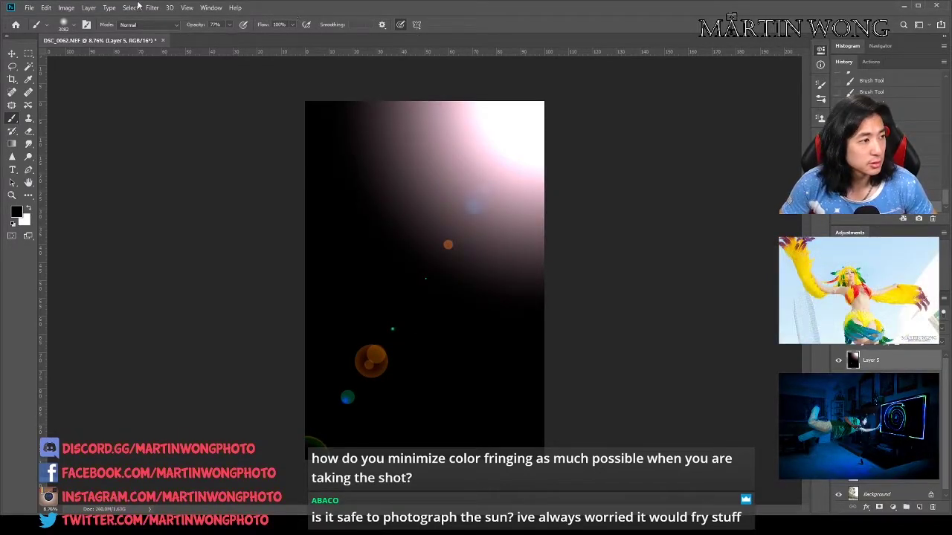
# Change the flare layer's blending so only its light shows over the photo, and blur the flare's hard-edged spots.
pyautogui.click(852, 310)
pyautogui.click(851, 364)
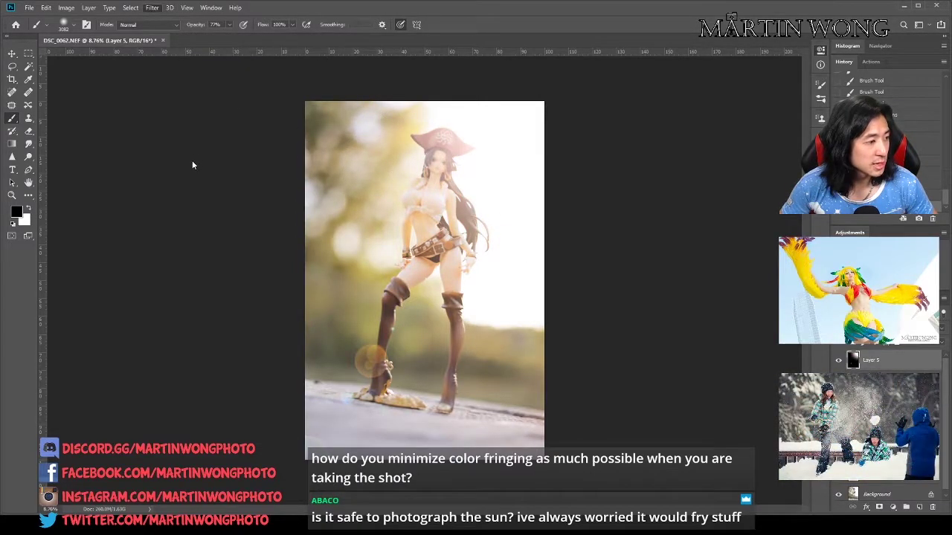
pyautogui.press('h')
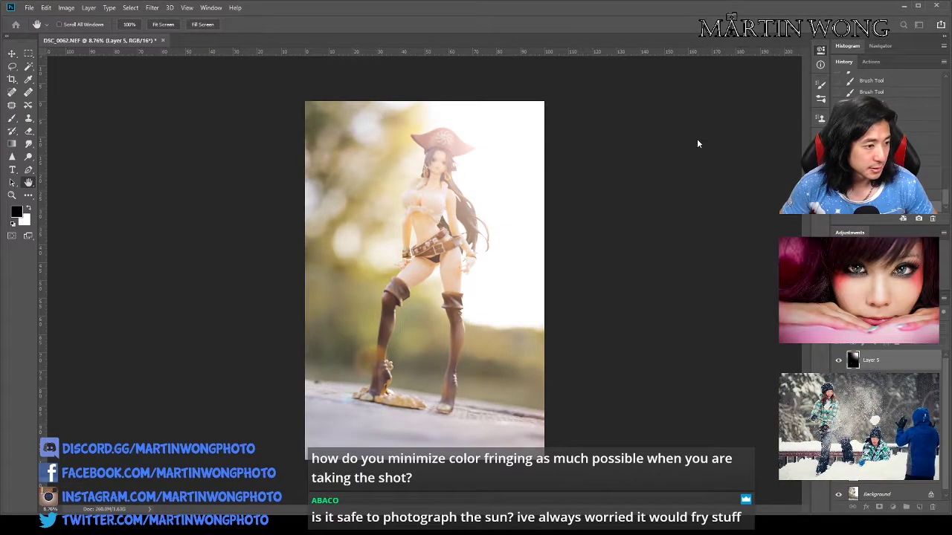
pyautogui.press('b')
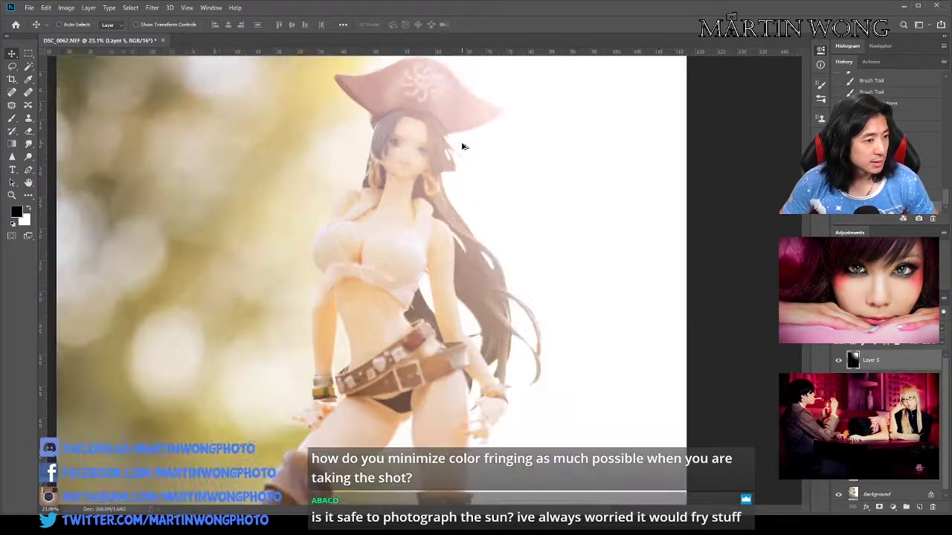
# Discard a trial Brightness/Contrast adjustment and use a Levels adjustment layer to restore contrast in the hazy face area.
pyautogui.scroll(5, 461, 146)
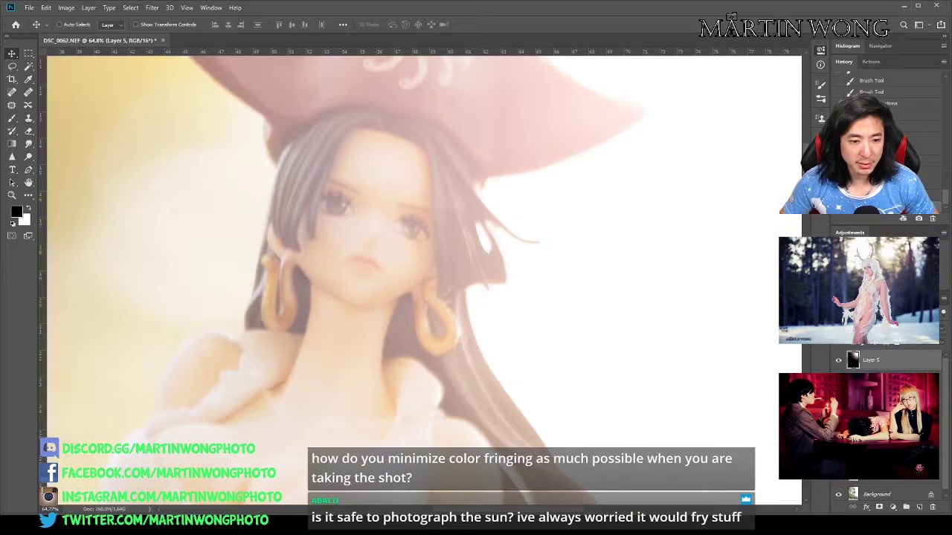
pyautogui.click(838, 256)
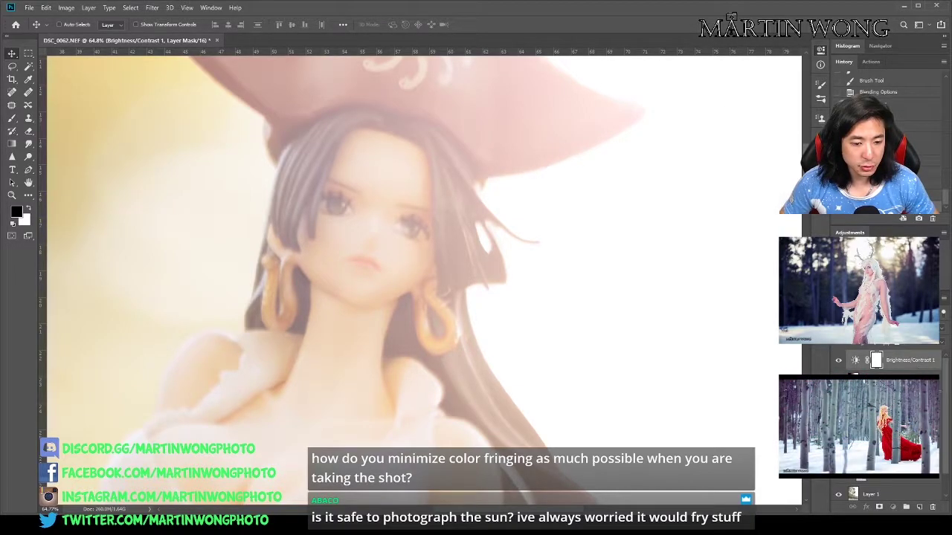
pyautogui.click(933, 505)
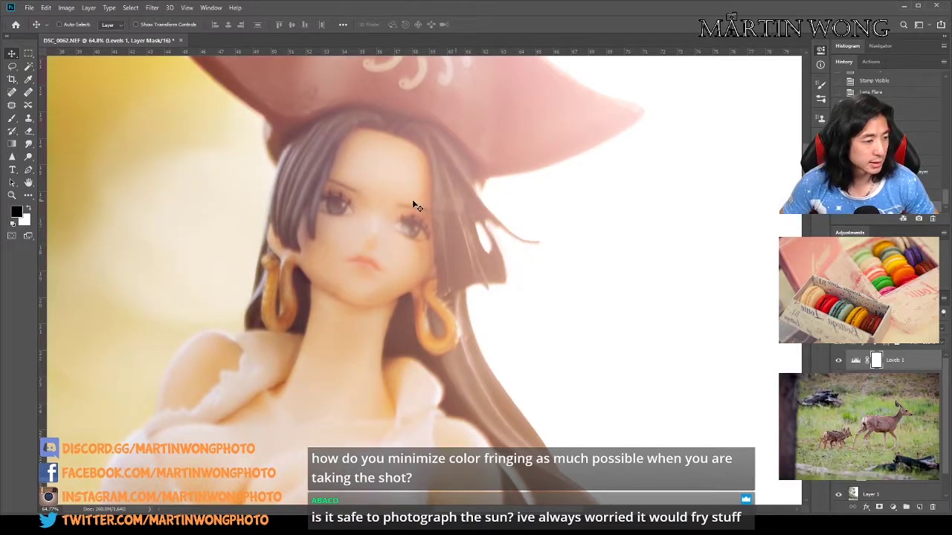
# Invert the Levels adjustment's mask and paint white over the figure's face and hair so the contrast applies only there.
pyautogui.hotkey('ctrl', 'i')
pyautogui.press('b')
pyautogui.press('x')
pyautogui.moveTo(484, 283)
pyautogui.keyDown('alt'); pyautogui.mouseDown()
pyautogui.moveTo(346, 231)
pyautogui.moveTo(312, 229)
pyautogui.mouseUp(); pyautogui.keyUp('alt')
pyautogui.moveTo(357, 225)
pyautogui.mouseDown()
pyautogui.moveTo(433, 323)
pyautogui.moveTo(428, 376)
pyautogui.mouseUp()
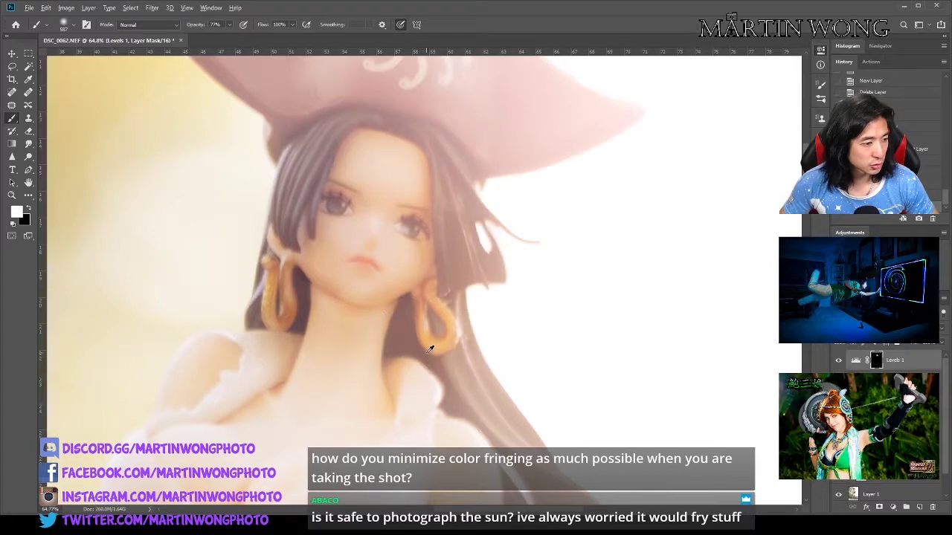
# Compare the whole edited photo with the original Background layer by repeatedly isolating that layer and restoring the others.
pyautogui.scroll(-5, 429, 352)
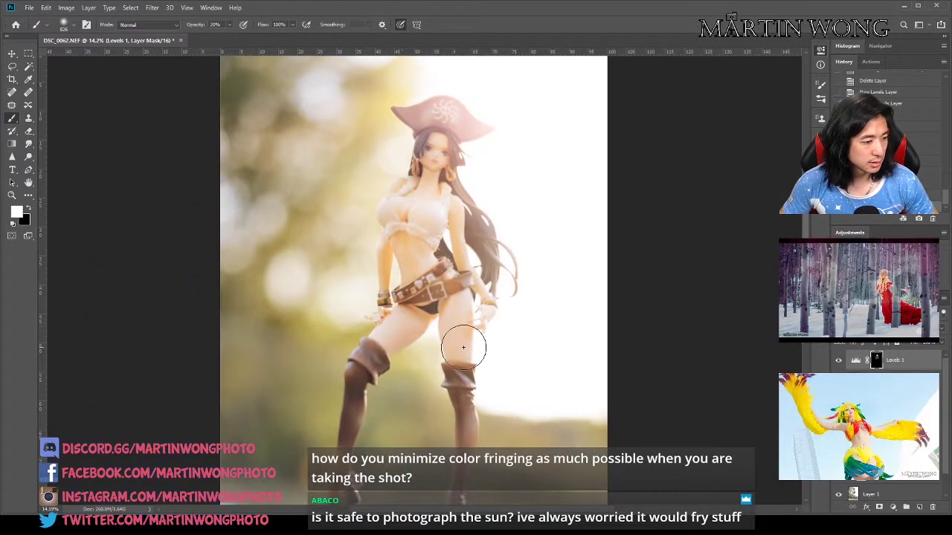
pyautogui.scroll(-5, 533, 325)
pyautogui.hotkey('ctrl', '0')
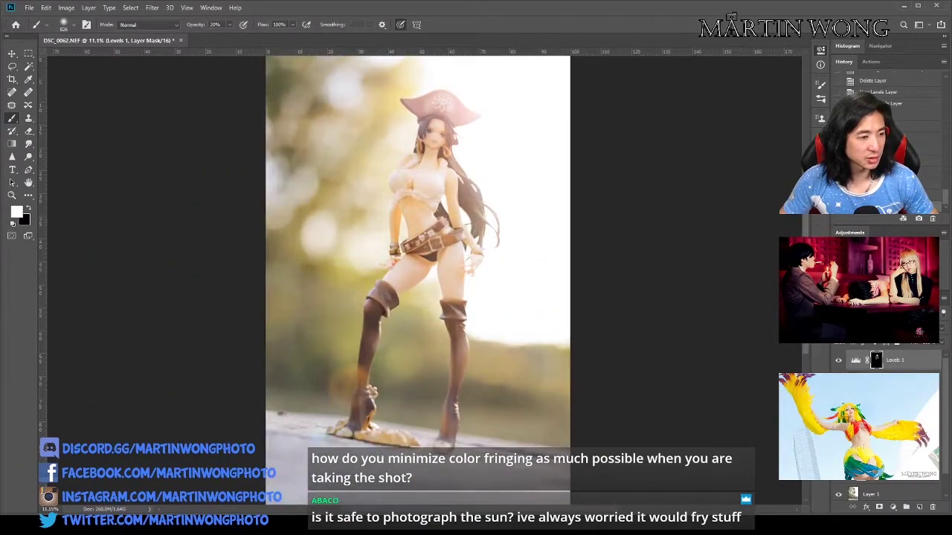
pyautogui.scroll(-3, 842, 492)
pyautogui.keyDown('alt'); pyautogui.click(839, 492); pyautogui.keyUp('alt')
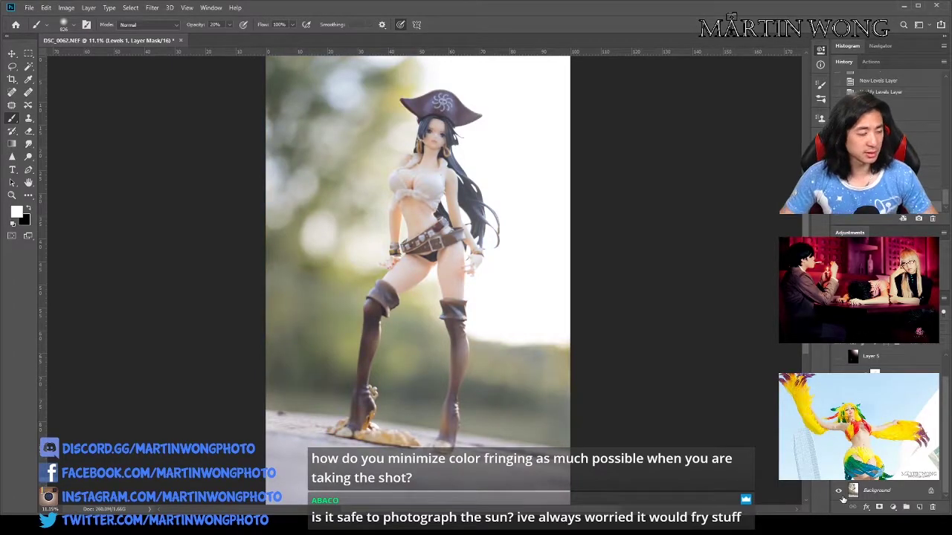
pyautogui.keyDown('alt'); pyautogui.click(838, 492); pyautogui.keyUp('alt')
pyautogui.keyDown('alt'); pyautogui.click(840, 493); pyautogui.keyUp('alt')
pyautogui.keyDown('alt'); pyautogui.click(840, 493); pyautogui.keyUp('alt')
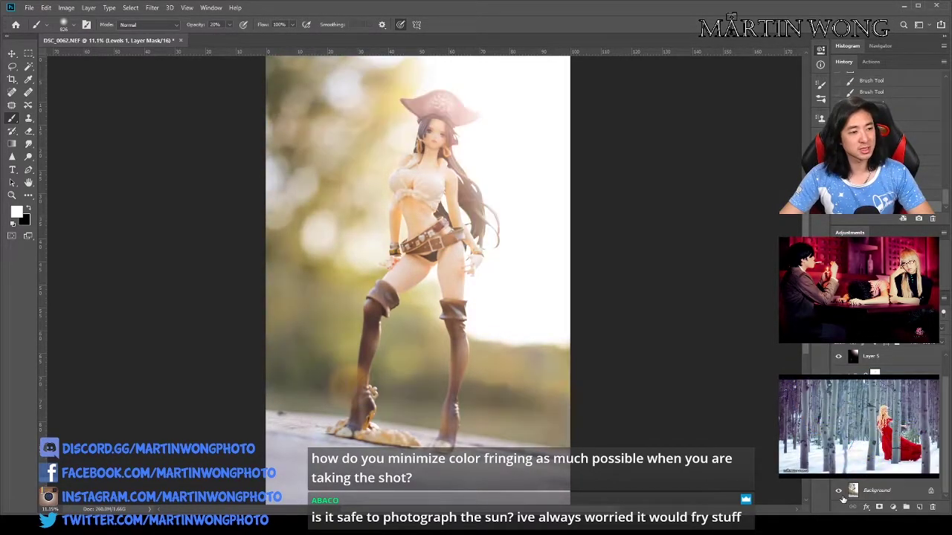
pyautogui.keyDown('alt'); pyautogui.click(840, 493); pyautogui.keyUp('alt')
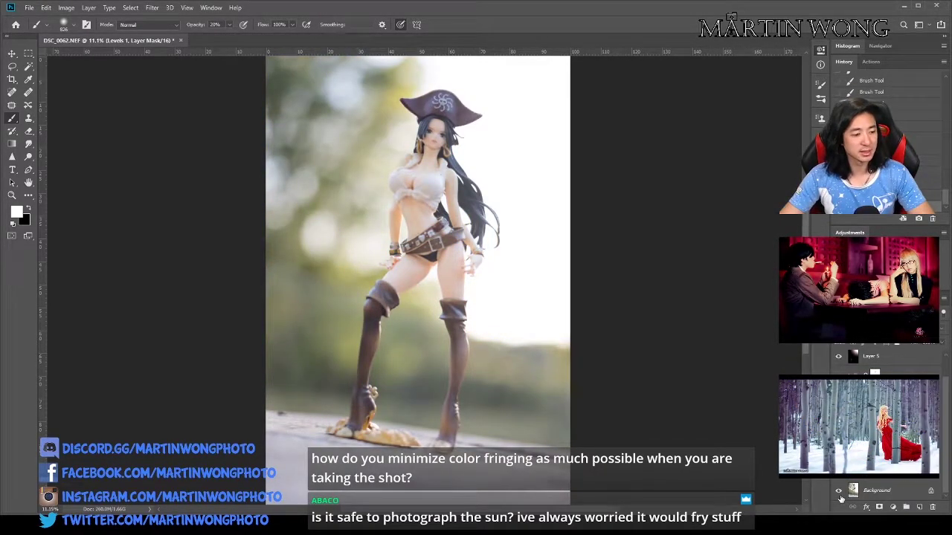
pyautogui.keyDown('alt'); pyautogui.click(840, 494); pyautogui.keyUp('alt')
# Rotate the placed pink petal image -90°, scale it to about 192% to cover the photo, and blend away its black background.
pyautogui.scroll(-1, 458, 269)
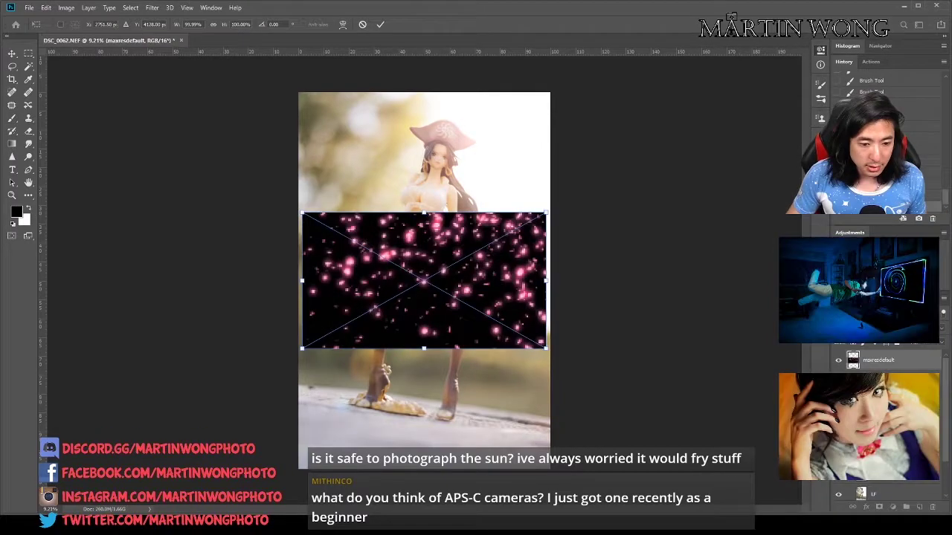
pyautogui.moveTo(561, 281); pyautogui.dragTo(261, 58)
pyautogui.moveTo(493, 400); pyautogui.dragTo(606, 484)
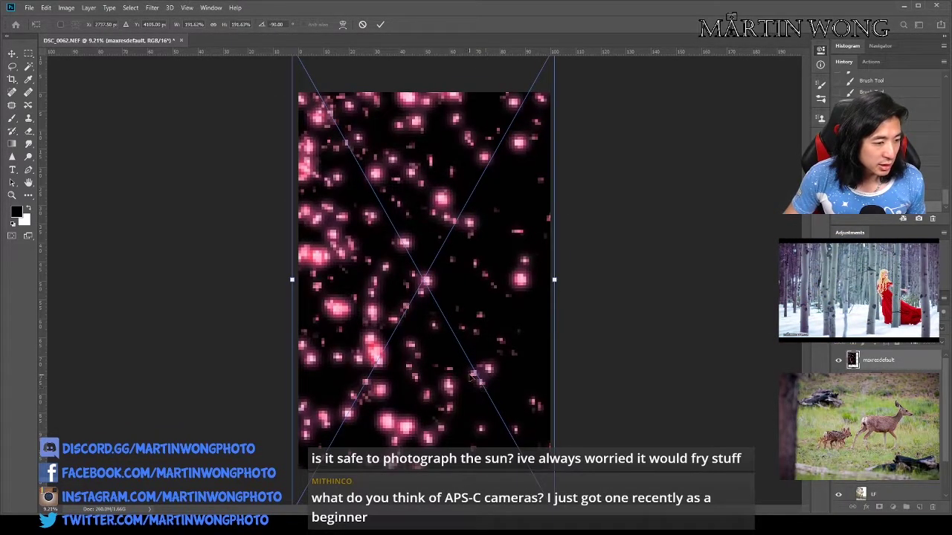
pyautogui.press('b')
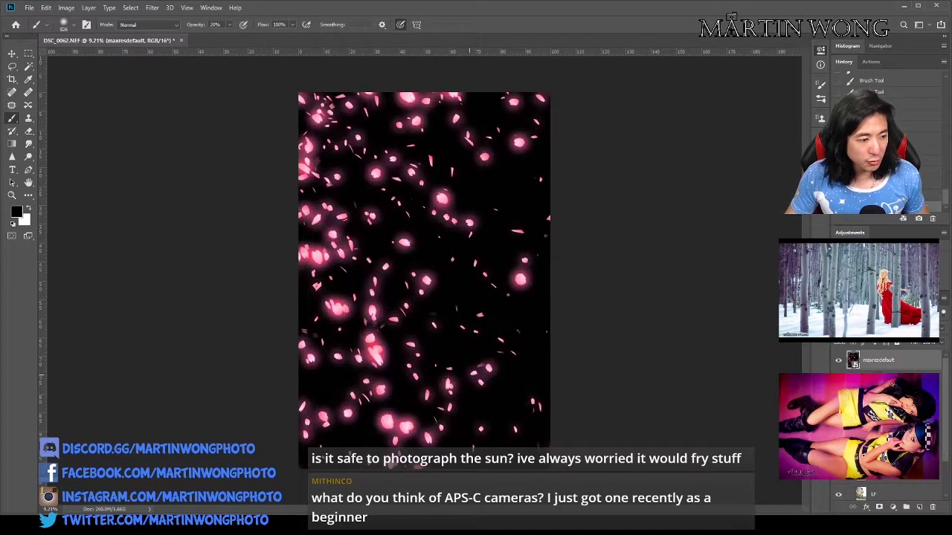
pyautogui.click(860, 348)
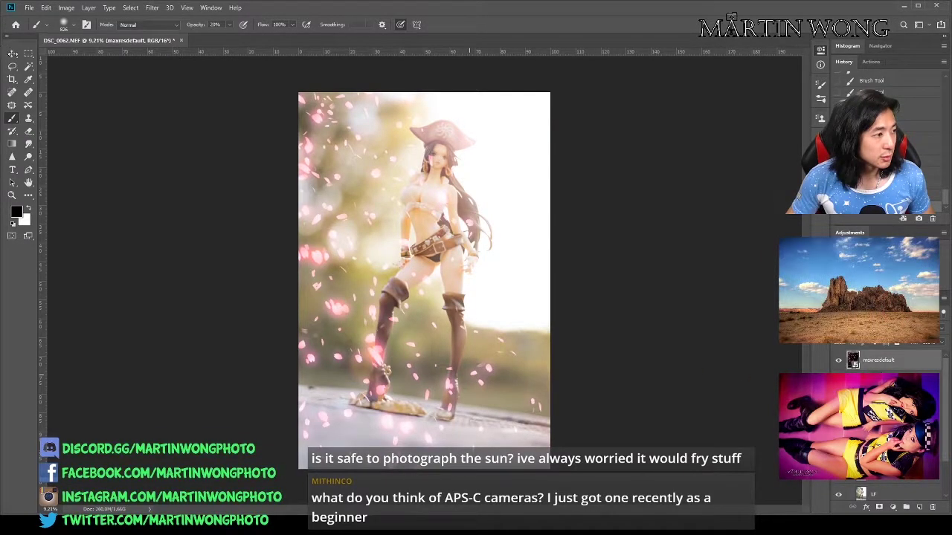
pyautogui.click(13, 55)
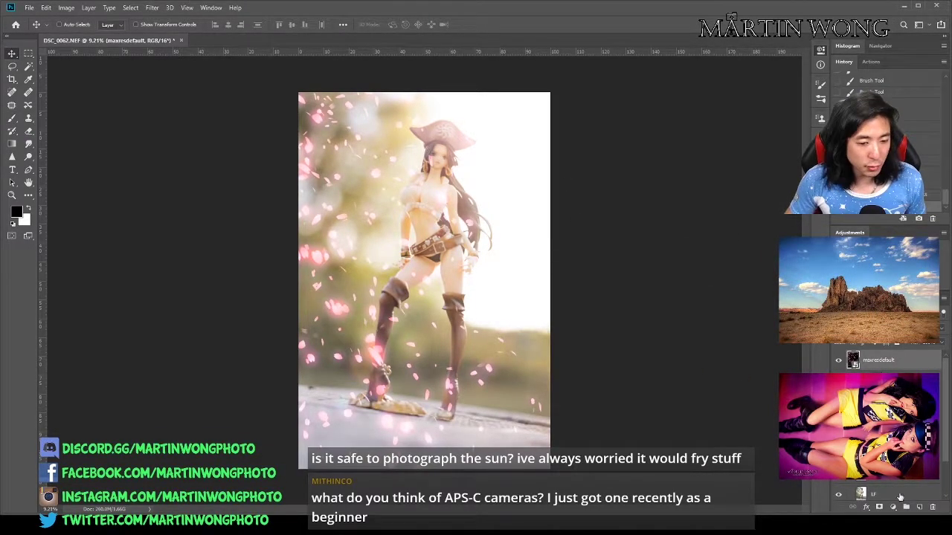
# Add a mask to the petal layer and paint black to remove petals from the ground and, at 100% opacity, the face.
pyautogui.click(879, 507)
pyautogui.press('b')
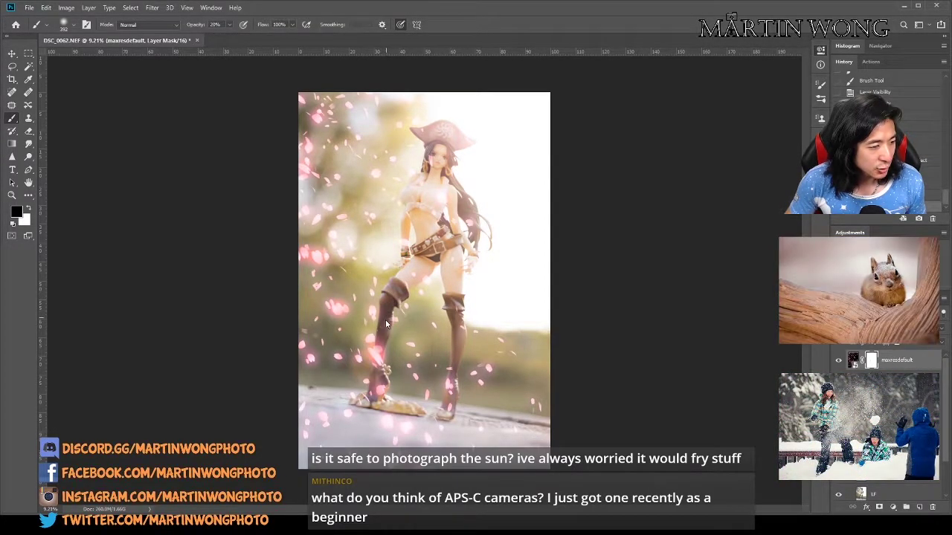
pyautogui.press('d')
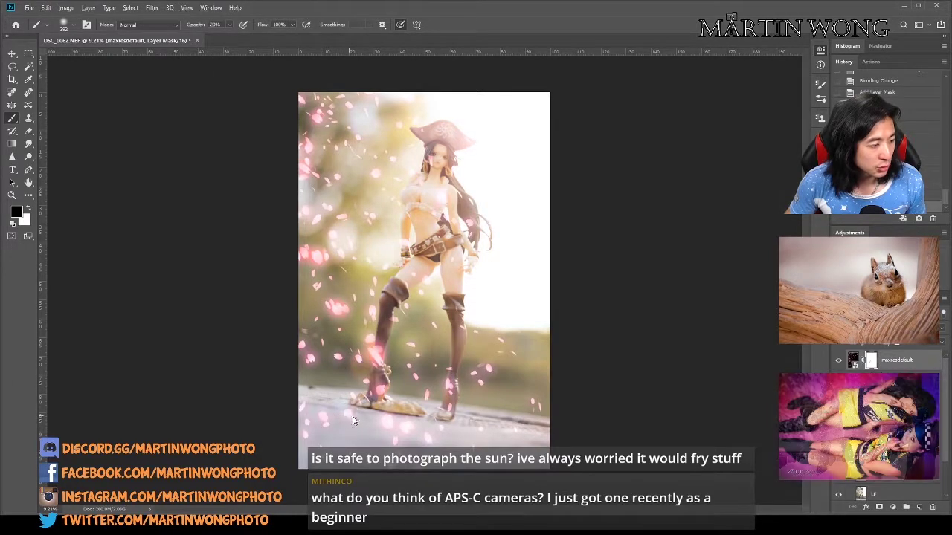
pyautogui.click(310, 427)
pyautogui.press('0')
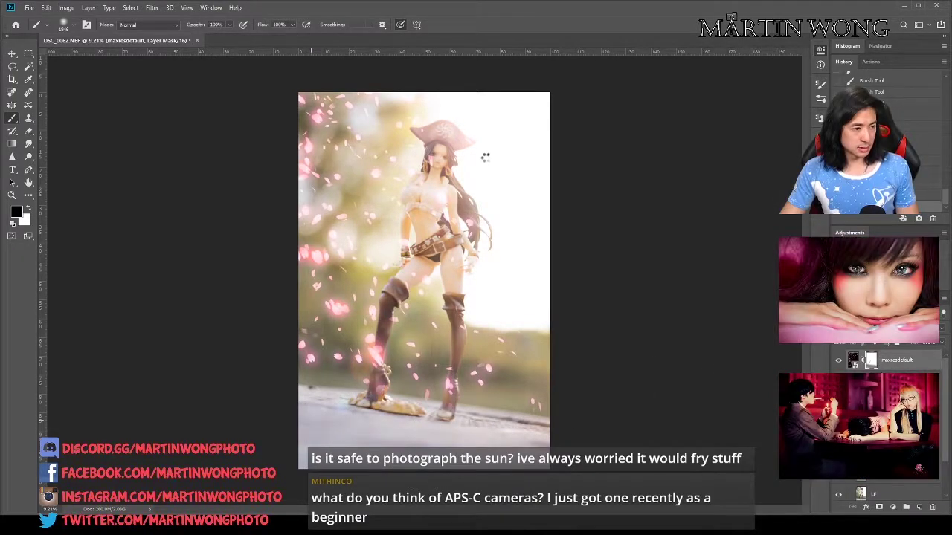
pyautogui.press('[')
pyautogui.press('[')
pyautogui.press('[')
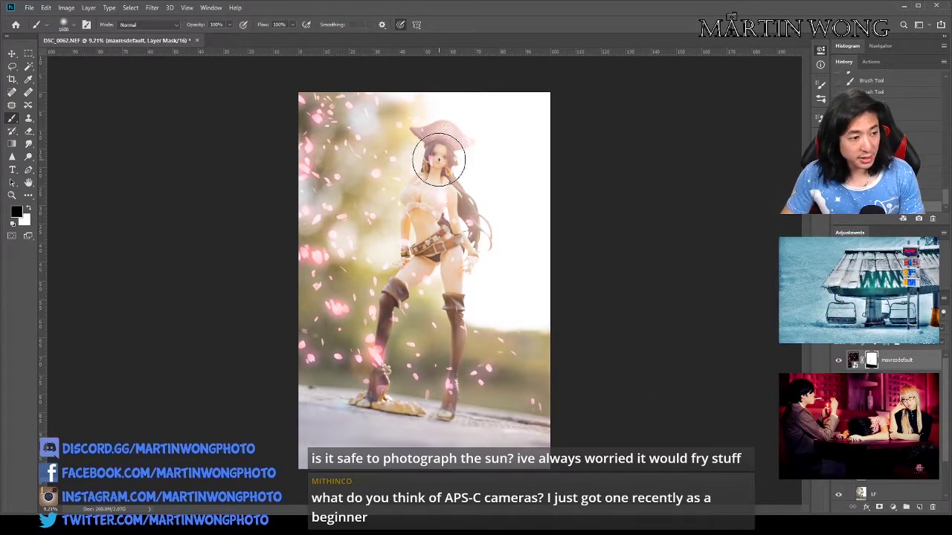
pyautogui.click(439, 159)
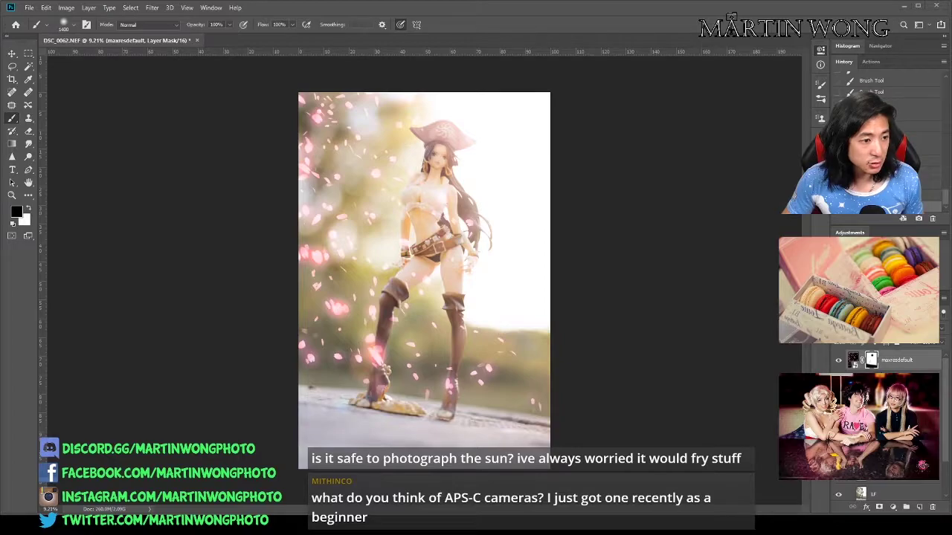
# Stretch and tilt the placed "images" particle picture along the sloping ground and change its blending to drop the black.
pyautogui.moveTo(571, 319); pyautogui.dragTo(571, 320)
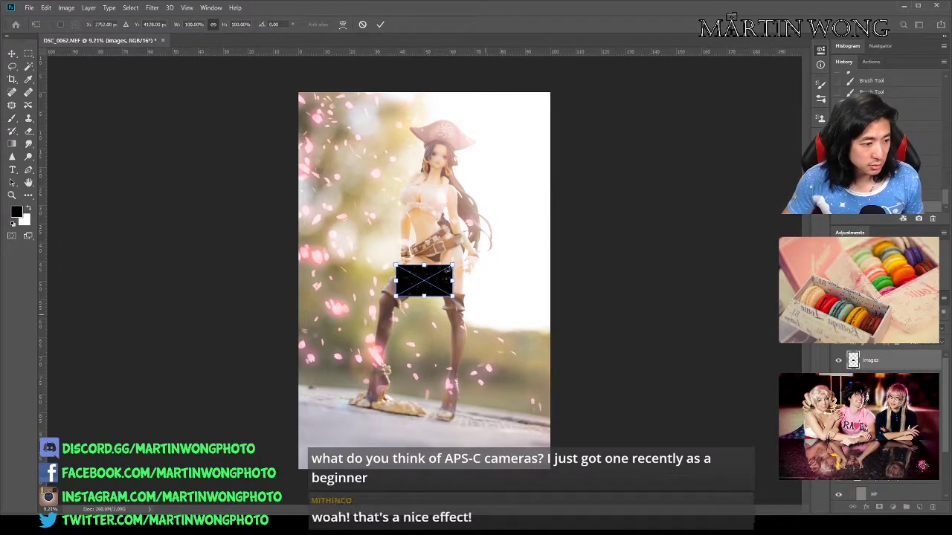
pyautogui.moveTo(452, 265); pyautogui.dragTo(565, 427)
pyautogui.moveTo(302, 429); pyautogui.dragTo(304, 365)
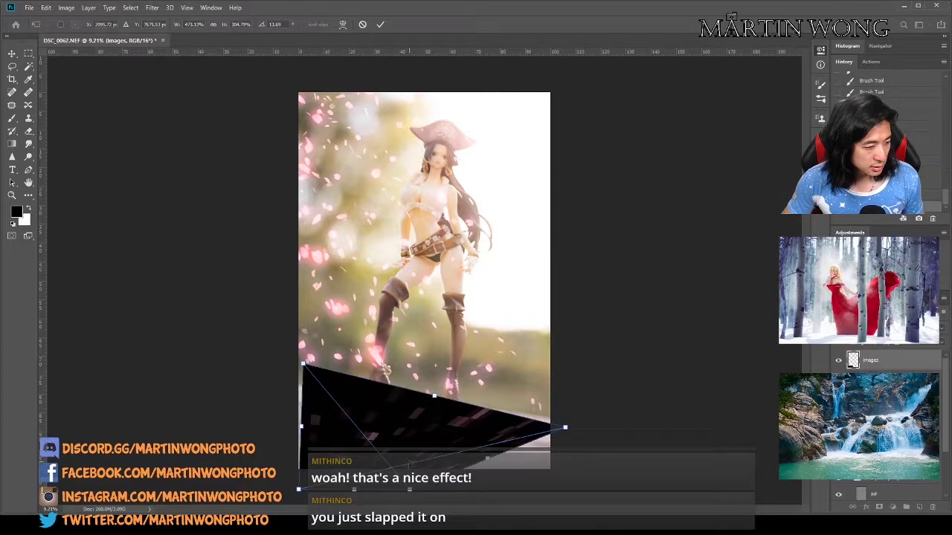
pyautogui.moveTo(409, 490); pyautogui.dragTo(542, 480)
pyautogui.press('Return')
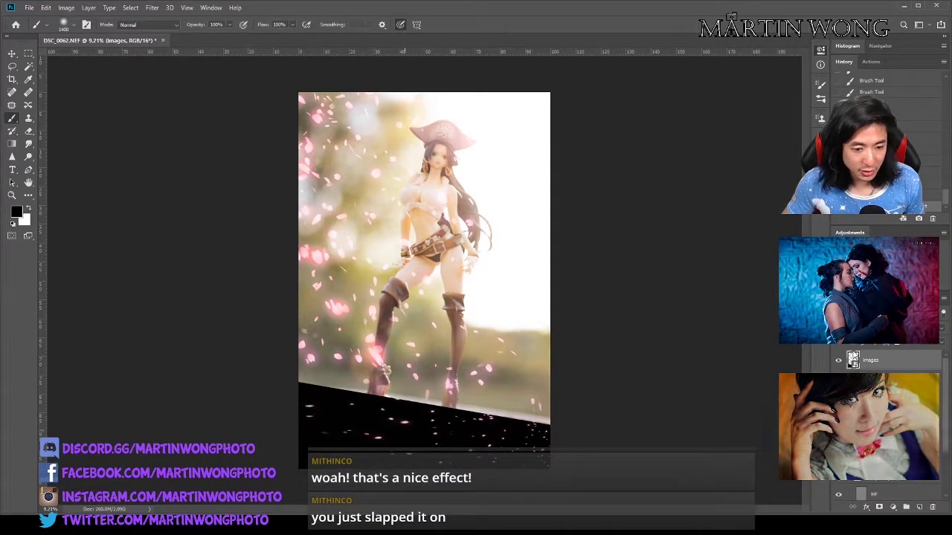
pyautogui.click(852, 353)
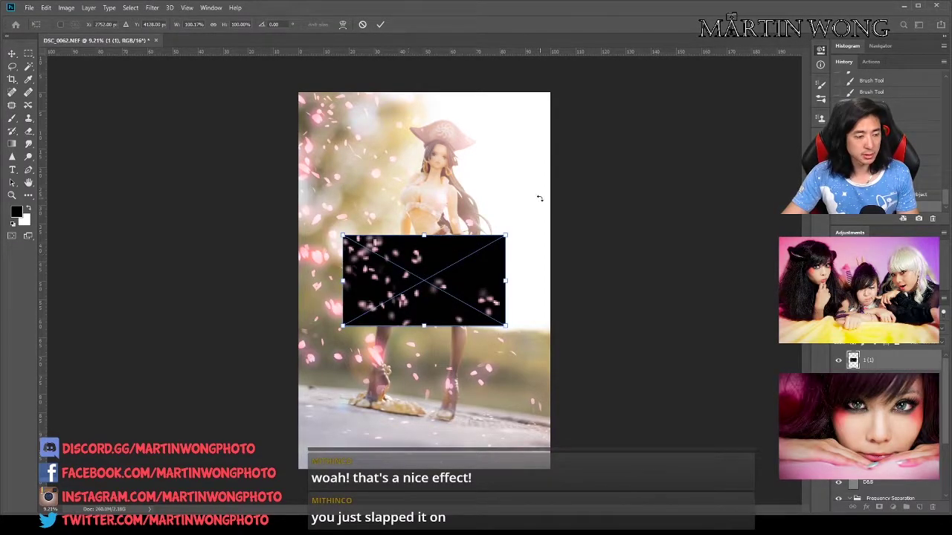
# Rotate the placed "1 (1)" petal image 90°, scale it to about 266% by 299% over the figure, and blend away its black.
pyautogui.moveTo(529, 228); pyautogui.dragTo(596, 505)
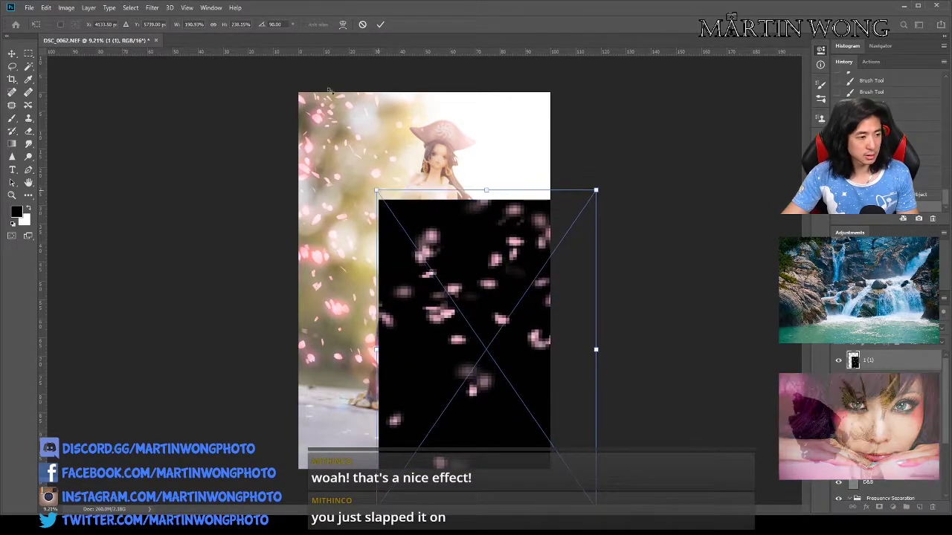
pyautogui.moveTo(330, 90); pyautogui.dragTo(321, 79)
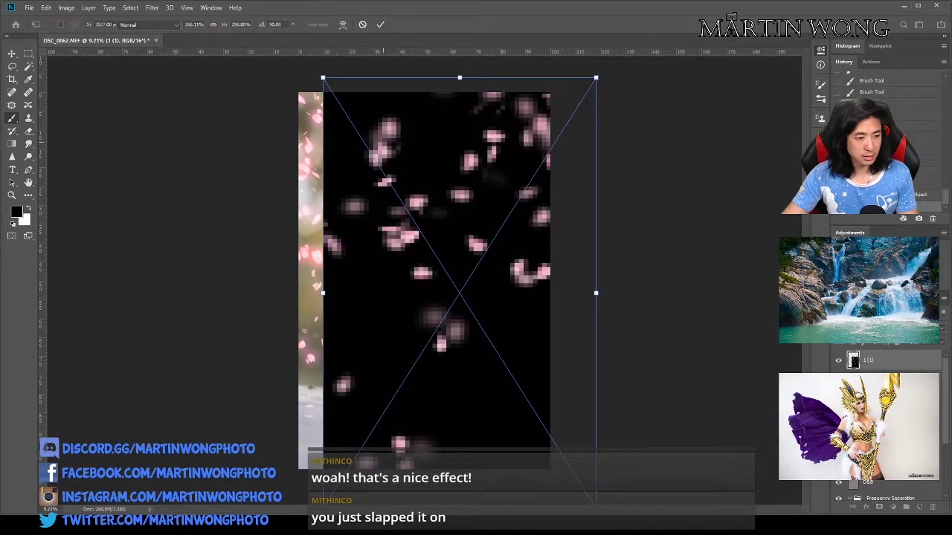
pyautogui.press('Return')
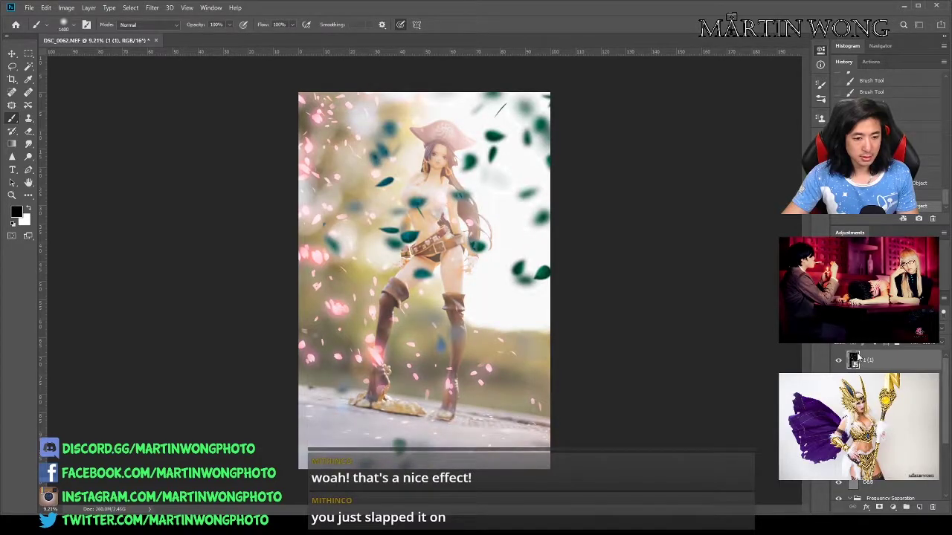
pyautogui.click(855, 261)
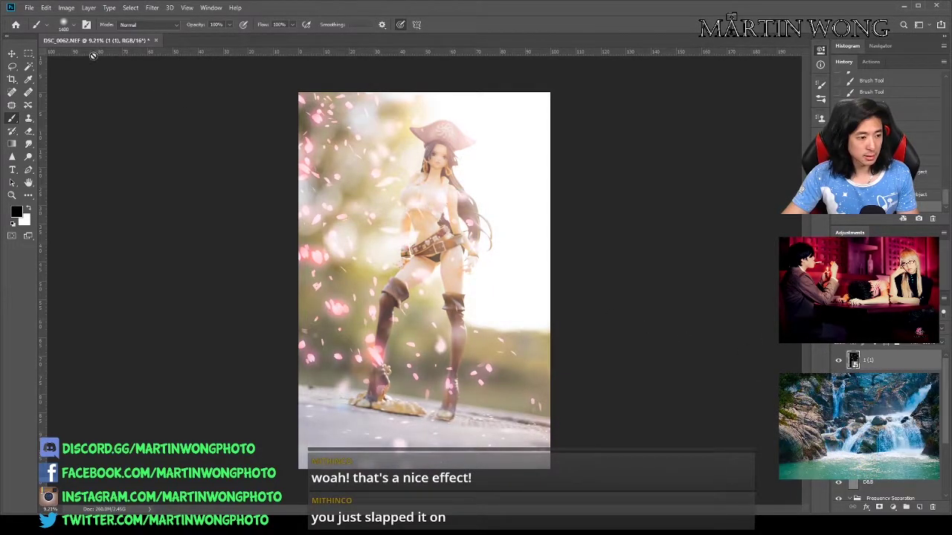
pyautogui.press('v')
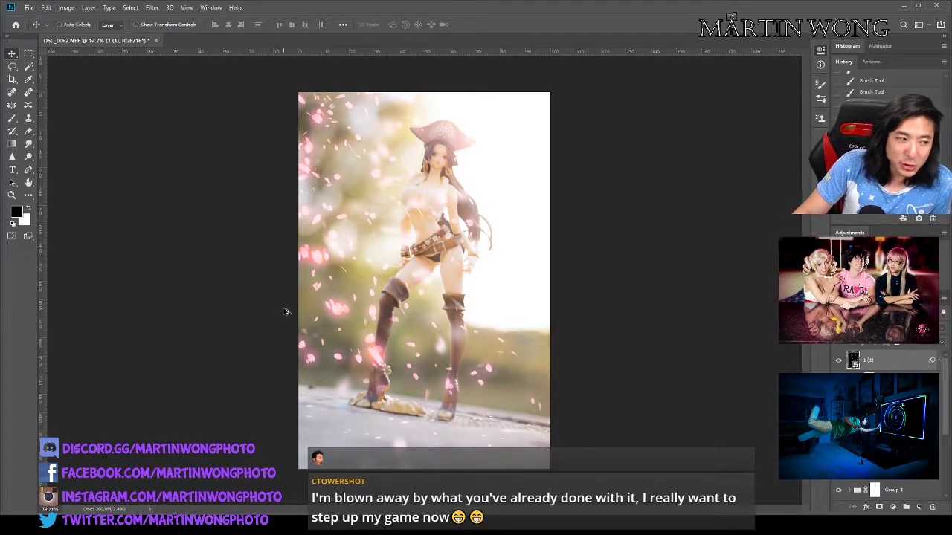
# Inspect the glowing petals beside the figure's legs up close and against the whole photo.
pyautogui.scroll(8, 327, 307)
pyautogui.scroll(-3, 416, 301)
pyautogui.scroll(6, 415, 305)
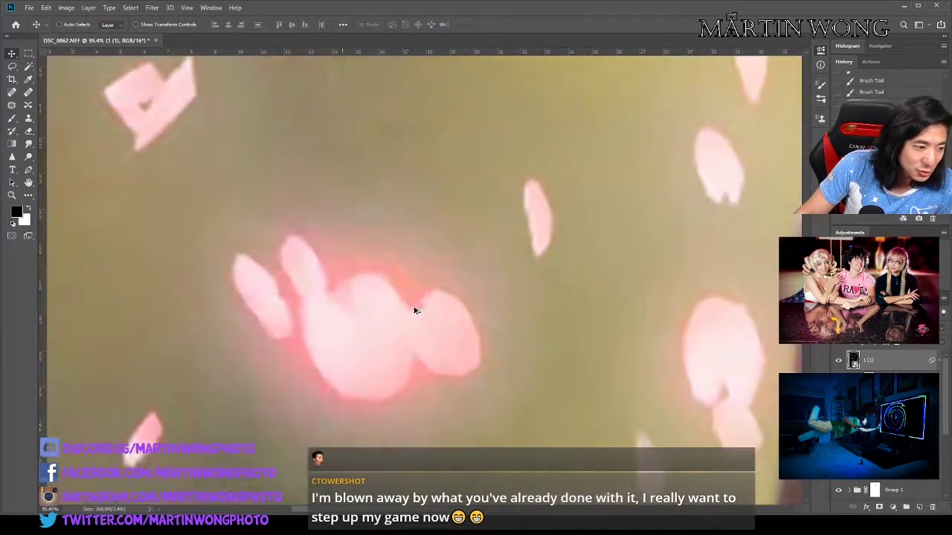
pyautogui.scroll(-5, 416, 311)
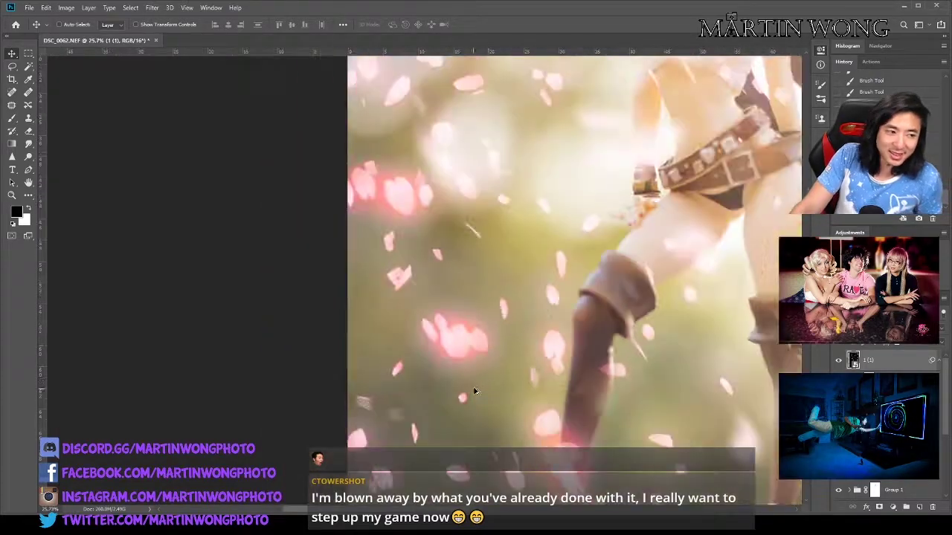
pyautogui.scroll(-3, 472, 393)
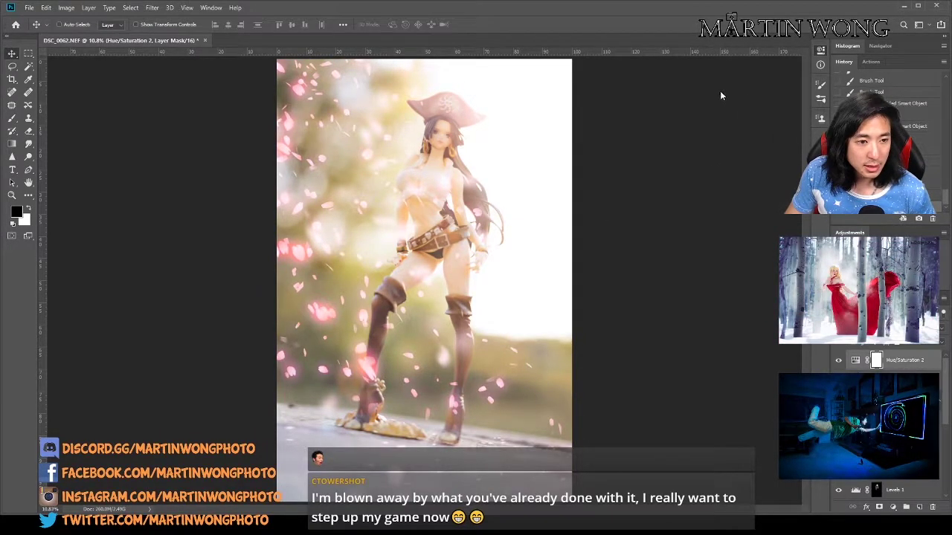
# Shift the yellow-green tones to pink with the Hue/Saturation 2 adjustment and mask the effect off the figure.
pyautogui.press('i')
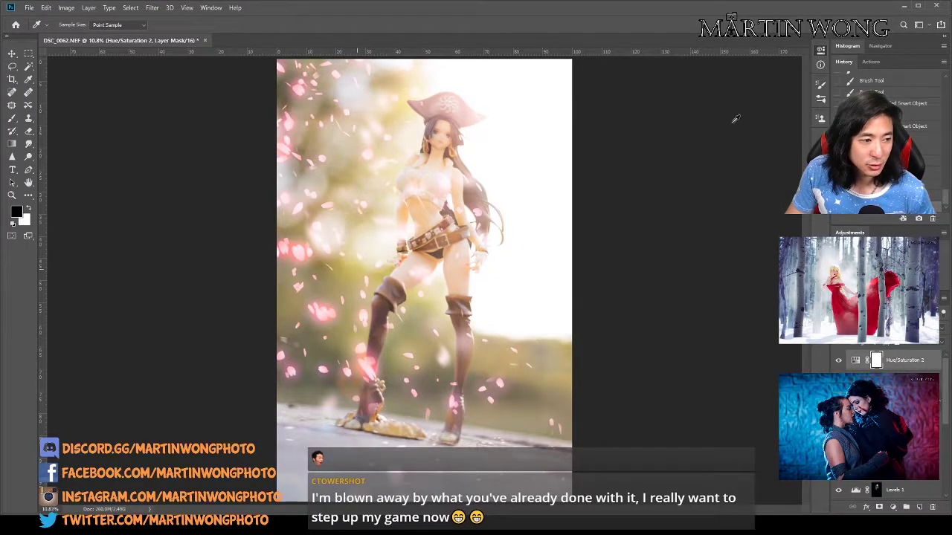
pyautogui.moveTo(739, 128)
pyautogui.mouseDown()
pyautogui.moveTo(778, 117)
pyautogui.moveTo(739, 117)
pyautogui.mouseUp()
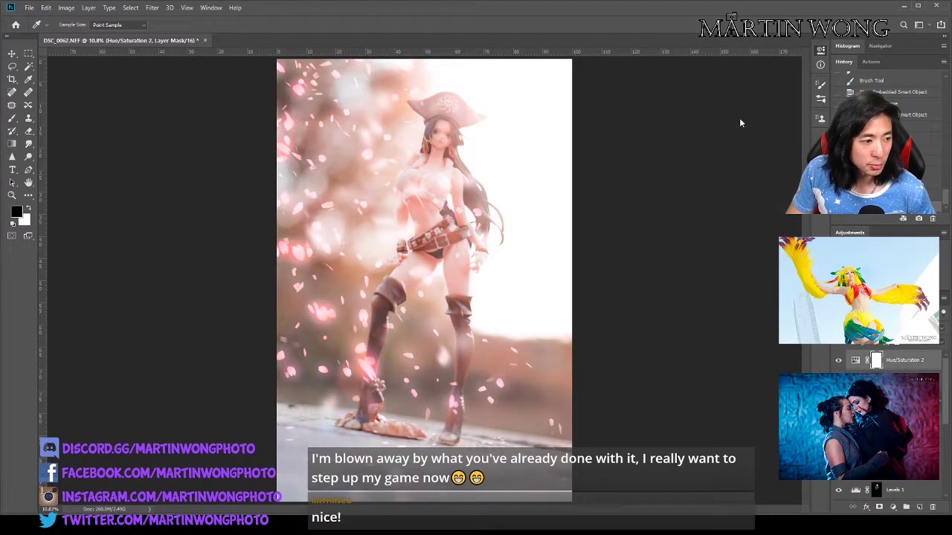
pyautogui.press('b')
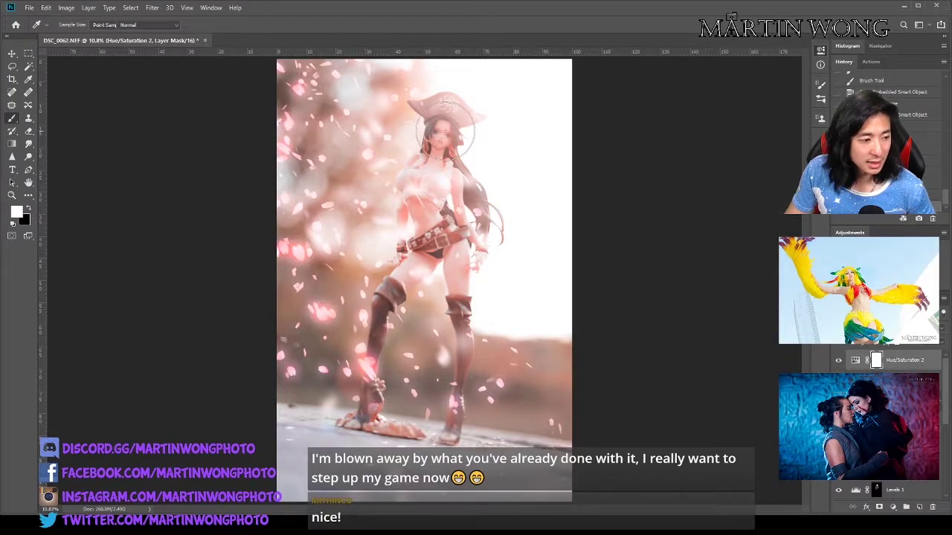
pyautogui.moveTo(448, 128); pyautogui.dragTo(433, 127)
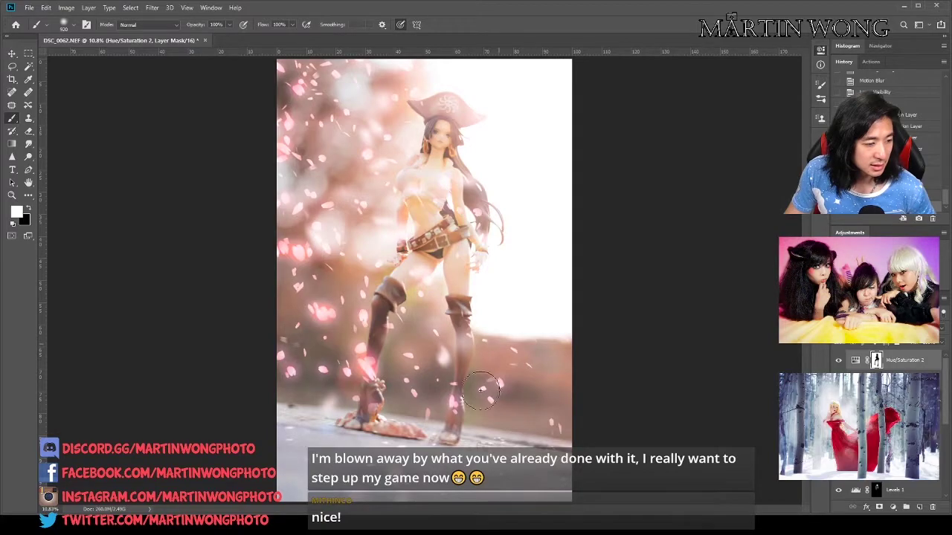
# Paint the pink tint back between the legs and beside the torso on the Hue/Saturation 2 mask, and compare before and after.
pyautogui.moveTo(418, 295)
pyautogui.mouseDown()
pyautogui.moveTo(399, 295)
pyautogui.moveTo(381, 396)
pyautogui.mouseUp()
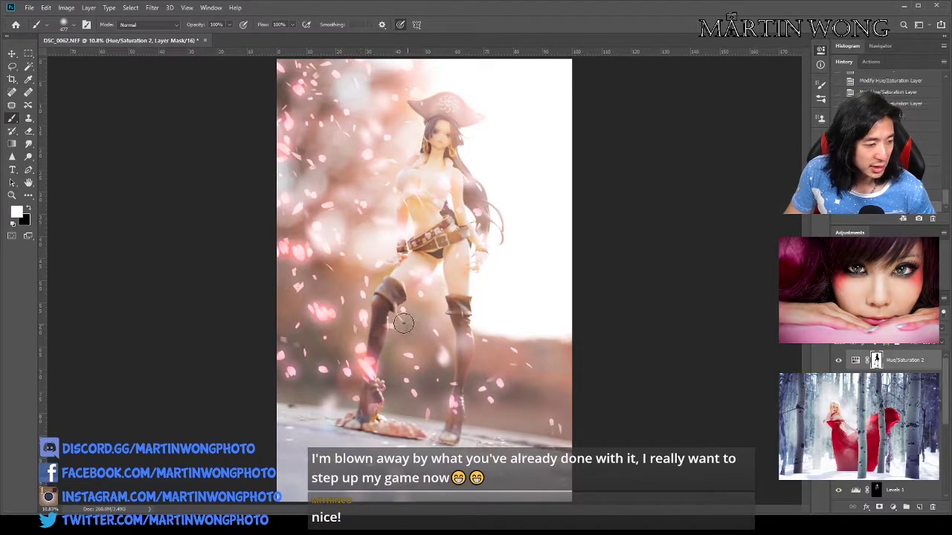
pyautogui.moveTo(368, 259)
pyautogui.mouseDown()
pyautogui.moveTo(380, 274)
pyautogui.moveTo(407, 201)
pyautogui.moveTo(405, 227)
pyautogui.mouseUp()
pyautogui.press('x')
pyautogui.press('x')
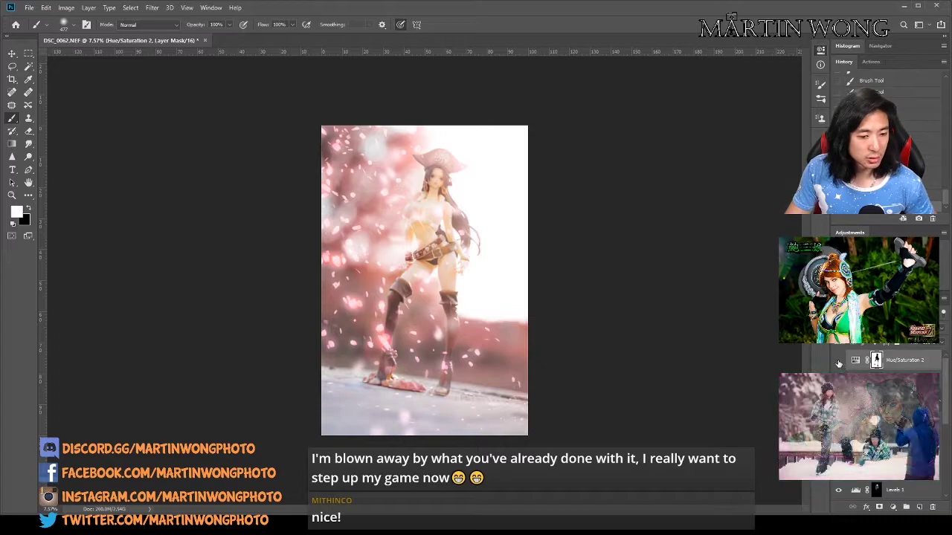
pyautogui.click(838, 360)
pyautogui.click(838, 362)
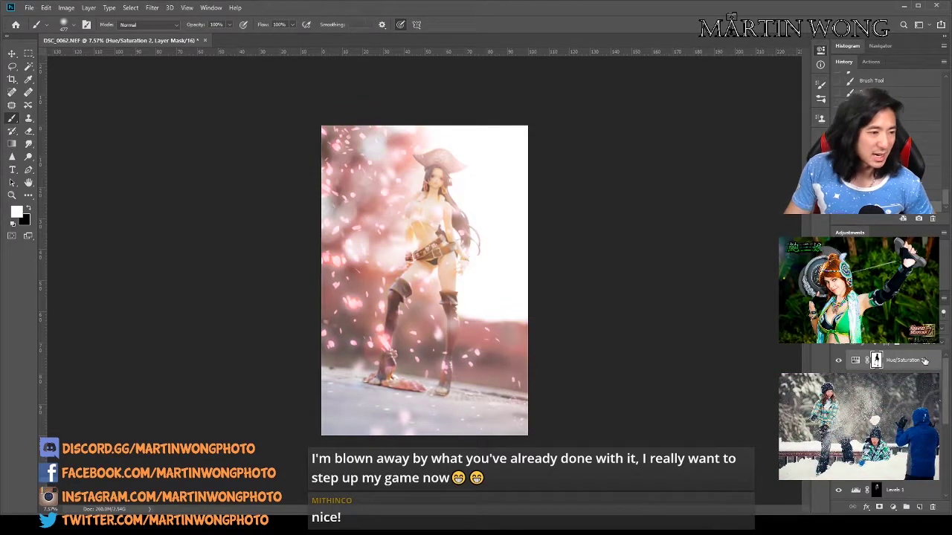
# Hide the Hue/Saturation 2 adjustment and add Selective Color and Color Balance adjustment layers to retune the photo's colours.
pyautogui.click(838, 362)
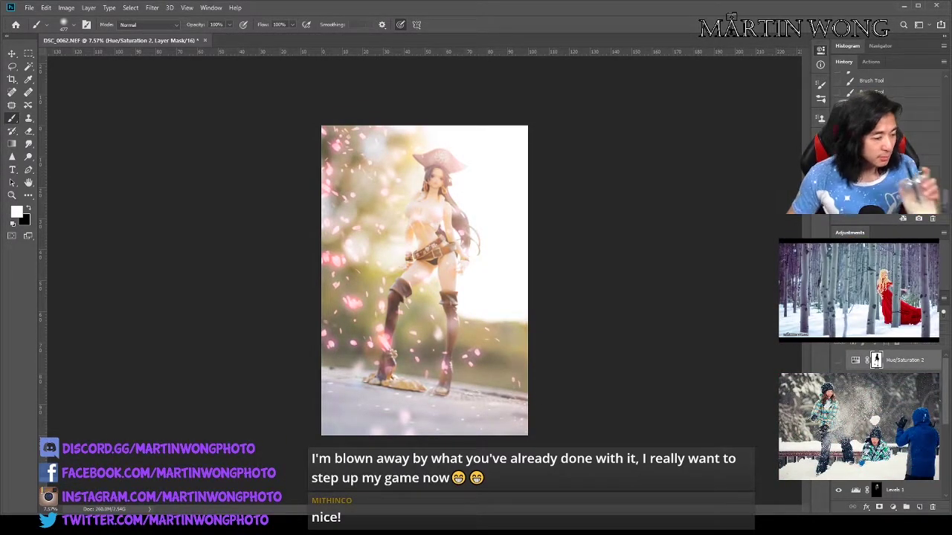
pyautogui.press('Delete')
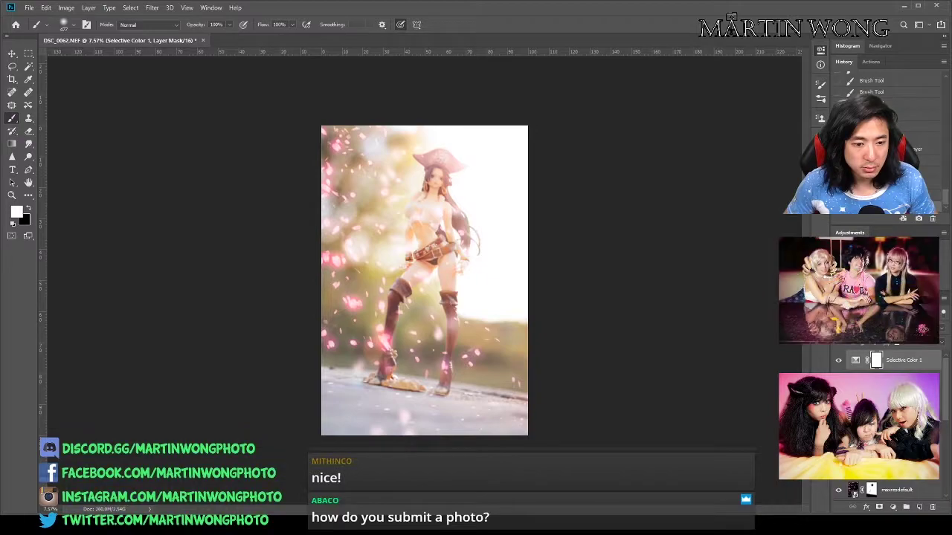
pyautogui.press('Delete')
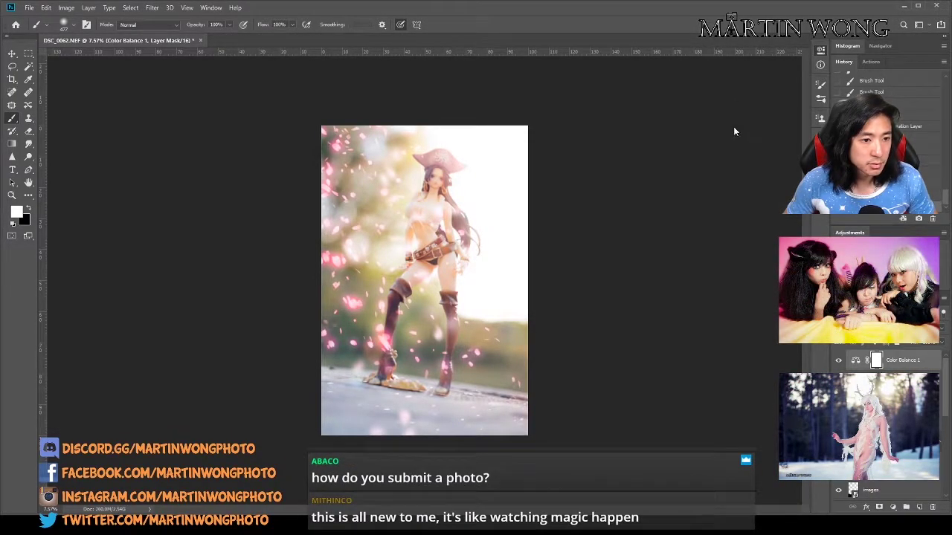
pyautogui.moveTo(731, 130); pyautogui.dragTo(737, 132)
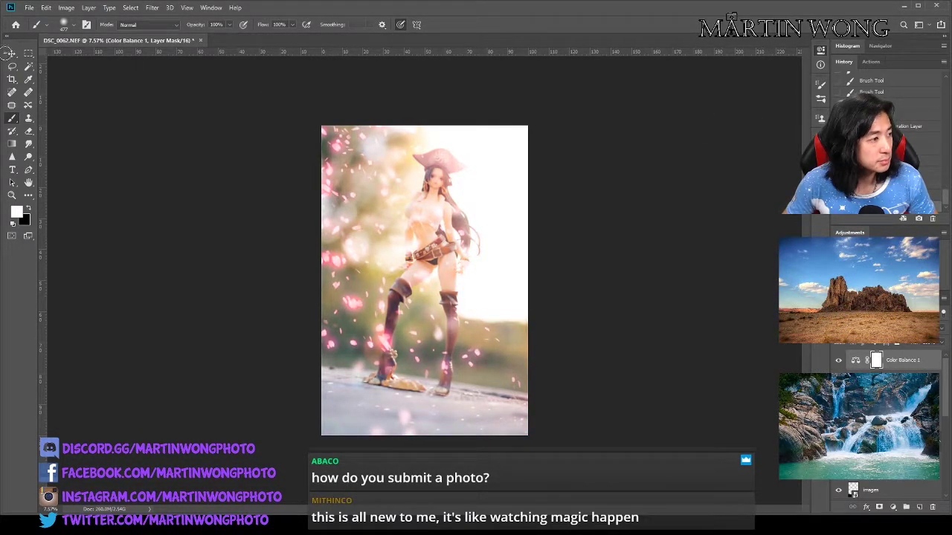
pyautogui.press('v')
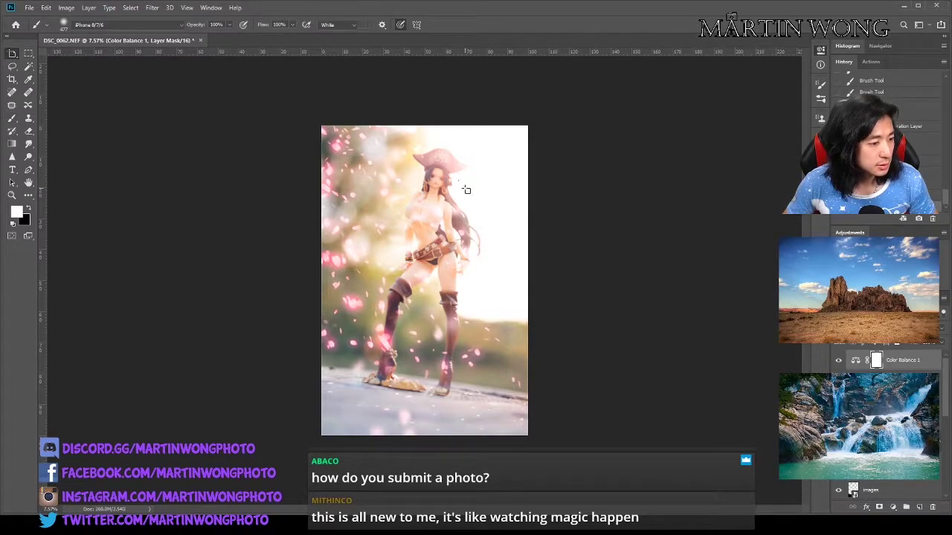
pyautogui.scroll(2, 465, 192)
pyautogui.scroll(-3, 465, 193)
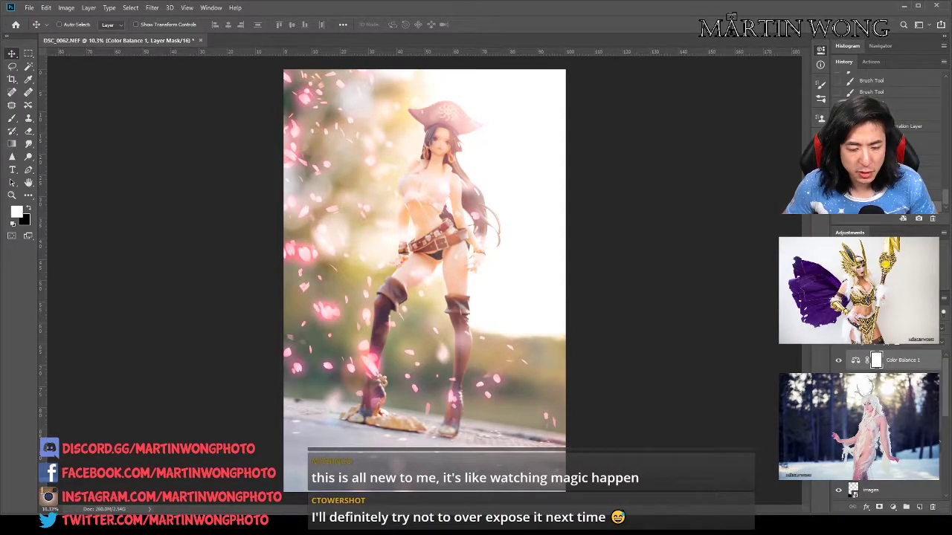
# Duplicate the Frequency Separation layer and run a filter on the copy.
pyautogui.moveTo(944, 387); pyautogui.dragTo(944, 475)
pyautogui.click(892, 451)
pyautogui.hotkey('ctrl', 'j')
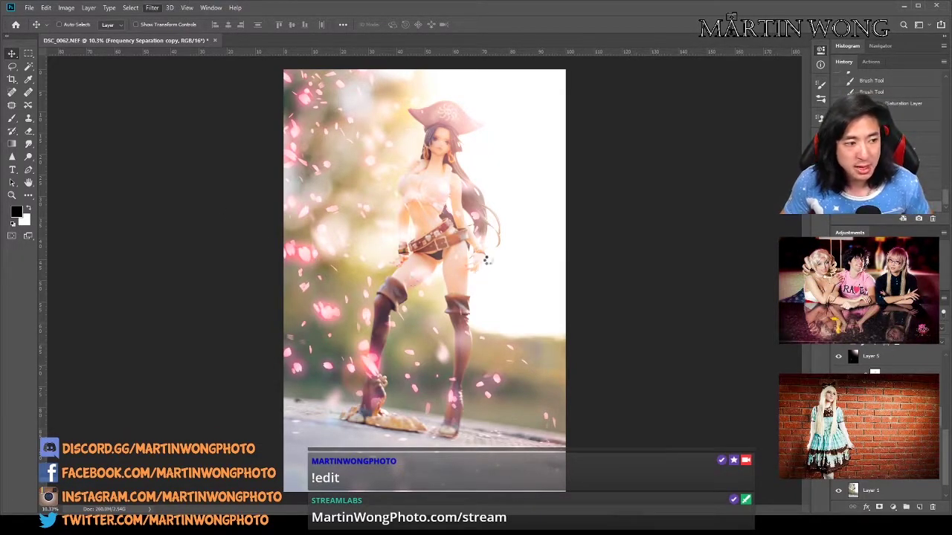
pyautogui.press('space')
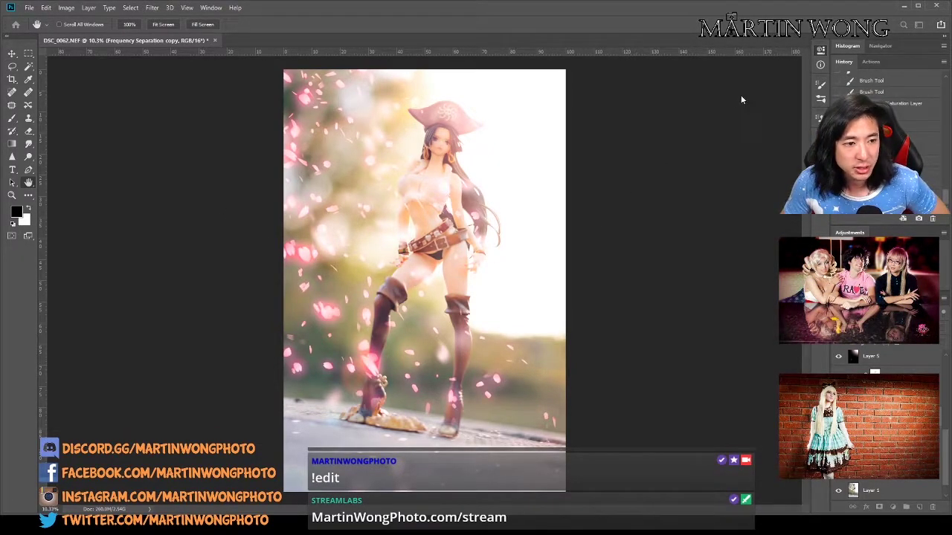
pyautogui.press('v')
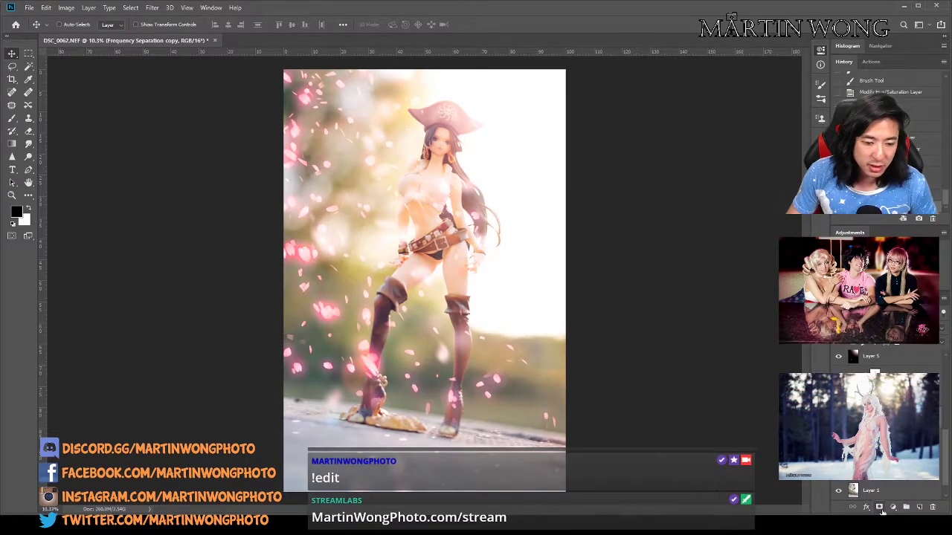
# Mask out the filtered Frequency Separation copy and paint it back in over the figure's eyes.
pyautogui.press('z')
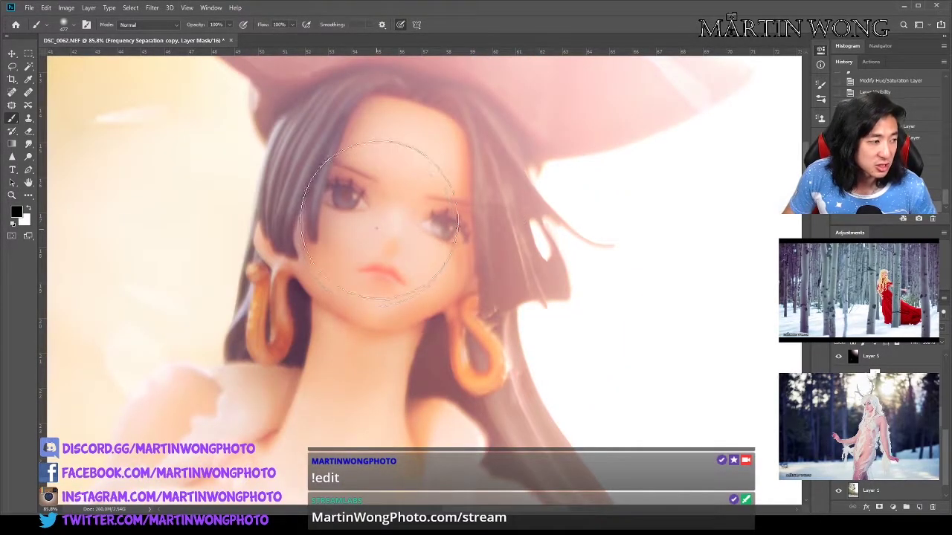
pyautogui.press('x')
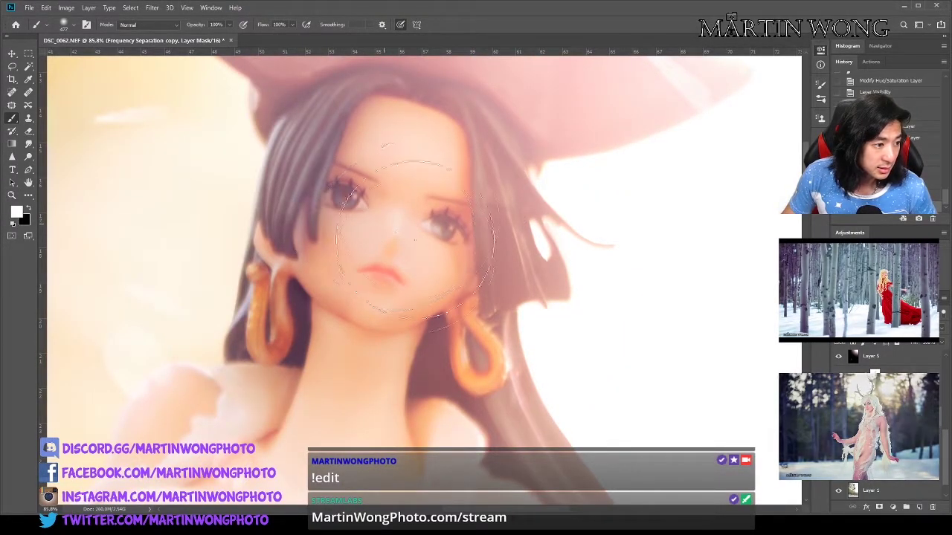
pyautogui.click(433, 236)
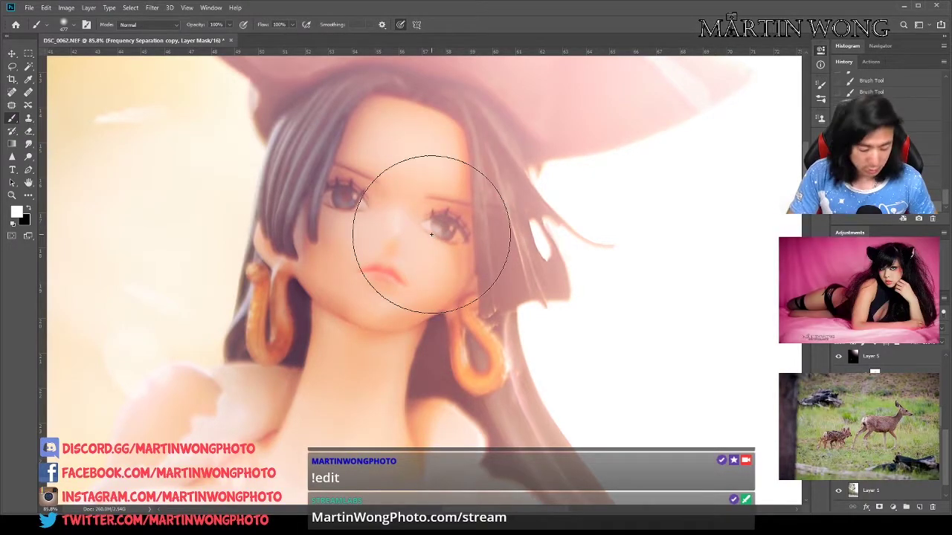
# Compare the whole edited photo with the original Background layer several times and save the document.
pyautogui.scroll(-6, 430, 234)
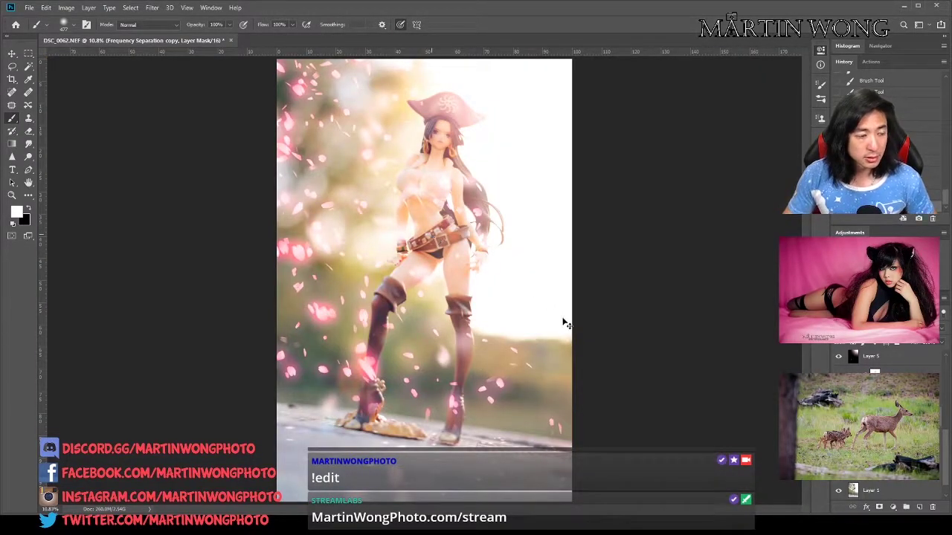
pyautogui.scroll(-3, 854, 439)
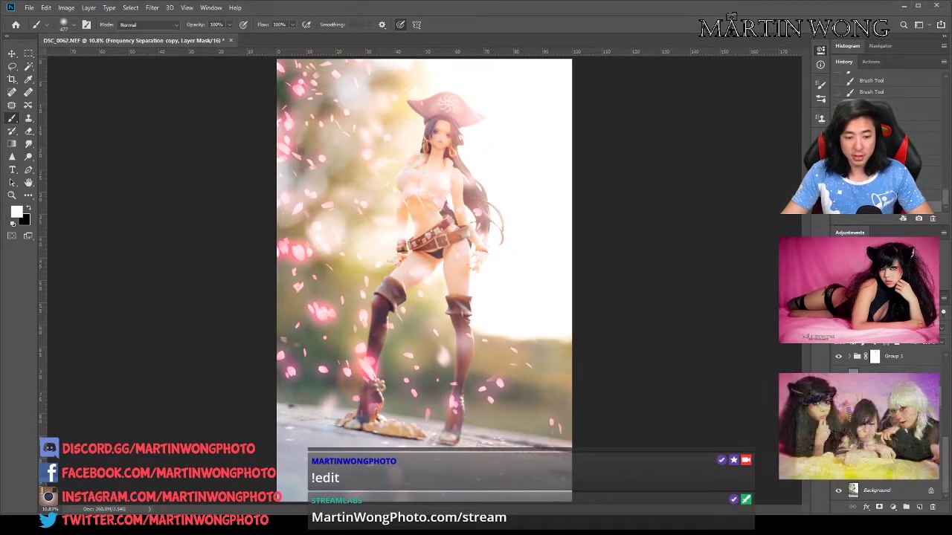
pyautogui.keyDown('alt'); pyautogui.click(838, 491); pyautogui.keyUp('alt')
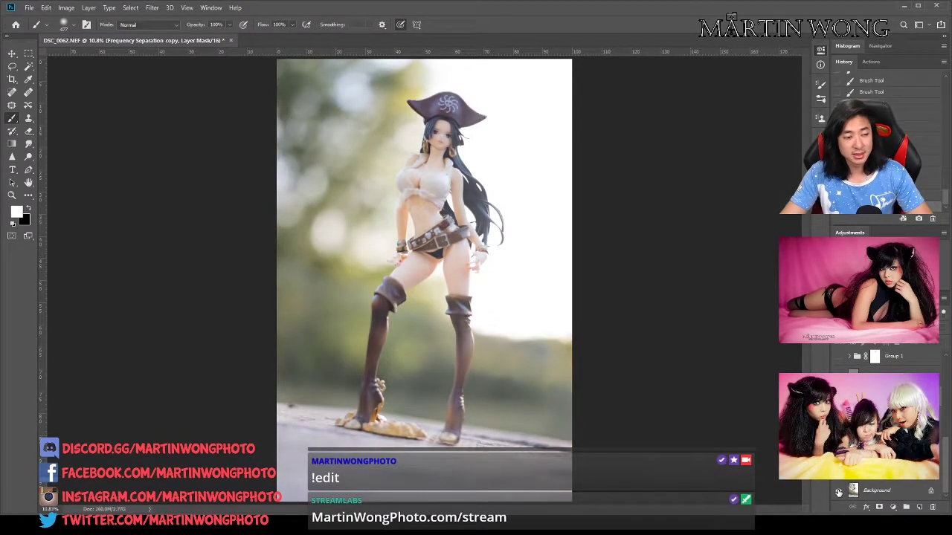
pyautogui.keyDown('alt'); pyautogui.click(838, 491); pyautogui.keyUp('alt')
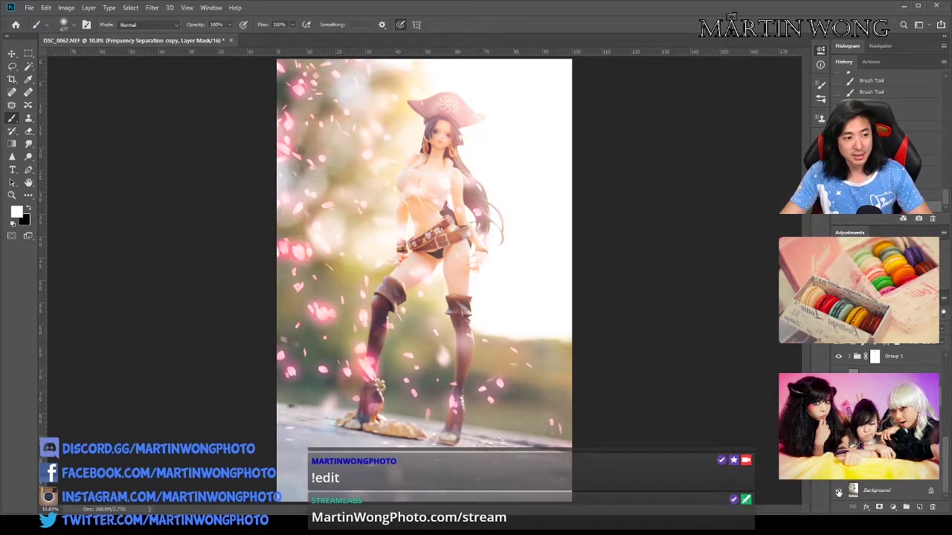
pyautogui.keyDown('alt'); pyautogui.click(837, 490); pyautogui.keyUp('alt')
pyautogui.keyDown('alt'); pyautogui.click(838, 491); pyautogui.keyUp('alt')
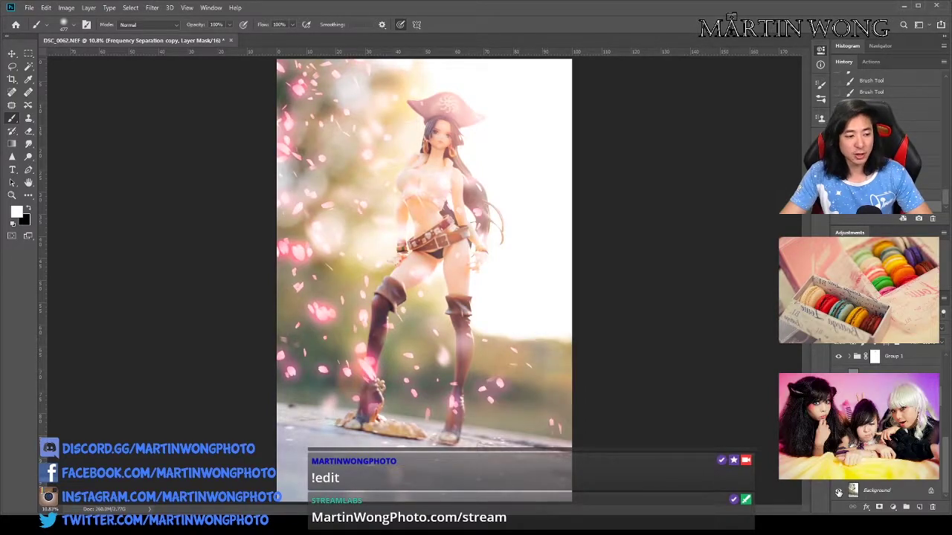
pyautogui.keyDown('alt'); pyautogui.click(838, 490); pyautogui.keyUp('alt')
pyautogui.keyDown('alt'); pyautogui.click(838, 491); pyautogui.keyUp('alt')
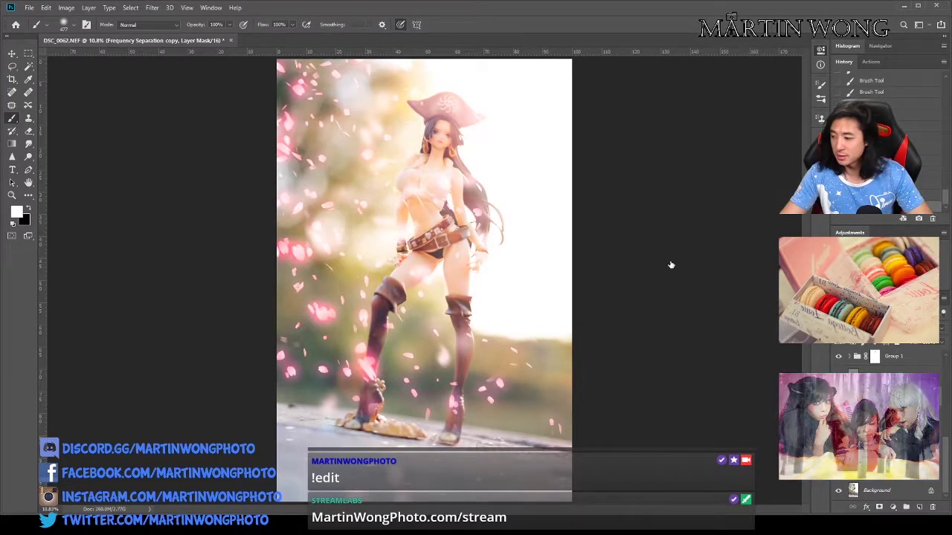
pyautogui.hotkey('ctrl', 's')
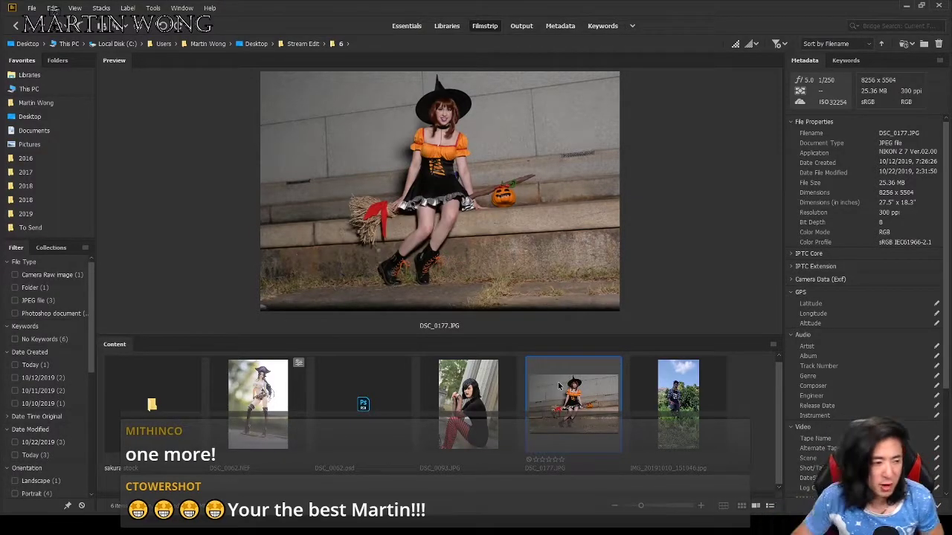
# Switch to Bridge and open the purple-lit guitarist photo IMG_5123.CR2 in Camera Raw.
pyautogui.doubleClick(559, 385)
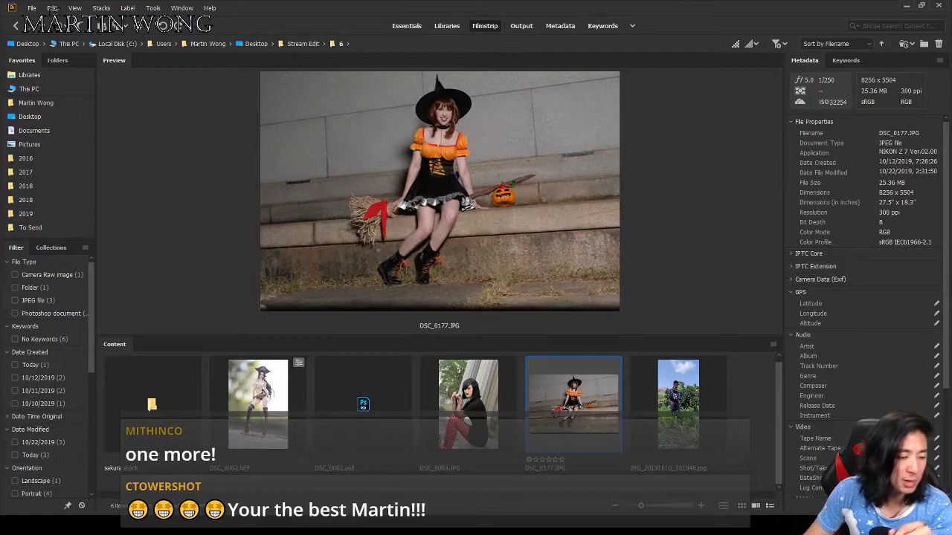
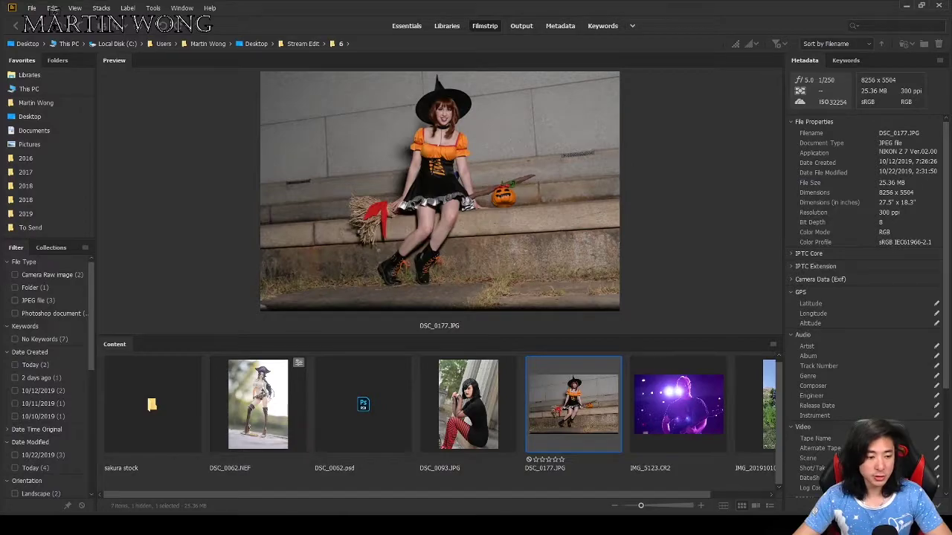
pyautogui.click(697, 437)
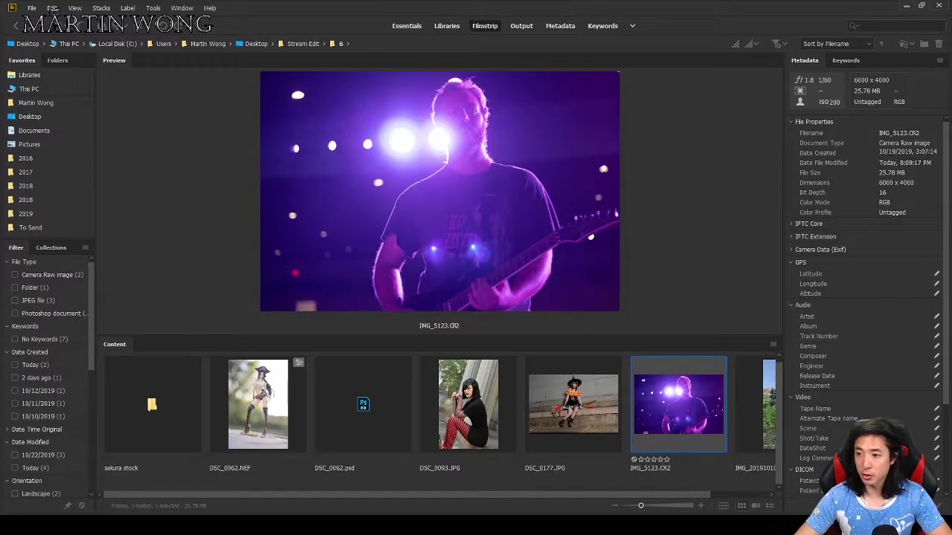
pyautogui.hotkey('alt', 'Tab')
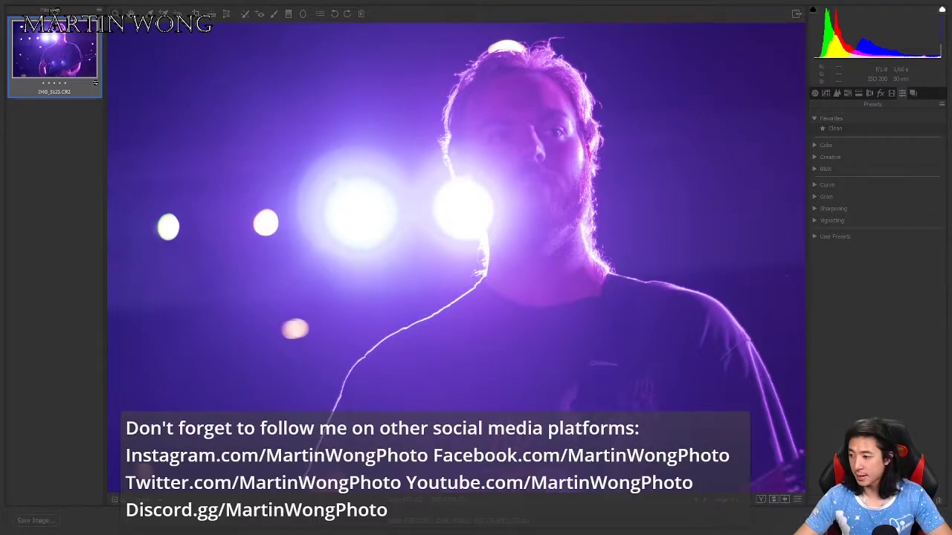
# Reduce the magenta cast by setting the tint to -150, and check the shirt lettering up close.
pyautogui.moveTo(855, 189); pyautogui.dragTo(782, 191)
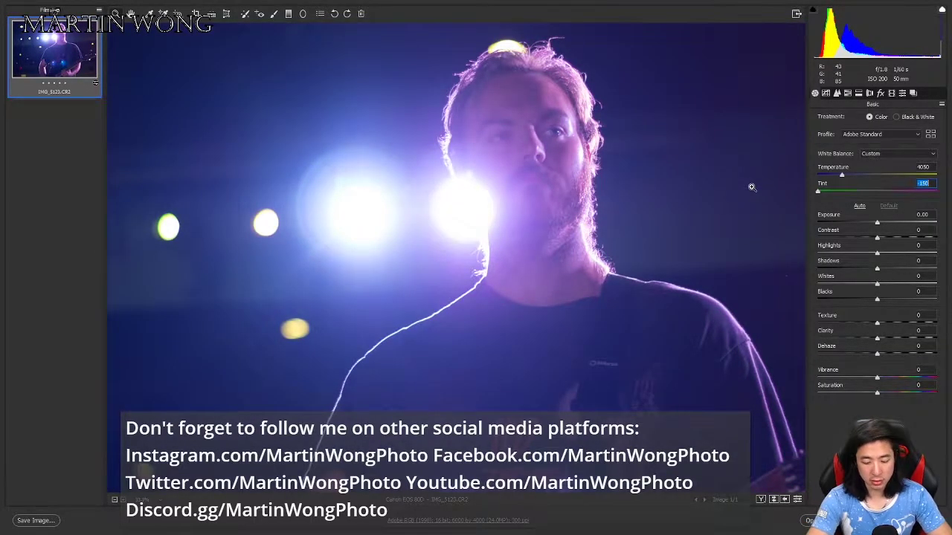
pyautogui.hotkey('ctrl', '0')
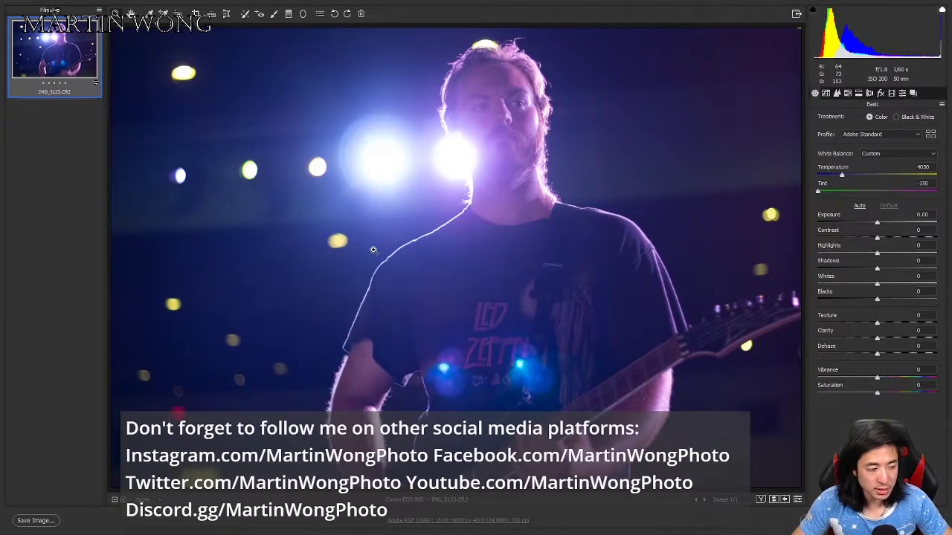
pyautogui.moveTo(582, 368); pyautogui.dragTo(640, 413)
pyautogui.moveTo(376, 161); pyautogui.dragTo(433, 300)
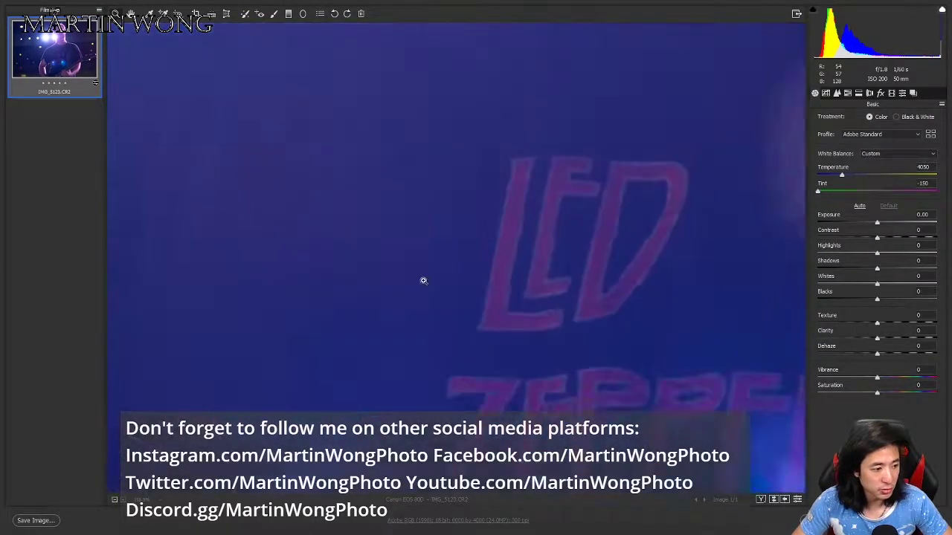
pyautogui.hotkey('ctrl', '0')
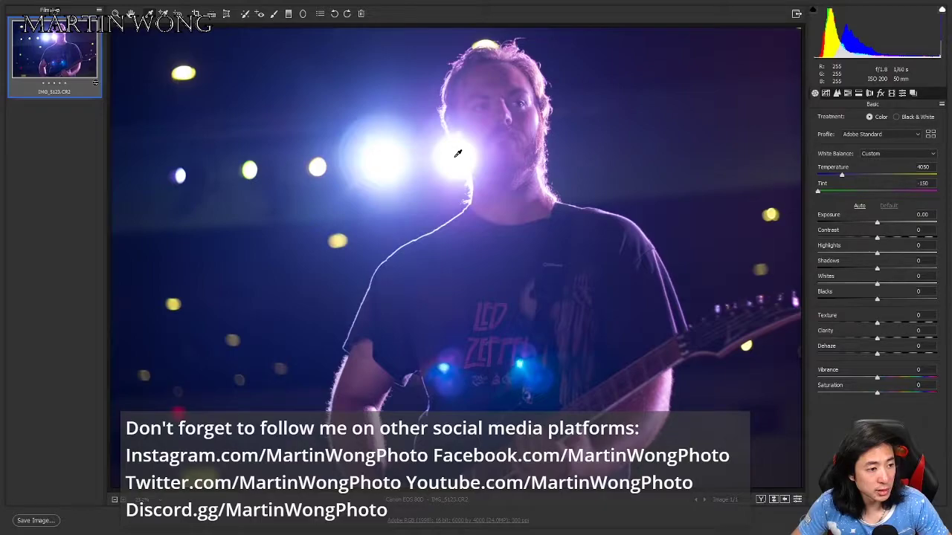
# Sample the white balance from the stage light, fine-tune the temperature, and open the photo in Photoshop.
pyautogui.click(465, 166)
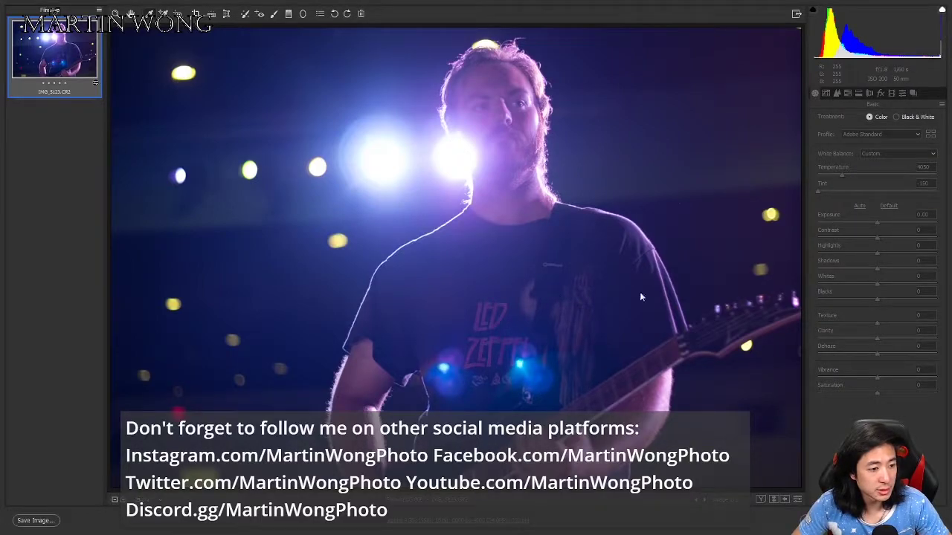
pyautogui.moveTo(857, 175); pyautogui.dragTo(836, 181)
pyautogui.press('Return')
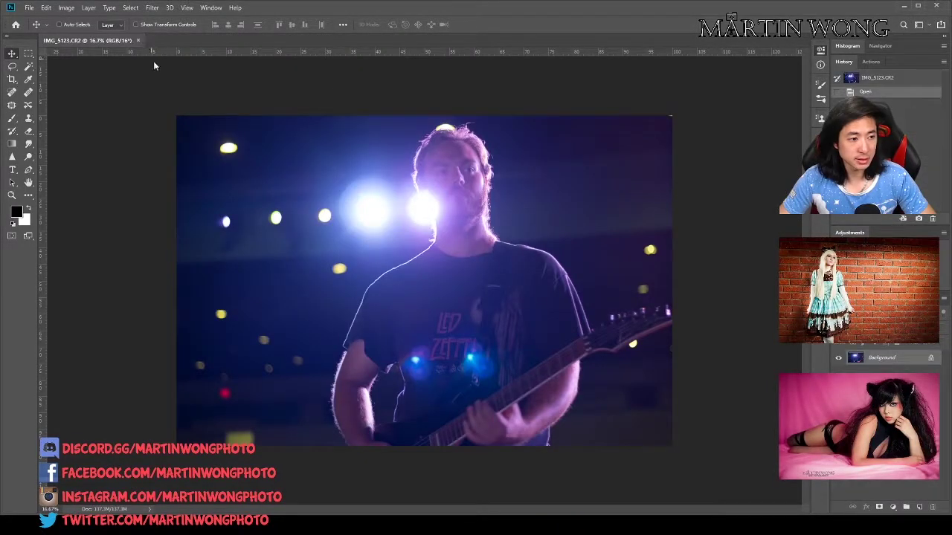
# Inspect the guitarist's face and the light flare beside it, and add a D&B layer for dodging and burning.
pyautogui.scroll(4, 476, 190)
pyautogui.scroll(3, 484, 189)
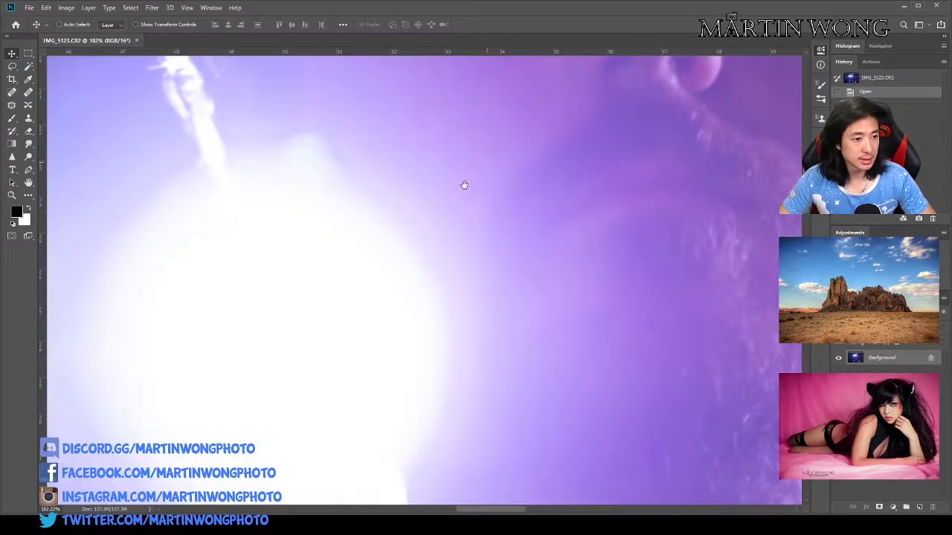
pyautogui.moveTo(482, 167); pyautogui.dragTo(280, 395)
pyautogui.scroll(-2, 461, 308)
pyautogui.scroll(-4, 462, 308)
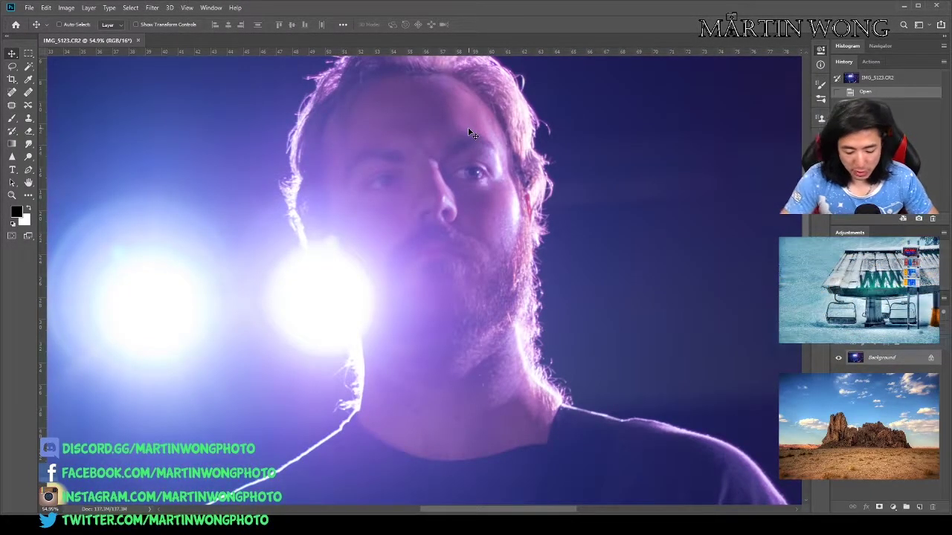
pyautogui.press('F2')
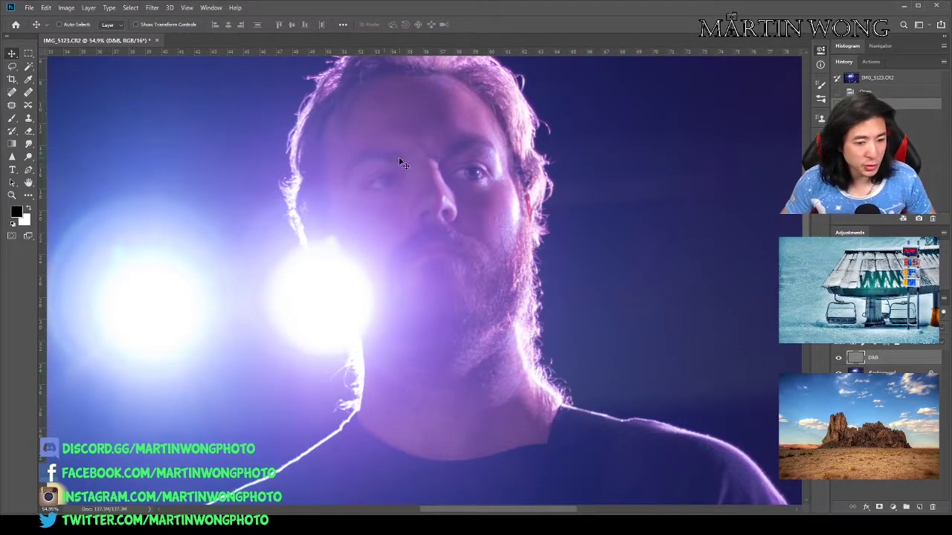
# Dodge and burn both of the guitarist's eyes and the surrounding brow shadows on the D&B layer, using midtones at 10% exposure.
pyautogui.press('o')
pyautogui.scroll(5, 398, 148)
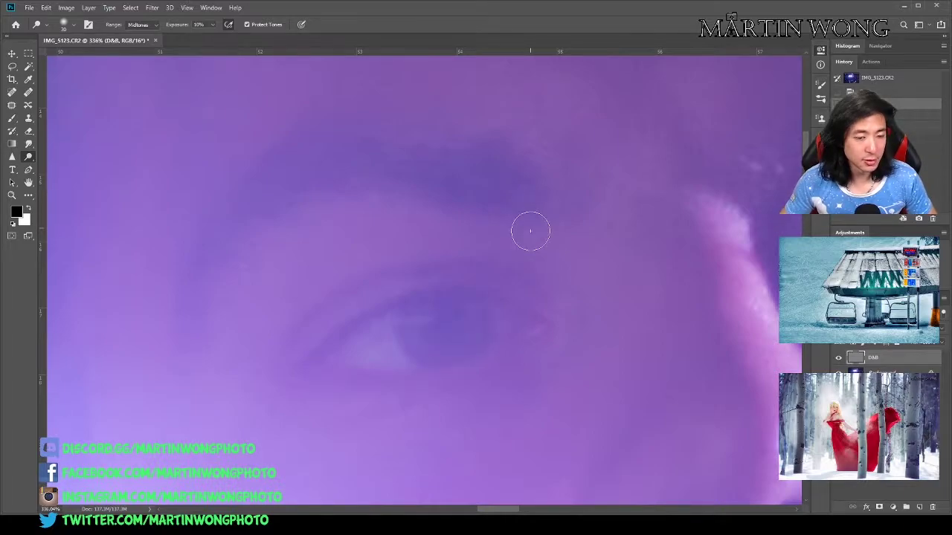
pyautogui.moveTo(427, 344); pyautogui.dragTo(410, 339)
pyautogui.moveTo(359, 293); pyautogui.dragTo(405, 293)
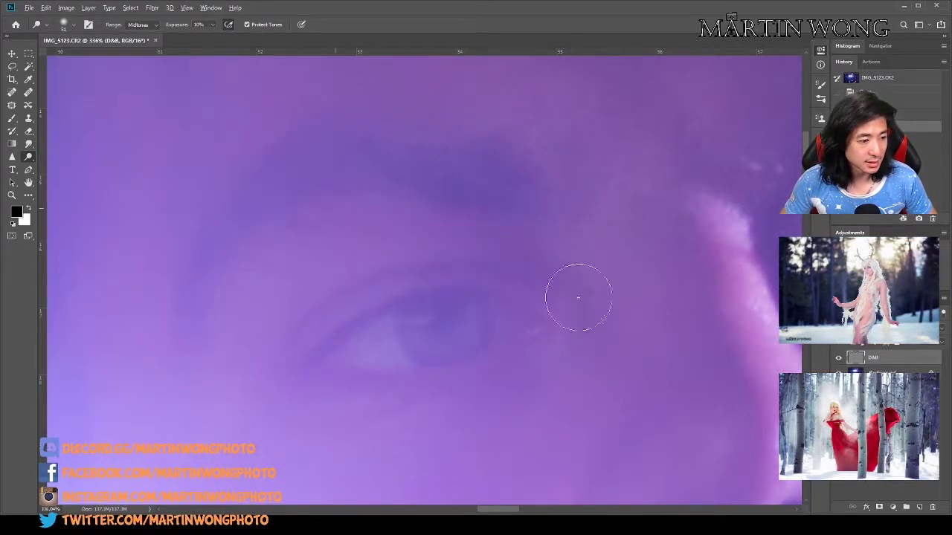
pyautogui.moveTo(648, 315); pyautogui.dragTo(217, 374)
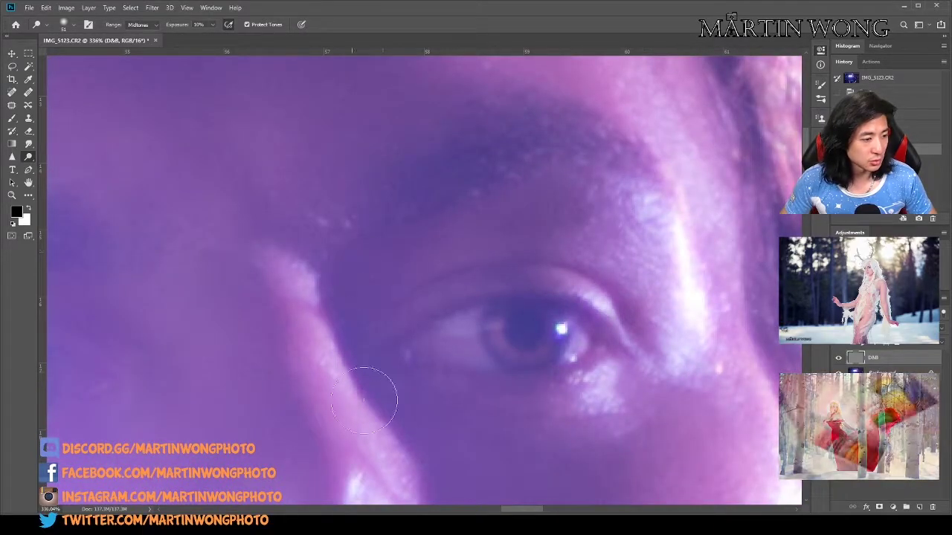
pyautogui.scroll(-5, 535, 317)
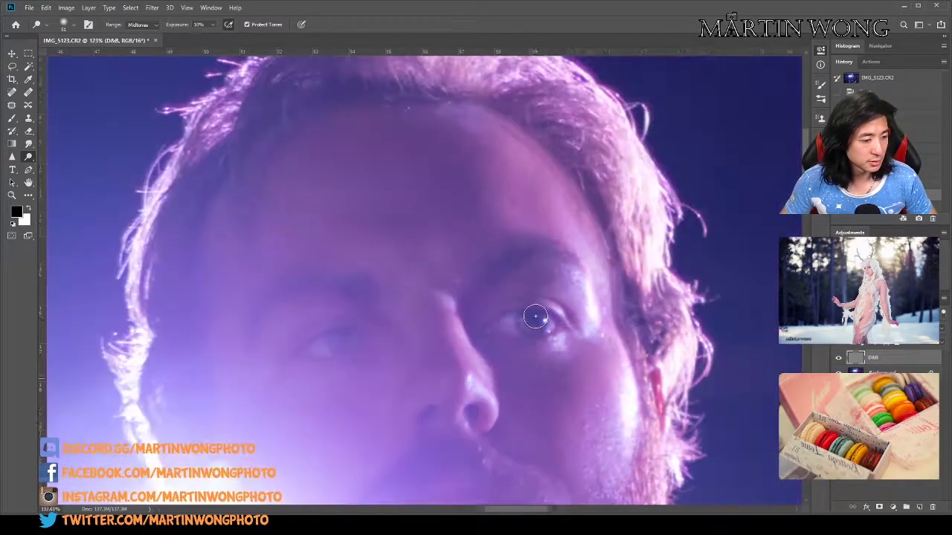
# Shape the light on the guitarist's forehead and hairline with larger dodge and burn strokes on the D&B layer.
pyautogui.scroll(-2, 535, 316)
pyautogui.moveTo(449, 259)
pyautogui.mouseDown()
pyautogui.moveTo(461, 206)
pyautogui.moveTo(455, 233)
pyautogui.moveTo(432, 217)
pyautogui.moveTo(455, 214)
pyautogui.mouseUp()
pyautogui.moveTo(547, 193); pyautogui.dragTo(528, 192)
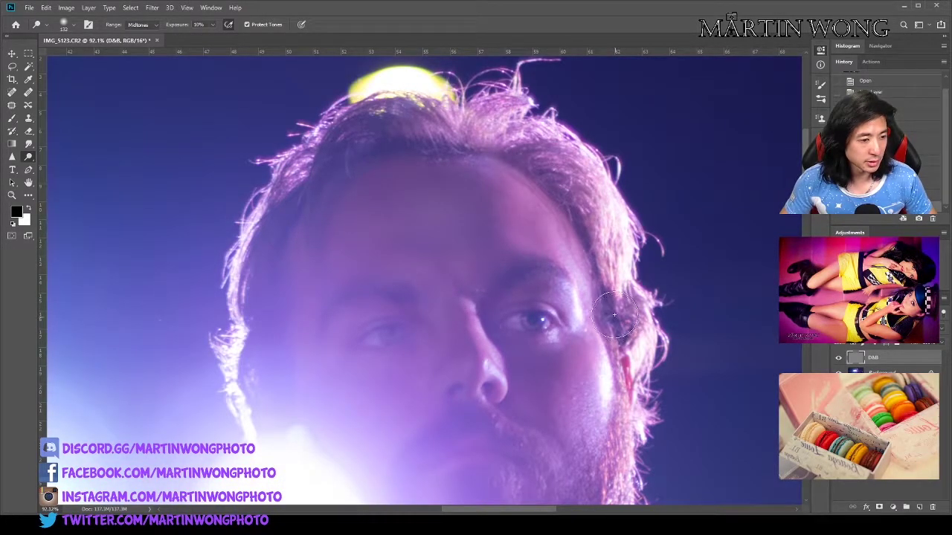
pyautogui.moveTo(476, 167)
pyautogui.mouseDown()
pyautogui.moveTo(382, 159)
pyautogui.moveTo(299, 254)
pyautogui.mouseUp()
# Dodge and burn the guitarist's lower face and beard with a smaller brush, and check the result on the whole photo.
pyautogui.moveTo(278, 342)
pyautogui.mouseDown()
pyautogui.moveTo(291, 219)
pyautogui.moveTo(320, 121)
pyautogui.mouseUp()
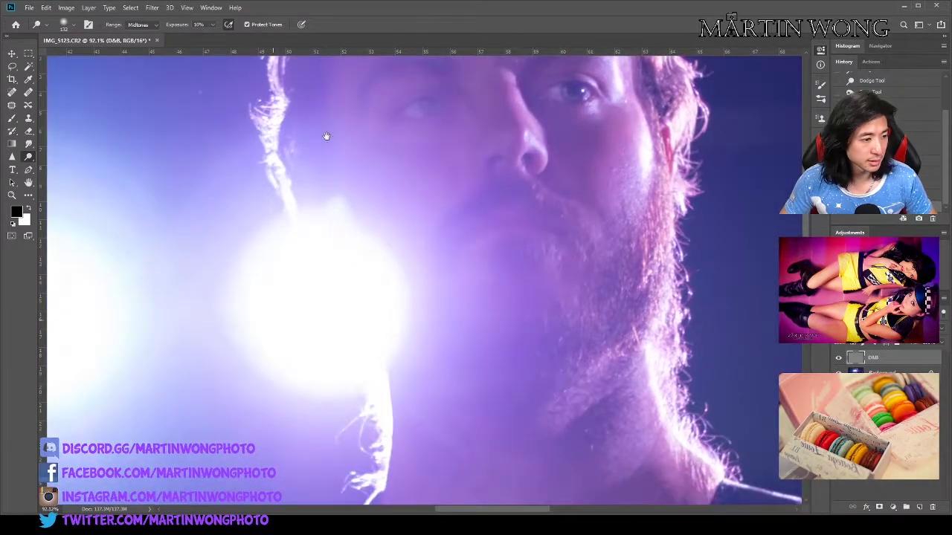
pyautogui.moveTo(649, 323); pyautogui.dragTo(649, 355)
pyautogui.press('[')
pyautogui.press('[')
pyautogui.press('[')
pyautogui.press('[')
pyautogui.press('[')
pyautogui.press('[')
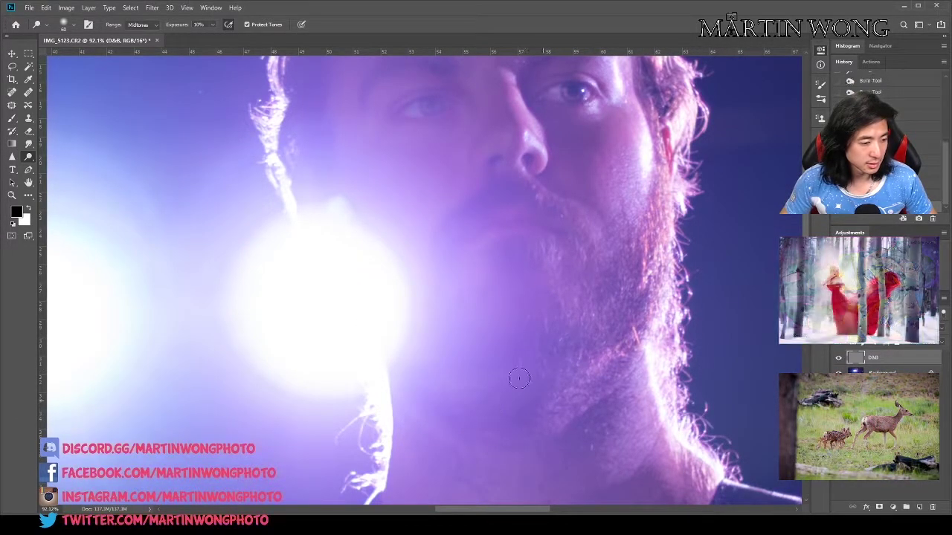
pyautogui.scroll(-5, 521, 362)
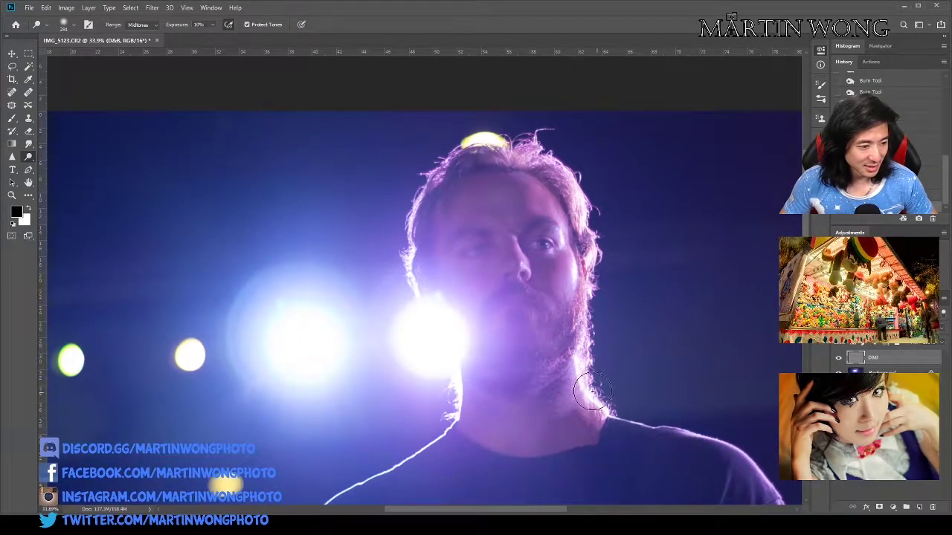
pyautogui.hotkey('ctrl', '0')
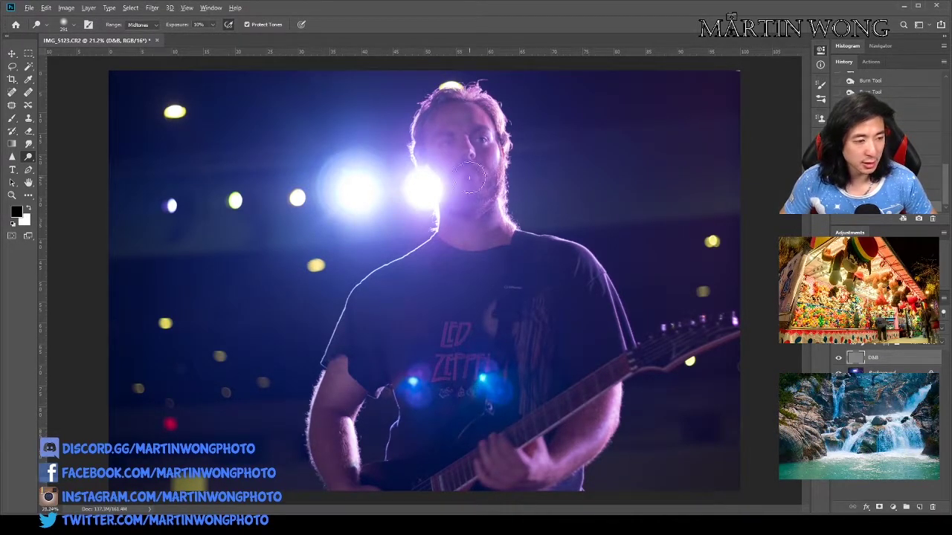
# Refine the hazy eye nearest the light flare with fine dodge and burn strokes, and compare the photo without the D&B layer.
pyautogui.scroll(3, 469, 177)
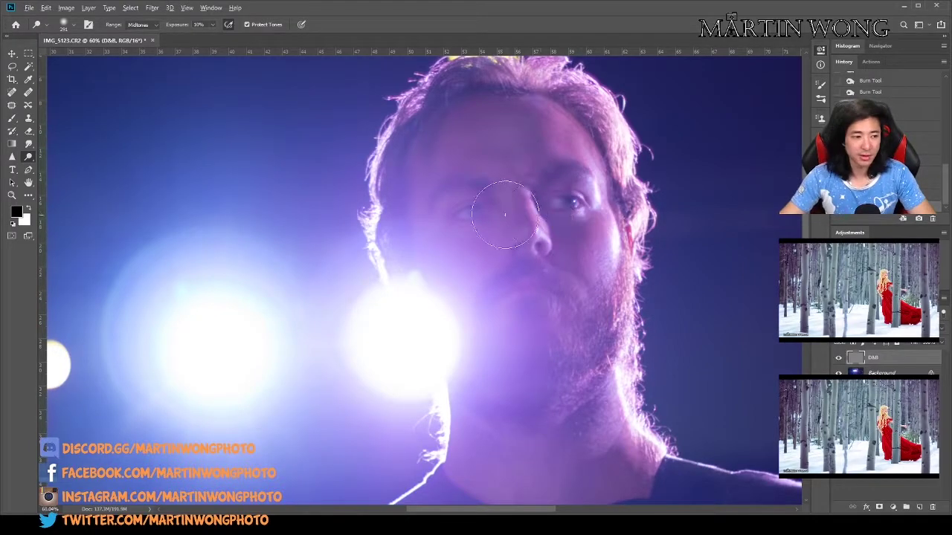
pyautogui.scroll(7, 505, 215)
pyautogui.moveTo(338, 190)
pyautogui.mouseDown()
pyautogui.moveTo(278, 198)
pyautogui.moveTo(260, 215)
pyautogui.mouseUp()
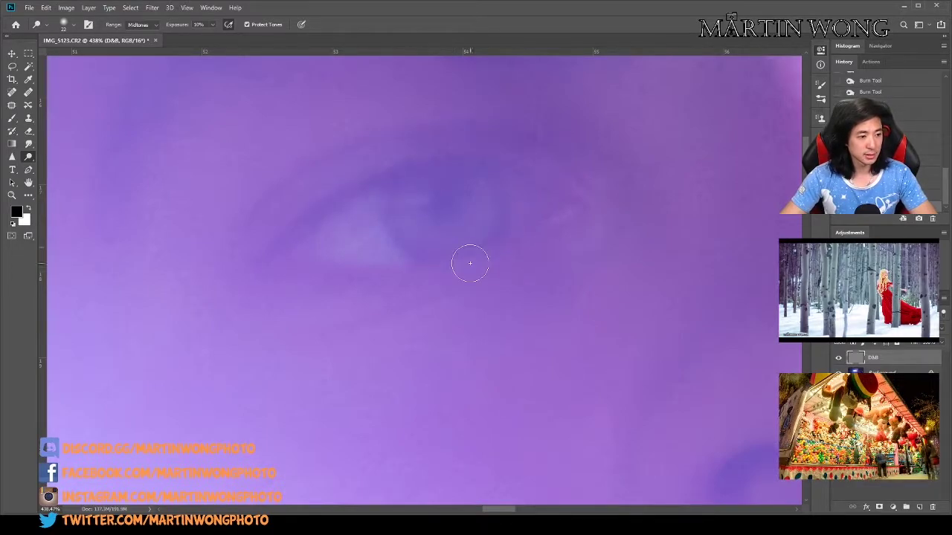
pyautogui.scroll(-5, 569, 223)
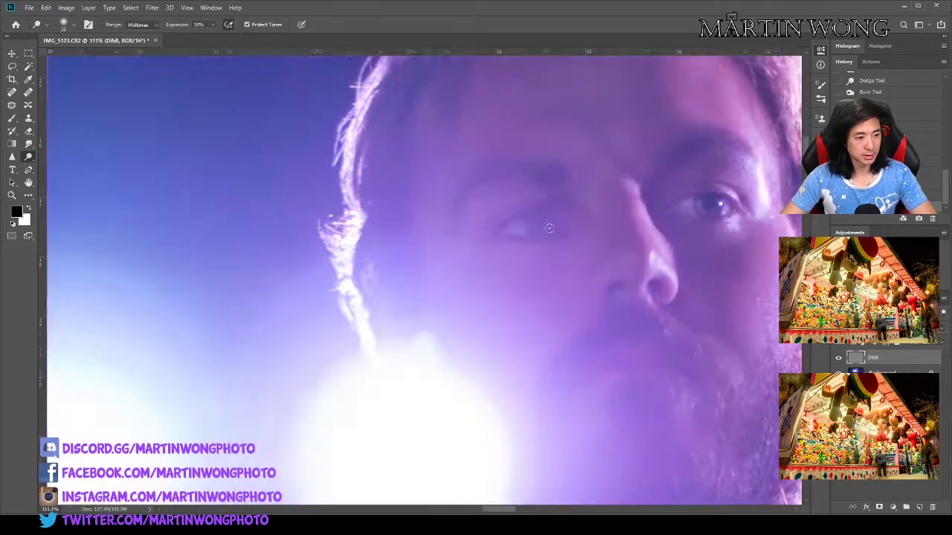
pyautogui.scroll(-4, 549, 228)
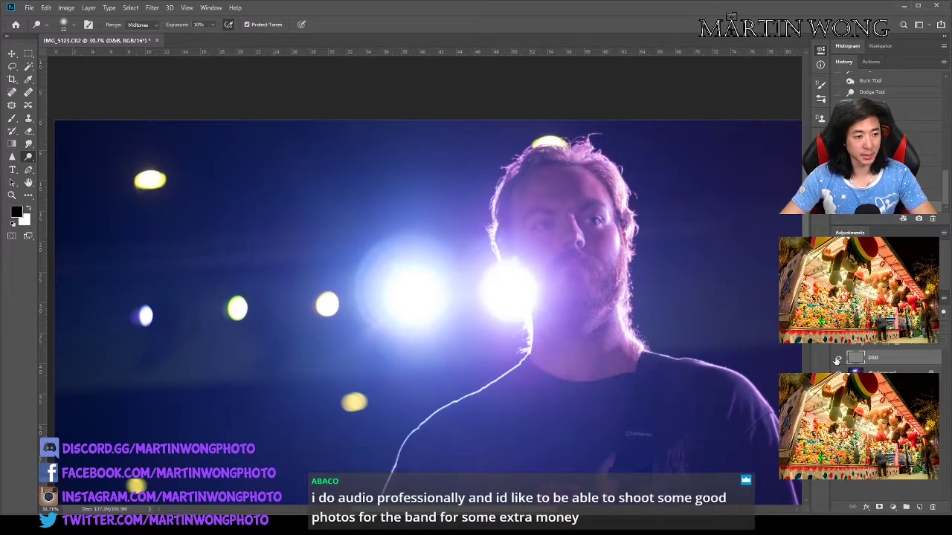
pyautogui.click(836, 361)
pyautogui.click(837, 360)
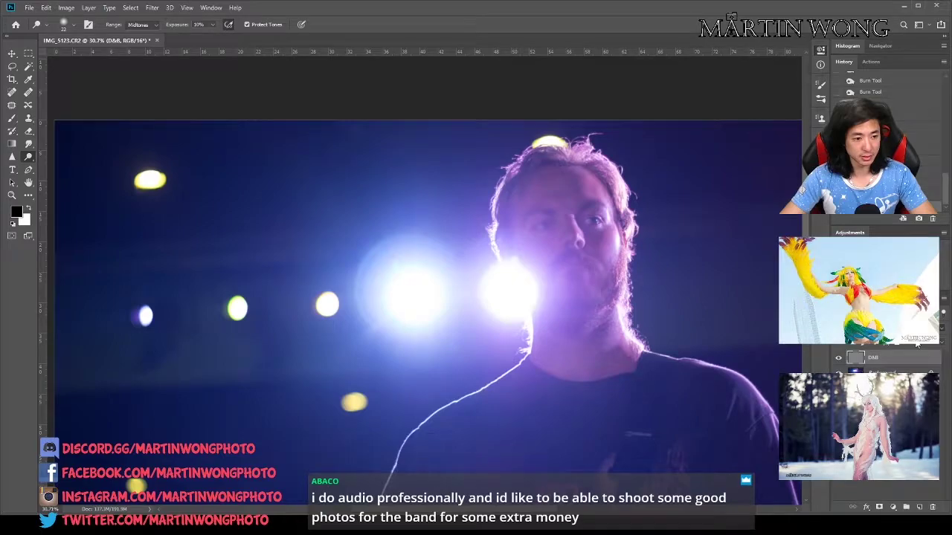
# Add a Levels adjustment that darkens the photo, invert its mask, and paint the darkening into the background around the guitarist.
pyautogui.scroll(-3, 755, 250)
pyautogui.press('v')
pyautogui.click(850, 255)
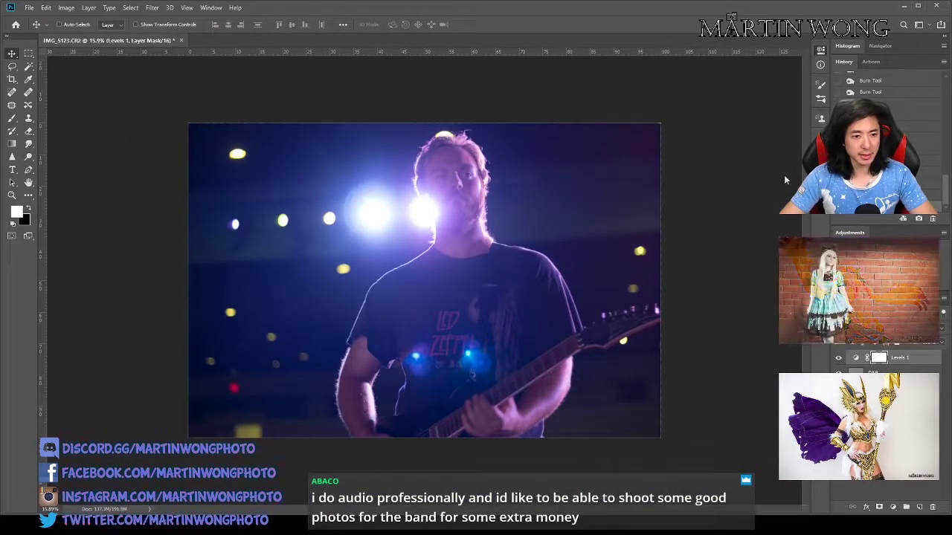
pyautogui.moveTo(764, 153); pyautogui.dragTo(770, 153)
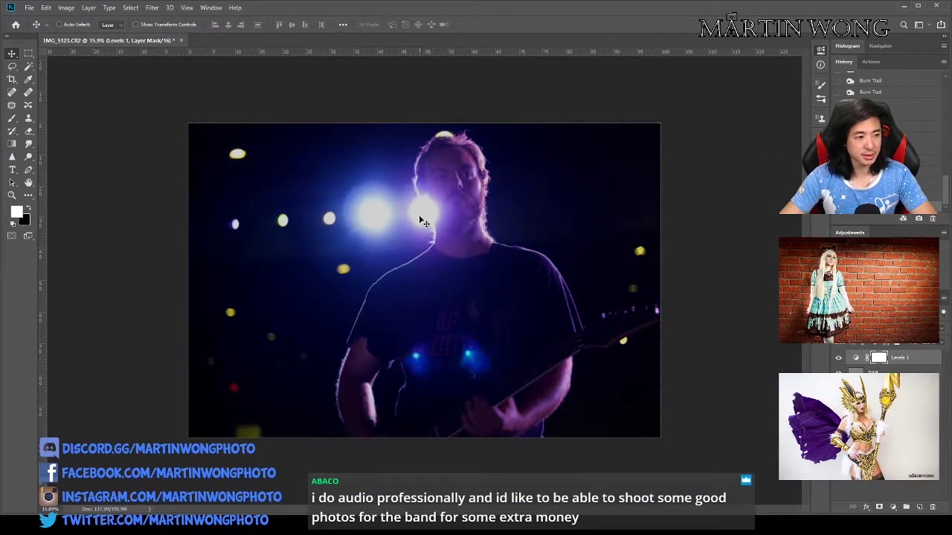
pyautogui.hotkey('ctrl', 'i')
pyautogui.press('b')
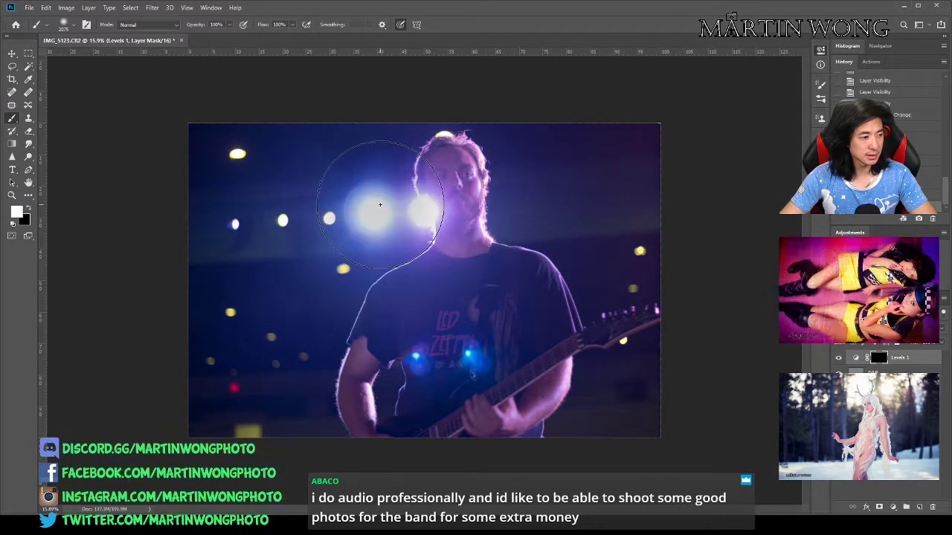
pyautogui.moveTo(378, 206)
pyautogui.mouseDown()
pyautogui.moveTo(257, 207)
pyautogui.moveTo(371, 192)
pyautogui.moveTo(267, 333)
pyautogui.moveTo(260, 396)
pyautogui.moveTo(333, 243)
pyautogui.moveTo(369, 215)
pyautogui.moveTo(346, 221)
pyautogui.moveTo(231, 401)
pyautogui.mouseUp()
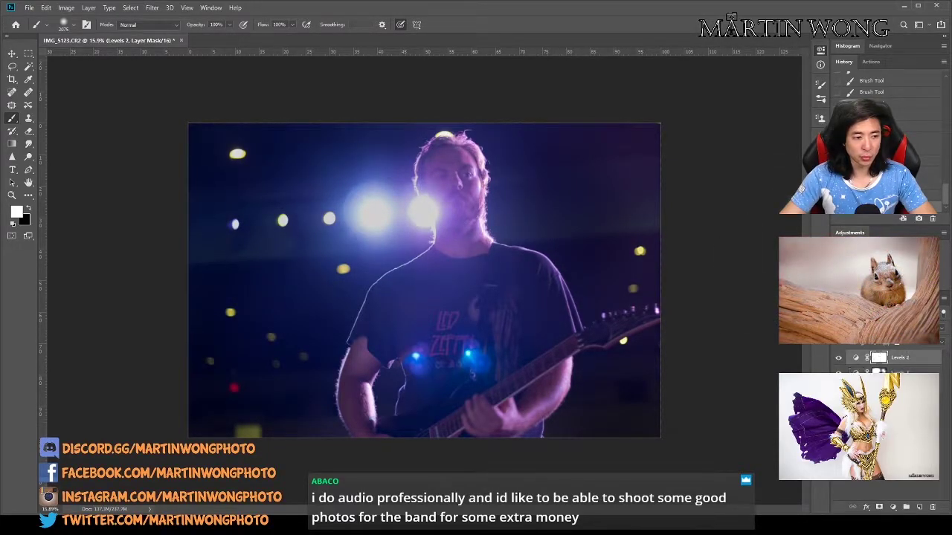
# Brighten with a second Levels adjustment, invert its mask, and paint the effect over the guitarist's face, shirt and arms.
pyautogui.moveTo(755, 150); pyautogui.dragTo(723, 151)
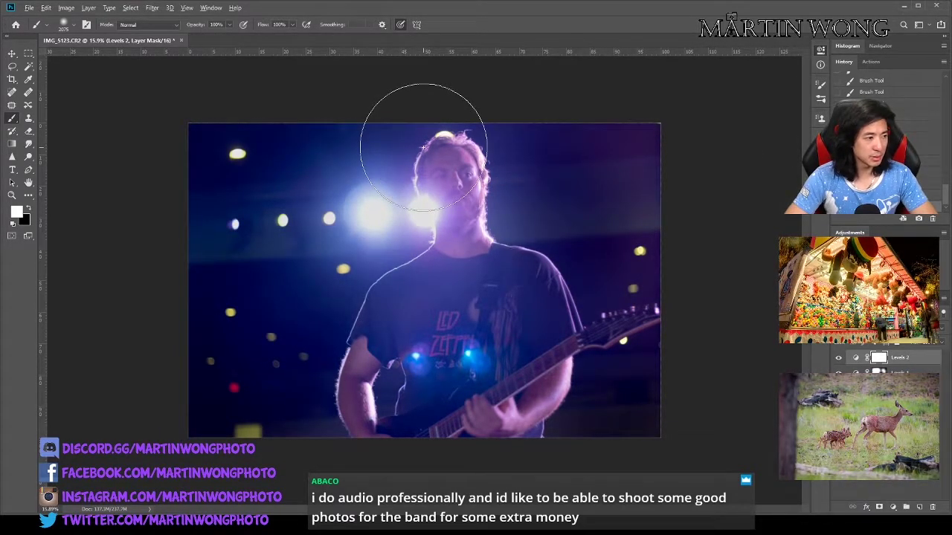
pyautogui.hotkey('ctrl', 'i')
pyautogui.press('x')
pyautogui.keyDown('alt'); pyautogui.rightClick(490, 173); pyautogui.keyUp('alt')
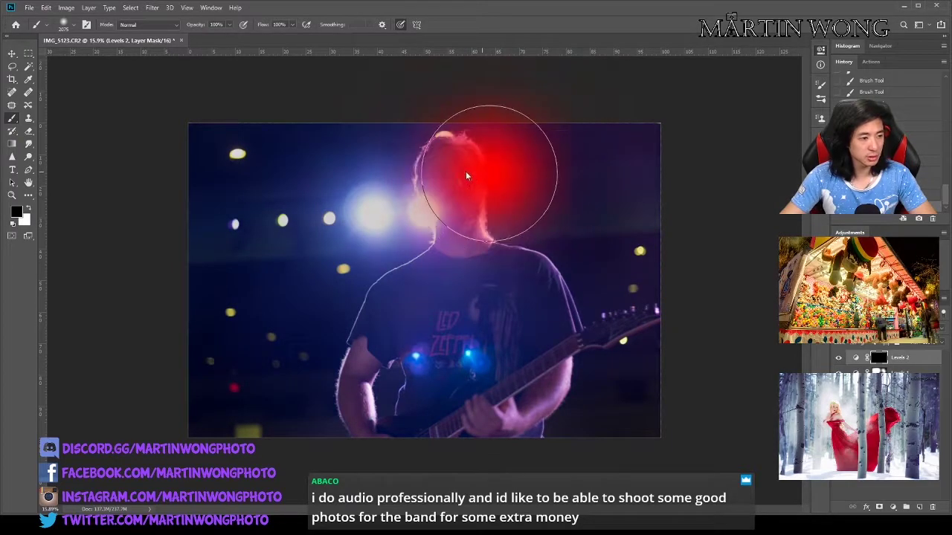
pyautogui.press('x')
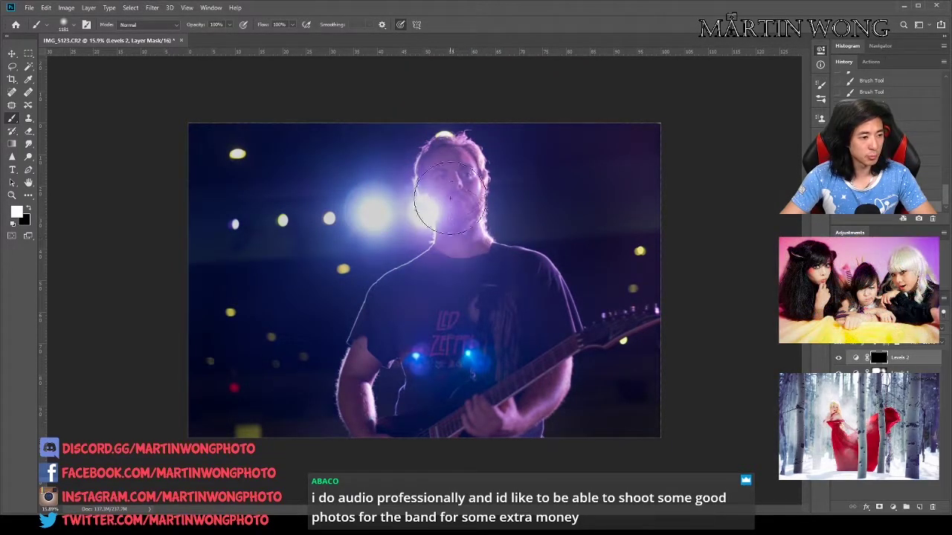
pyautogui.moveTo(462, 250)
pyautogui.mouseDown()
pyautogui.moveTo(451, 184)
pyautogui.moveTo(439, 307)
pyautogui.moveTo(369, 353)
pyautogui.moveTo(484, 333)
pyautogui.mouseUp()
pyautogui.moveTo(543, 369)
pyautogui.mouseDown()
pyautogui.moveTo(520, 372)
pyautogui.moveTo(509, 342)
pyautogui.mouseUp()
pyautogui.moveTo(389, 362); pyautogui.dragTo(352, 370)
pyautogui.moveTo(351, 373)
pyautogui.mouseDown()
pyautogui.moveTo(355, 406)
pyautogui.moveTo(377, 432)
pyautogui.mouseUp()
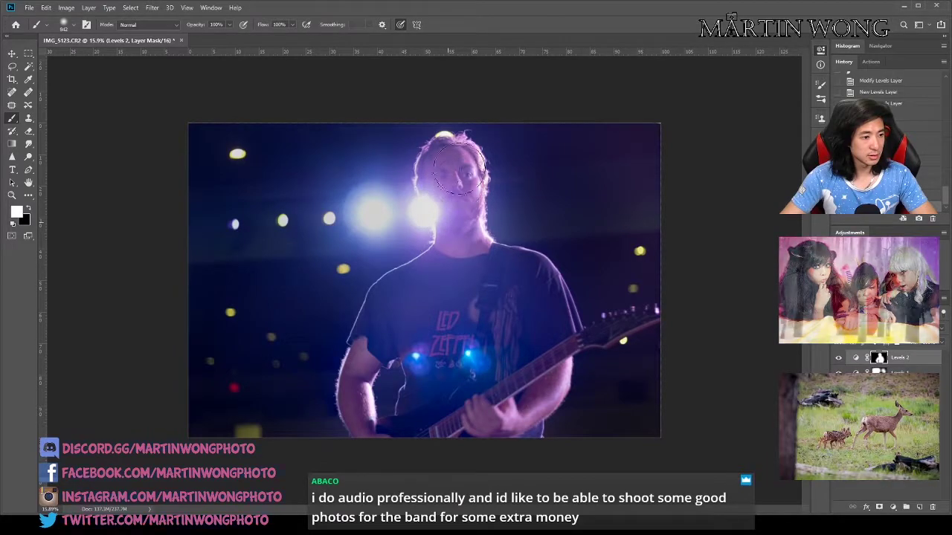
# Add a Brightness/Contrast adjustment above the Levels layers, adjust its strength, and invert its mask to hide the effect.
pyautogui.scroll(5, 446, 240)
pyautogui.scroll(-3, 591, 264)
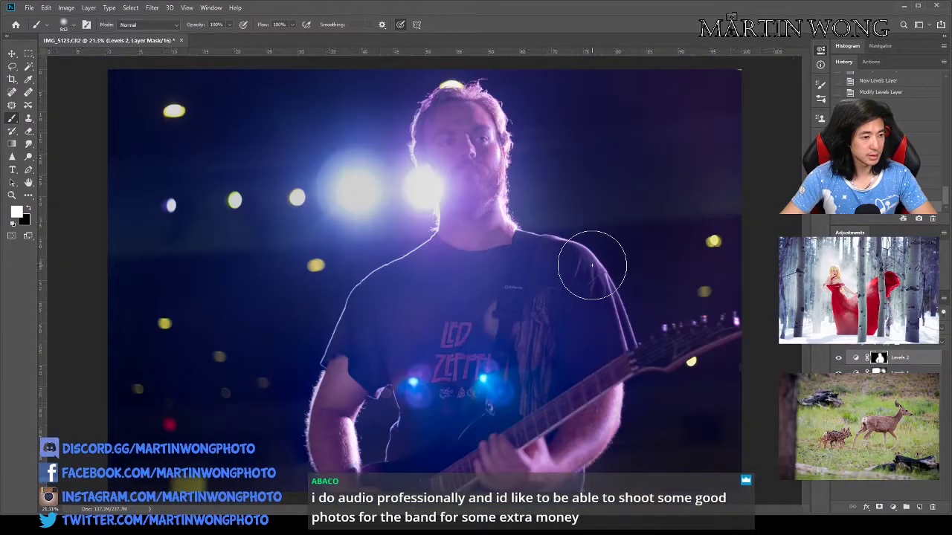
pyautogui.click(838, 254)
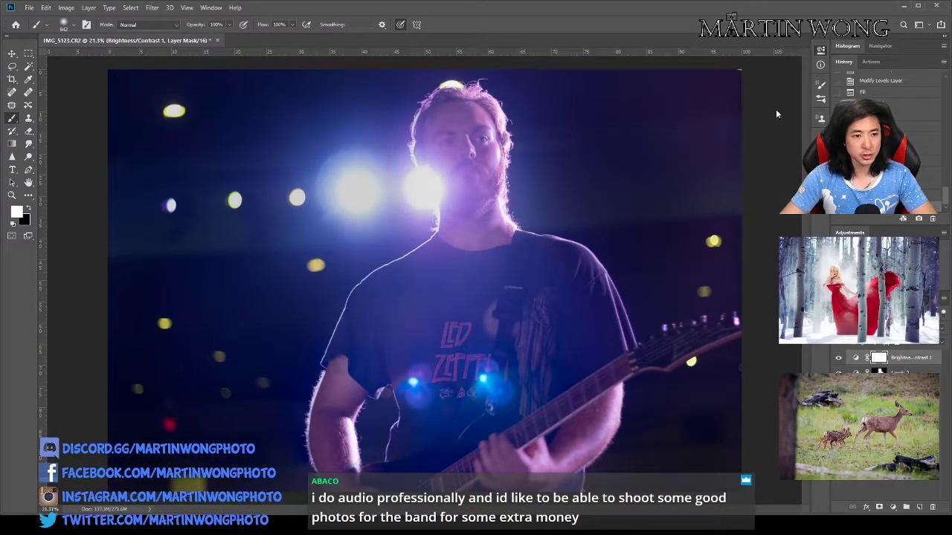
pyautogui.click(767, 122)
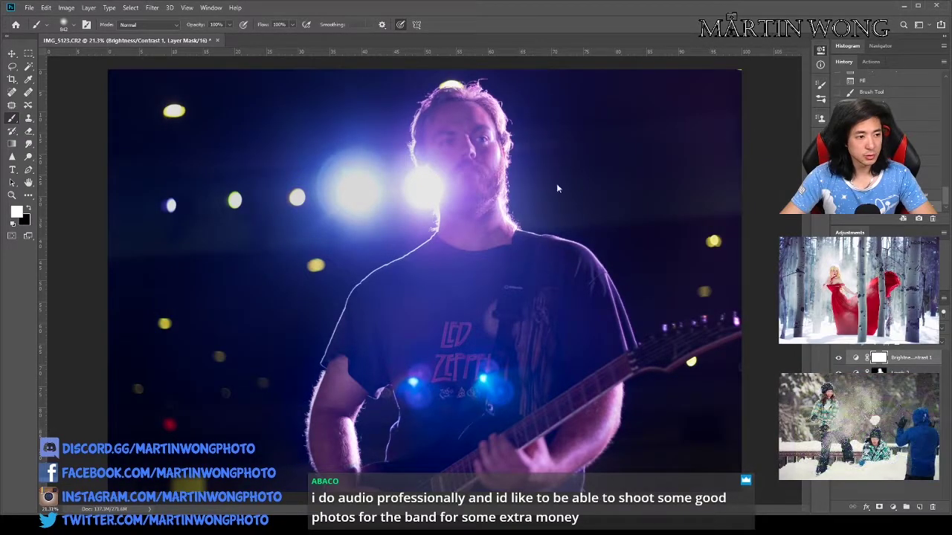
pyautogui.hotkey('ctrl', 'i')
# Paint the Brightness/Contrast effect onto the hazy eye nearest the flare and the cheek and nose area beside it.
pyautogui.scroll(8, 542, 175)
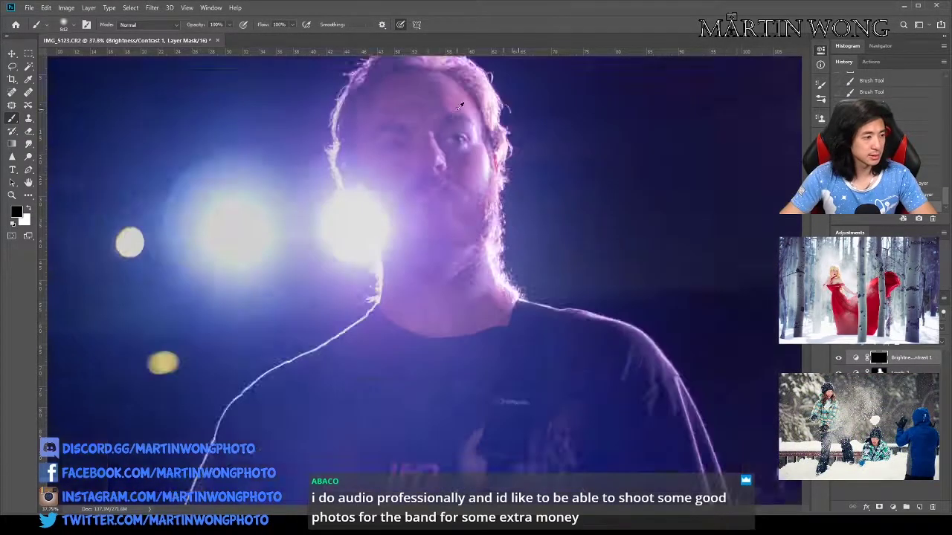
pyautogui.moveTo(228, 199)
pyautogui.mouseDown()
pyautogui.moveTo(297, 206)
pyautogui.moveTo(242, 198)
pyautogui.moveTo(257, 194)
pyautogui.mouseUp()
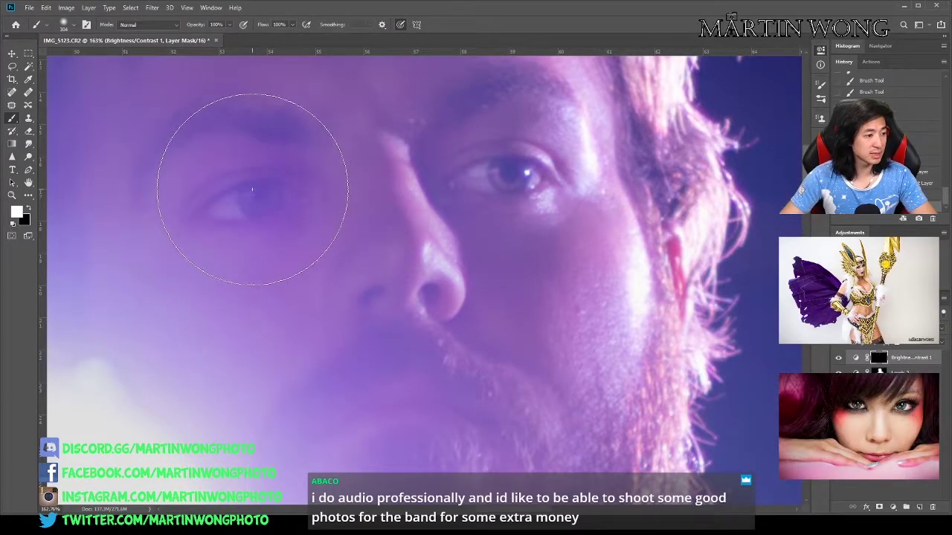
pyautogui.scroll(-2, 266, 183)
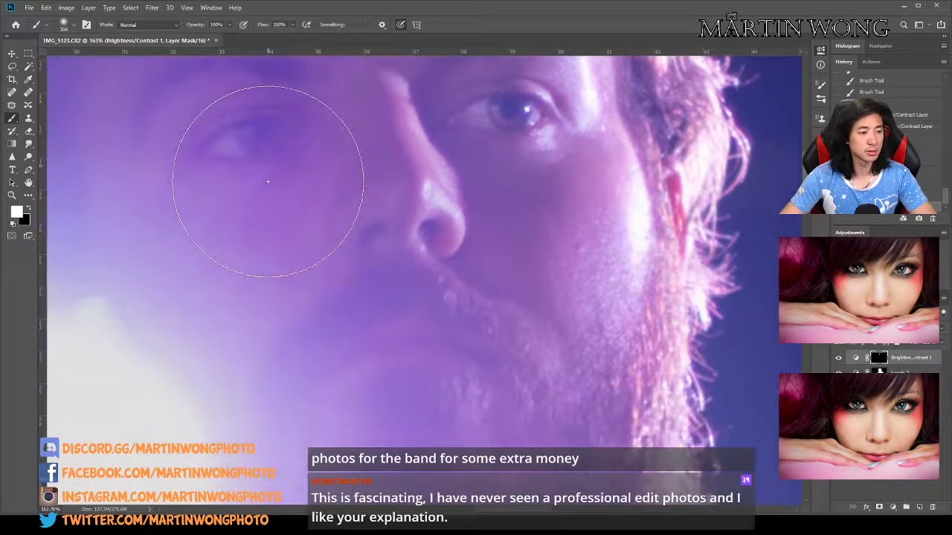
pyautogui.scroll(-1, 271, 178)
pyautogui.click(266, 124)
pyautogui.click(242, 146)
pyautogui.moveTo(243, 151); pyautogui.dragTo(321, 274)
pyautogui.click(334, 231)
pyautogui.scroll(-5, 335, 231)
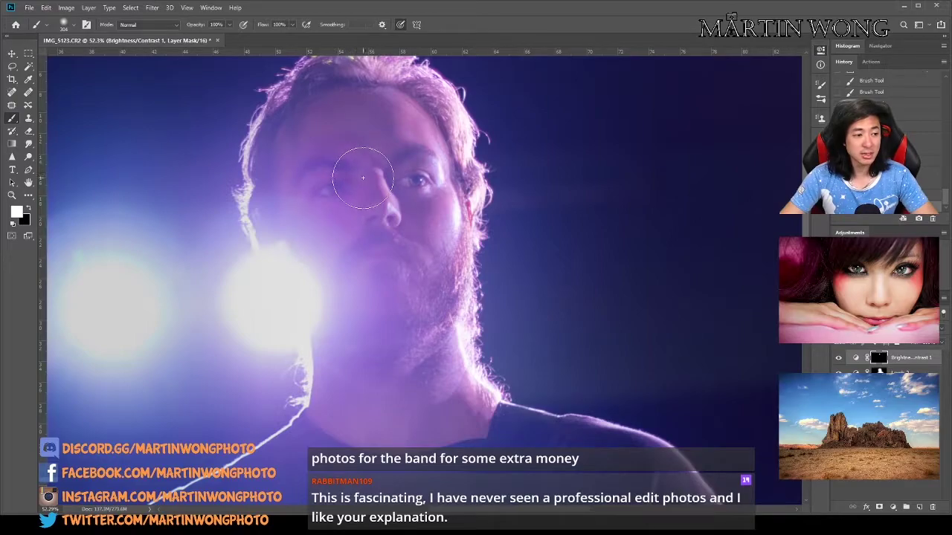
# Add a Hue/Saturation adjustment and shift the photo's blues towards cyan.
pyautogui.scroll(-5, 334, 171)
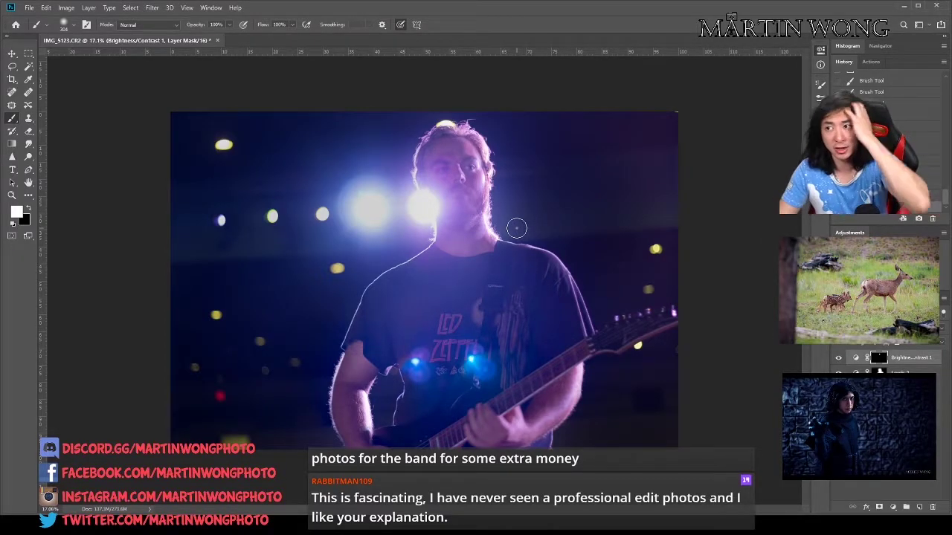
pyautogui.click(876, 342)
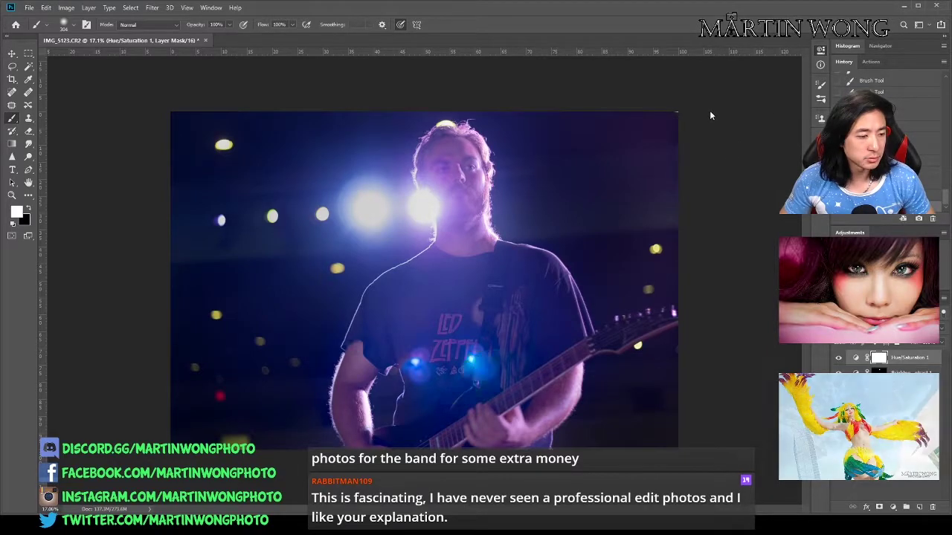
pyautogui.click(775, 141)
pyautogui.moveTo(759, 116)
pyautogui.mouseDown()
pyautogui.moveTo(799, 116)
pyautogui.moveTo(714, 112)
pyautogui.moveTo(739, 119)
pyautogui.mouseUp()
pyautogui.moveTo(763, 116); pyautogui.dragTo(742, 119)
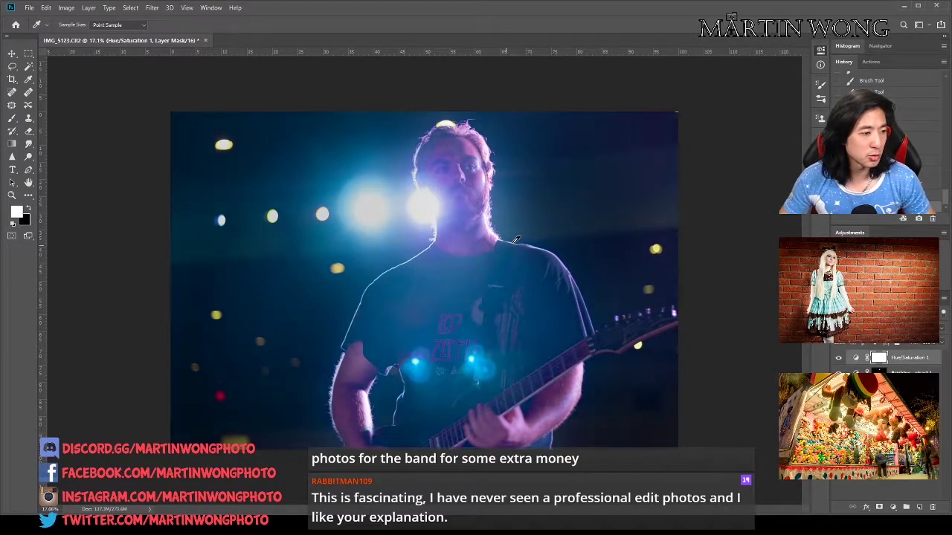
# Invert the Hue/Saturation mask and reveal the cyan shift only around the large stage light with a radial gradient.
pyautogui.hotkey('ctrl', 'i')
pyautogui.press('g')
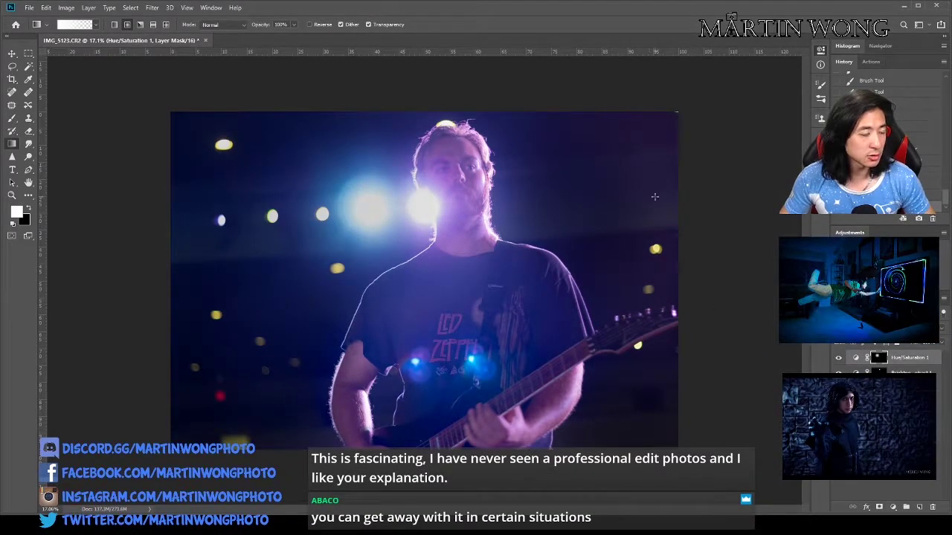
pyautogui.scroll(8, 458, 206)
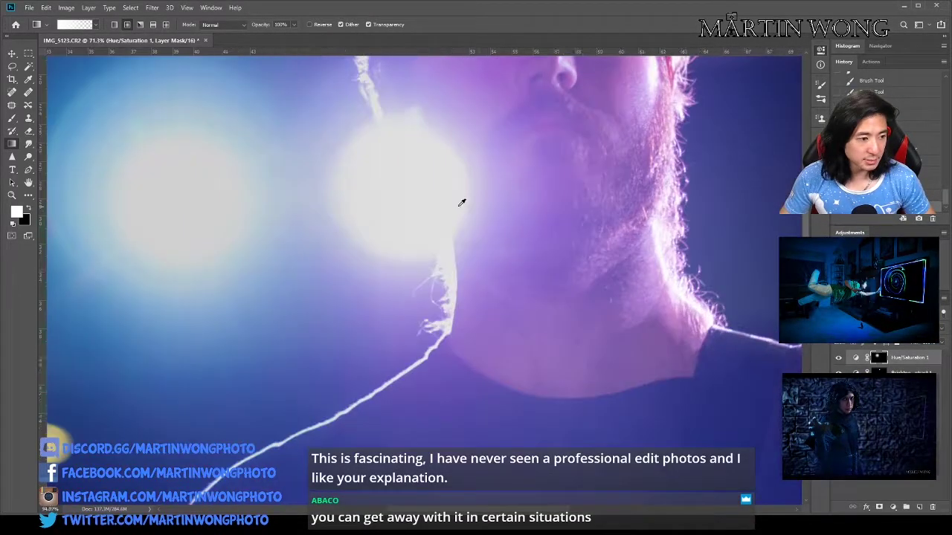
pyautogui.moveTo(443, 320); pyautogui.dragTo(460, 466)
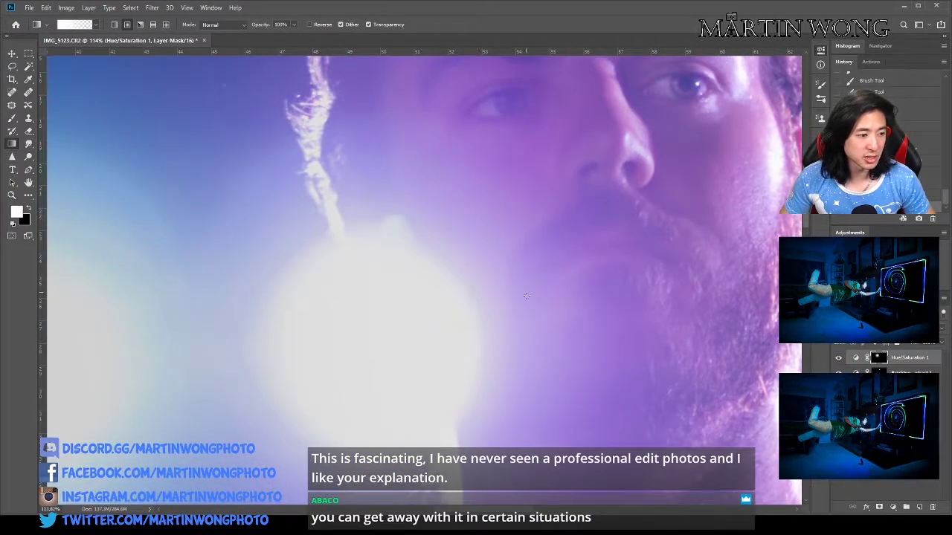
# Add a Levels adjustment above Hue/Saturation 1 and invert its mask to hide the effect.
pyautogui.scroll(-6, 668, 214)
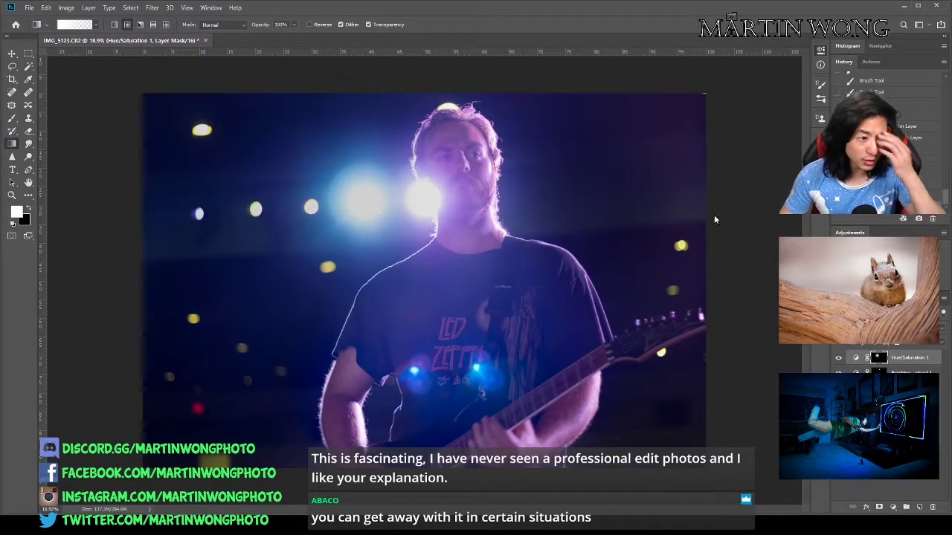
pyautogui.click(851, 255)
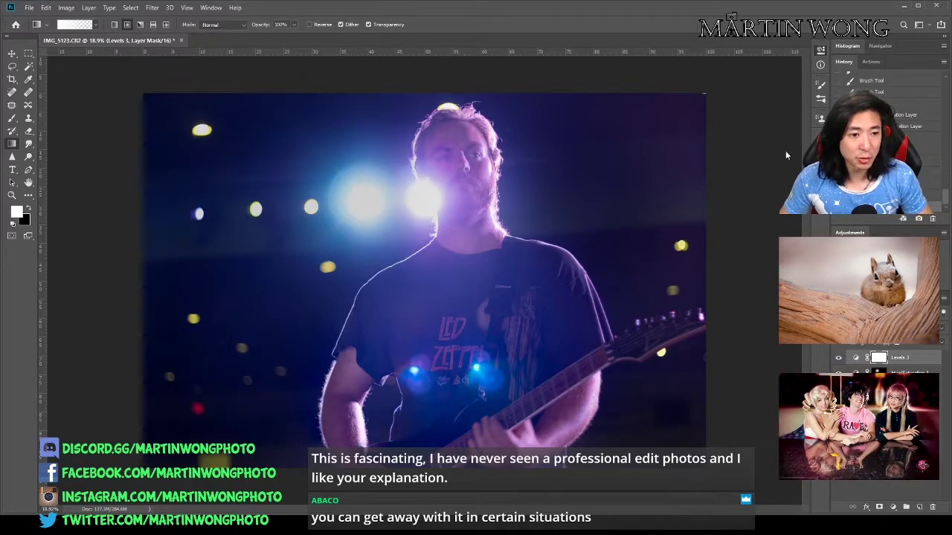
pyautogui.press('b')
pyautogui.hotkey('ctrl', 'i')
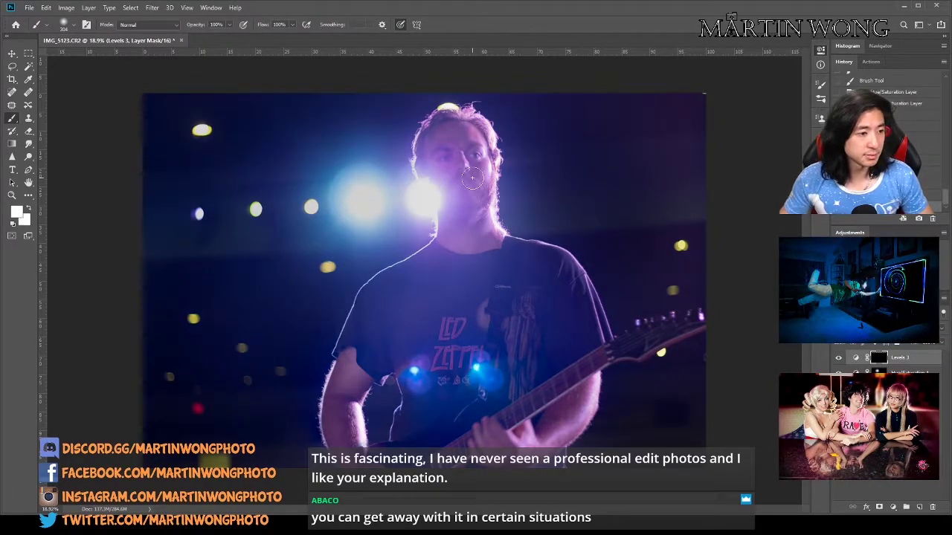
# Paint the Levels 3 effect onto the forehead and the hazy side of the face by the flare at 44% brush opacity.
pyautogui.scroll(3, 471, 179)
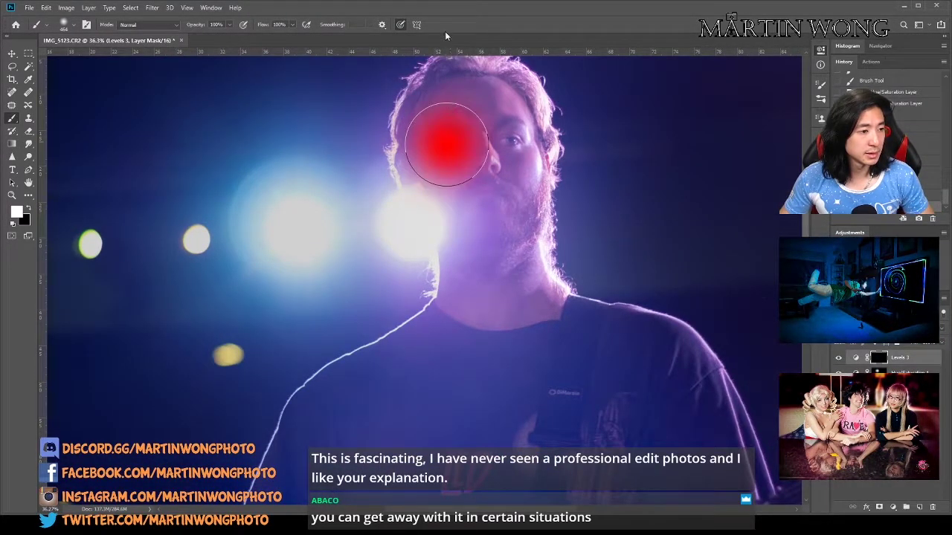
pyautogui.press('4')
pyautogui.press('4')
pyautogui.moveTo(449, 134); pyautogui.dragTo(458, 236)
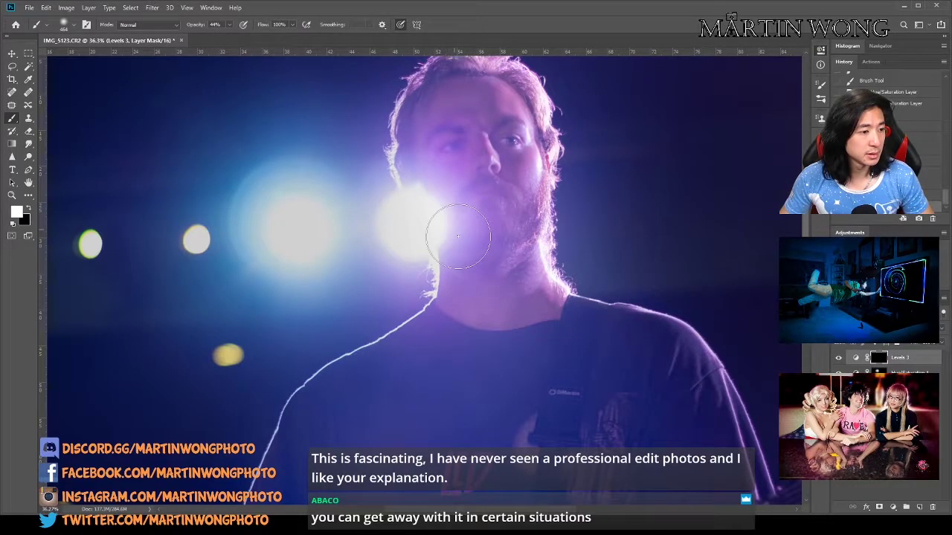
pyautogui.moveTo(457, 100)
pyautogui.mouseDown()
pyautogui.moveTo(475, 245)
pyautogui.moveTo(411, 120)
pyautogui.moveTo(432, 89)
pyautogui.mouseUp()
pyautogui.moveTo(433, 89); pyautogui.dragTo(433, 233)
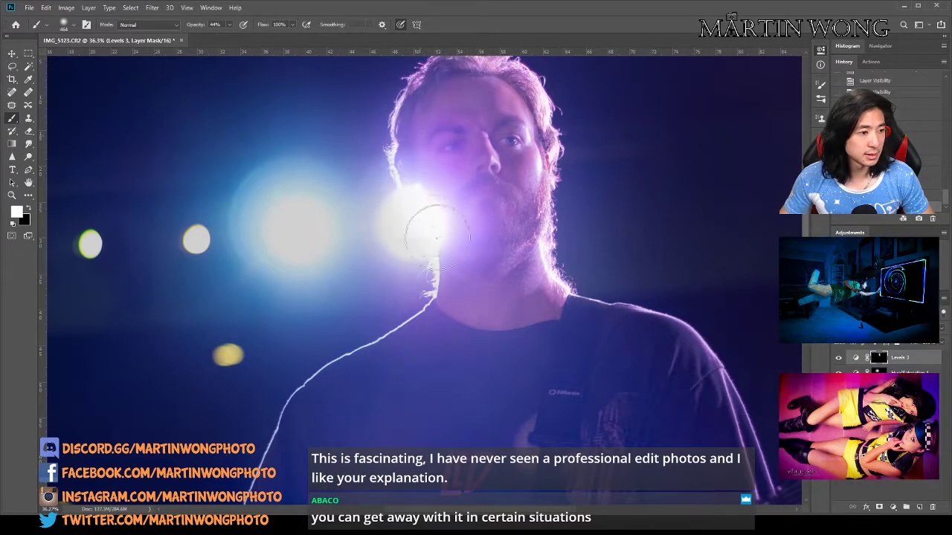
pyautogui.moveTo(521, 125); pyautogui.dragTo(534, 103)
pyautogui.press('x')
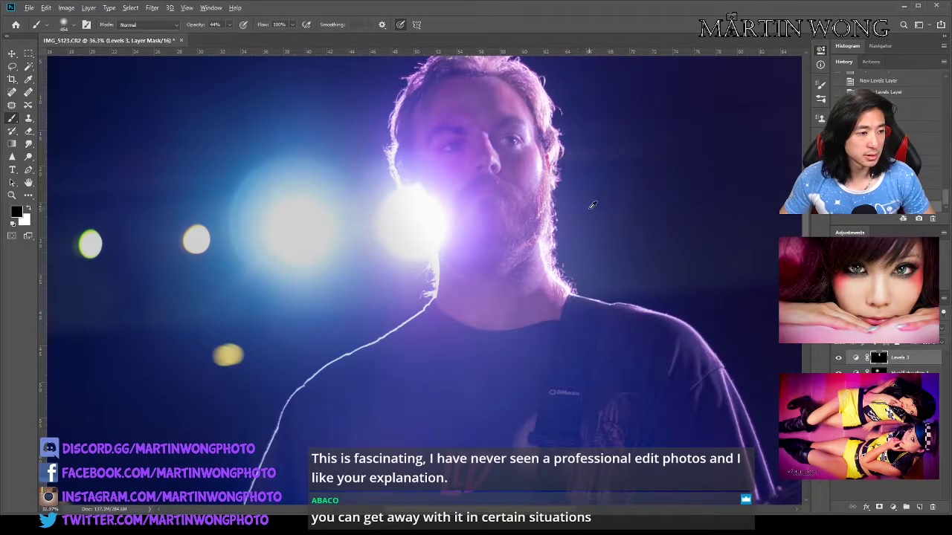
pyautogui.scroll(-4, 551, 219)
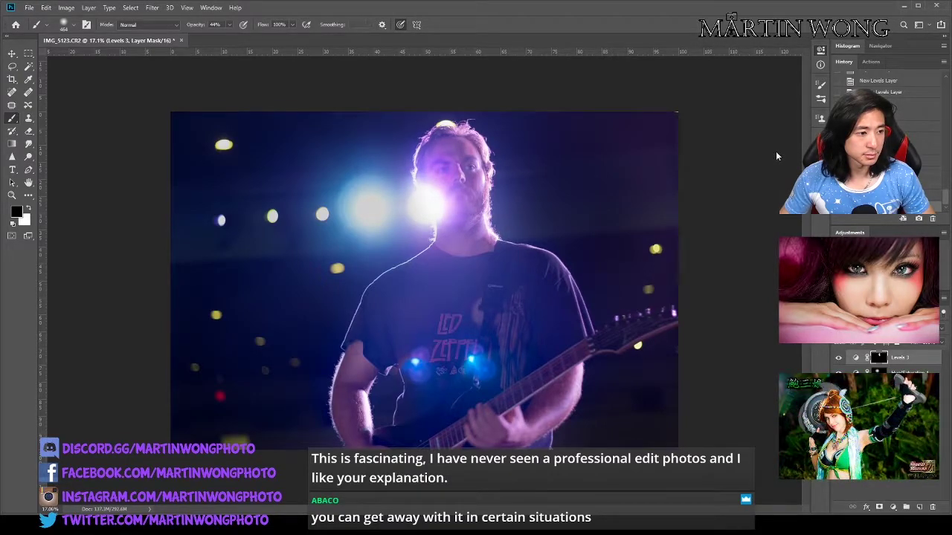
# Add a Hue/Saturation adjustment above Levels 3 and shift the hue of the purple haze on the face.
pyautogui.scroll(5, 484, 147)
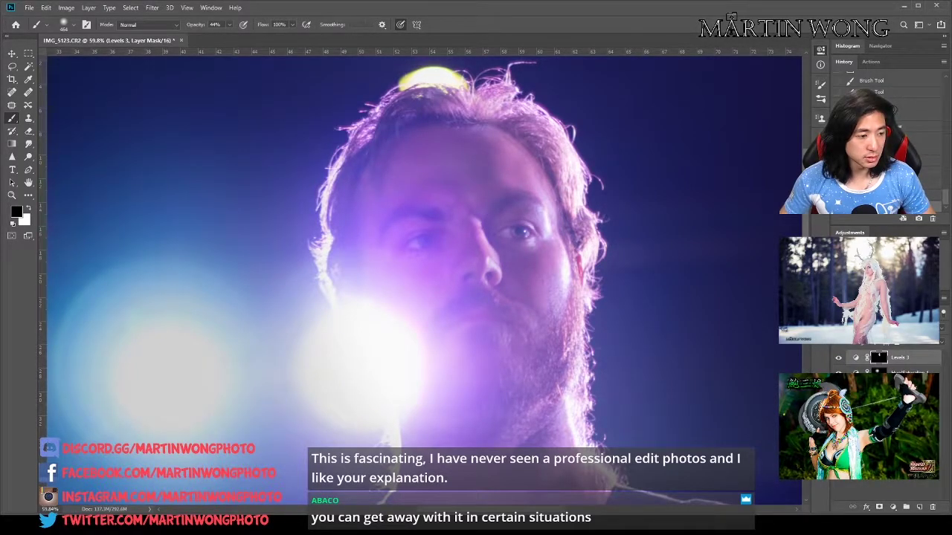
pyautogui.click(840, 267)
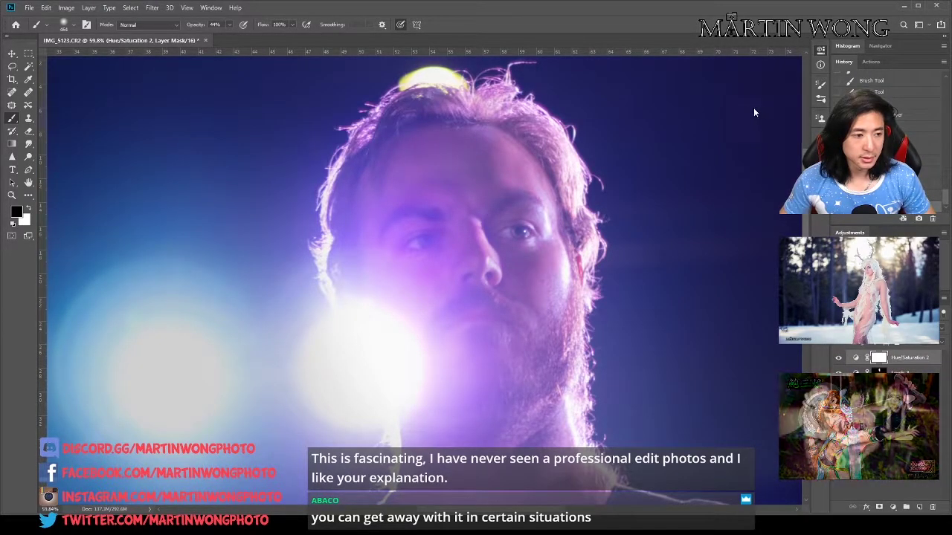
pyautogui.press('i')
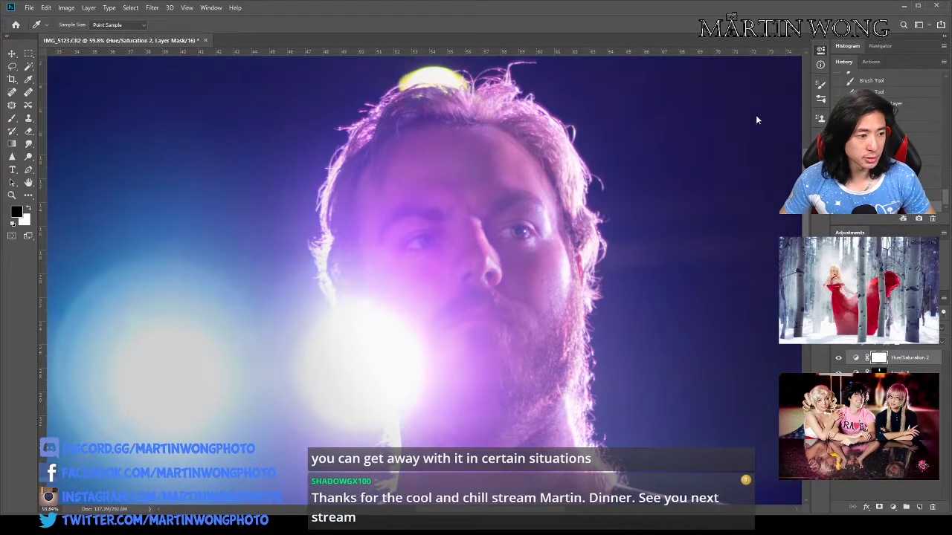
pyautogui.moveTo(756, 116); pyautogui.dragTo(745, 121)
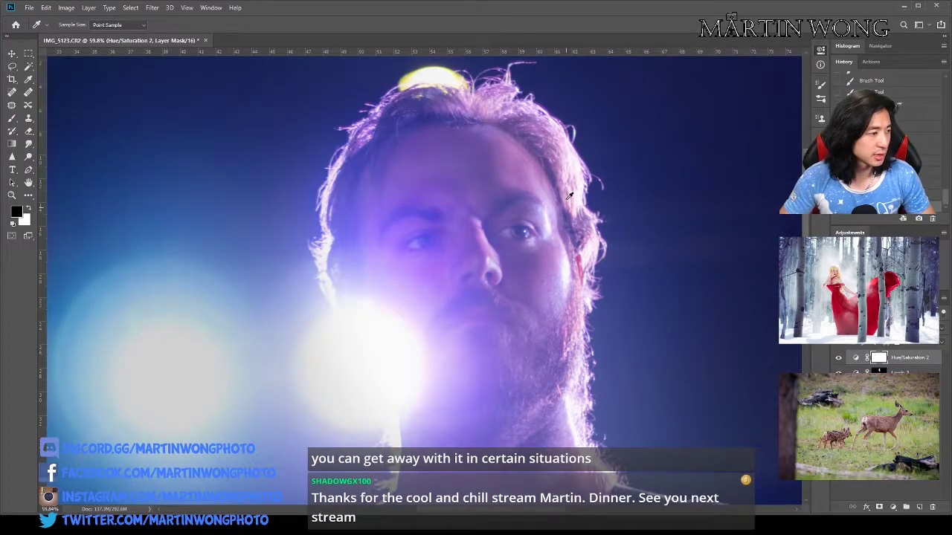
# Invert the Hue/Saturation 2 mask, paint the color shift onto the hazy part of the face, and fine-tune the adjustment.
pyautogui.hotkey('ctrl', 'i')
pyautogui.press('b')
pyautogui.press('x')
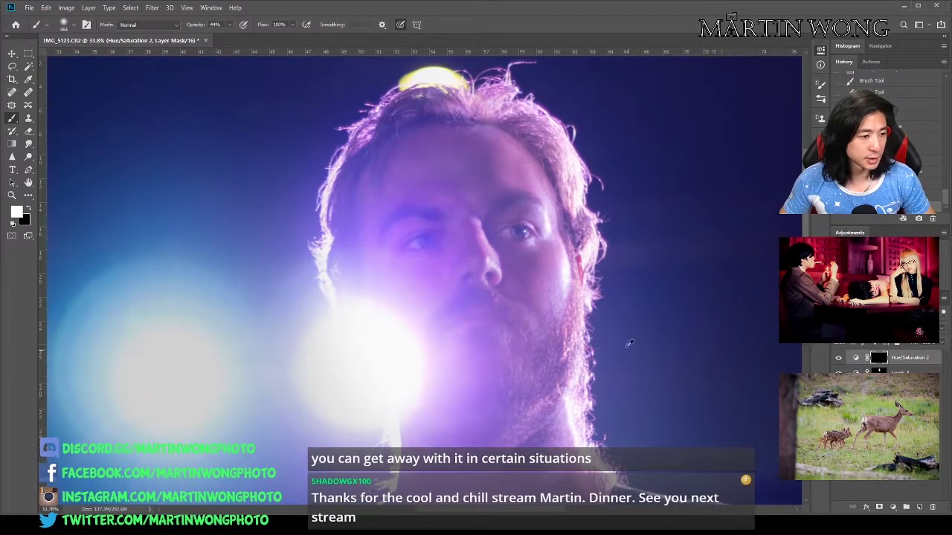
pyautogui.scroll(-5, 631, 345)
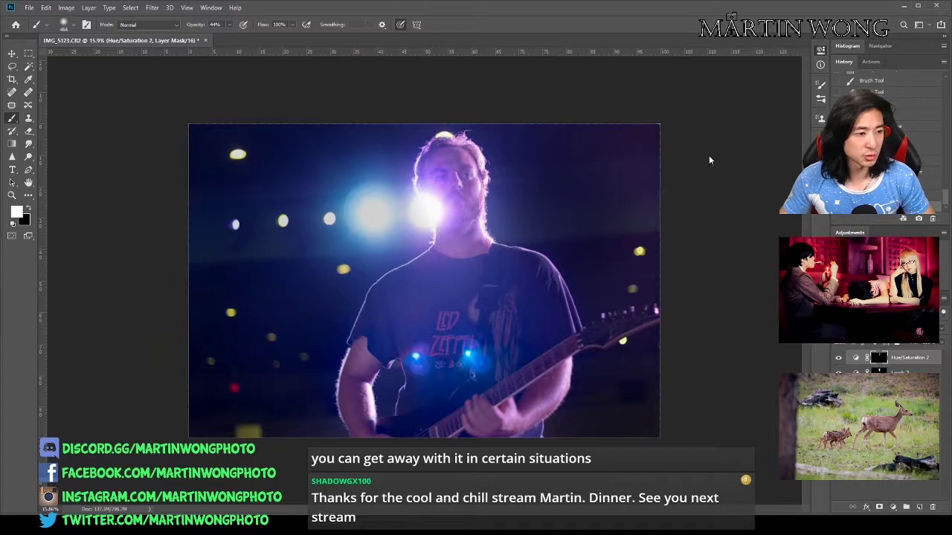
pyautogui.scroll(6, 437, 167)
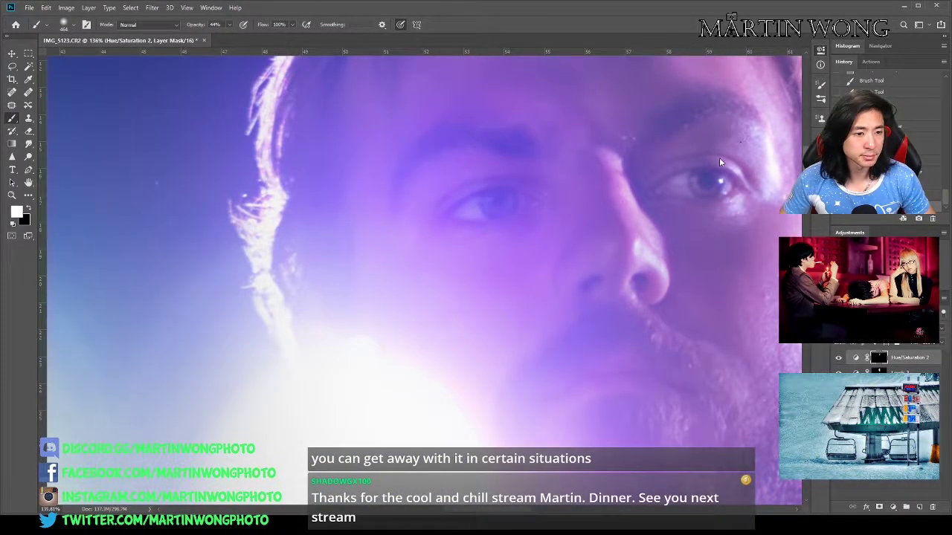
pyautogui.press('i')
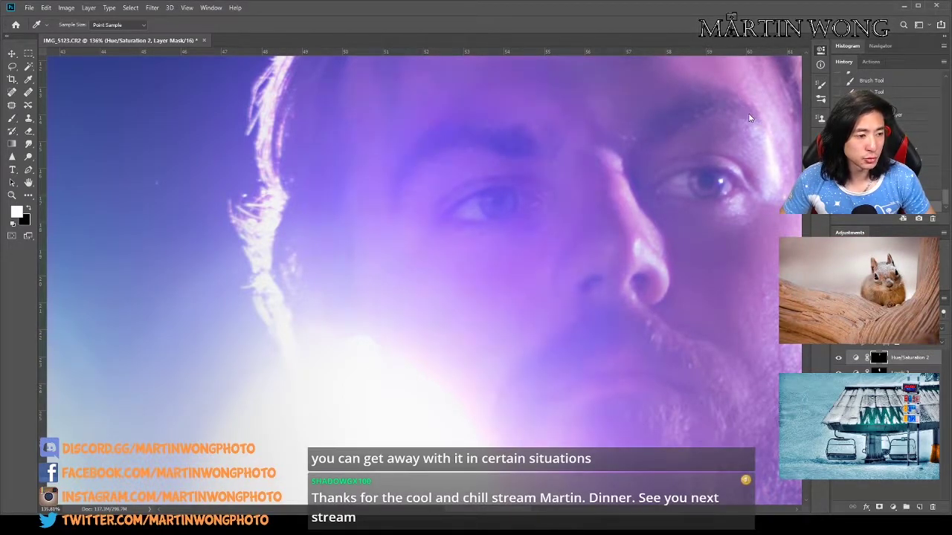
pyautogui.scroll(-6, 573, 154)
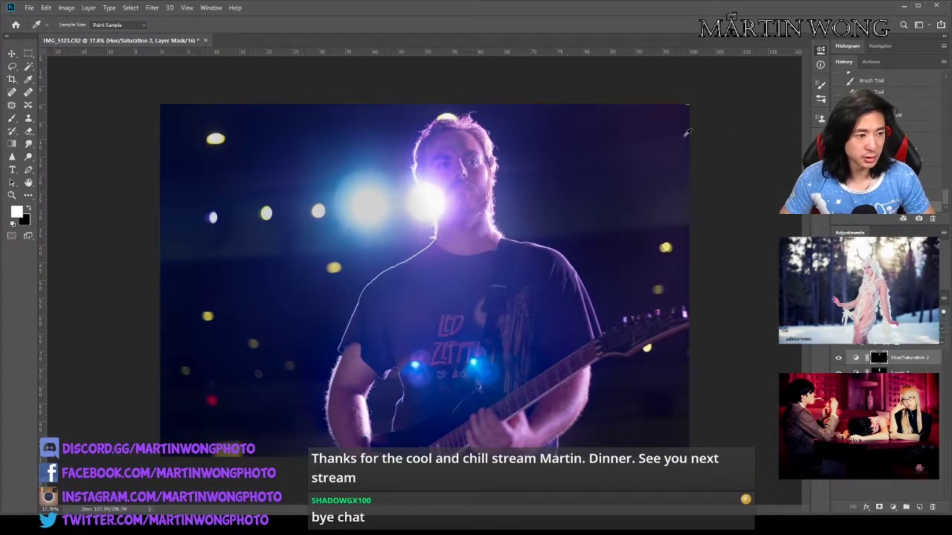
# Inspect the face and flare, and compare the whole photo with and without the edits by toggling the layers' visibility.
pyautogui.click(12, 55)
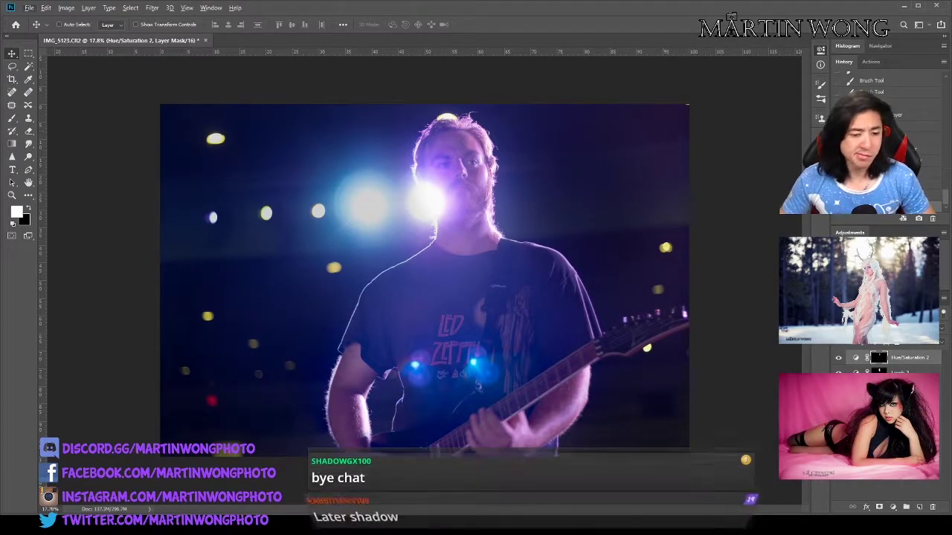
pyautogui.scroll(10, 463, 159)
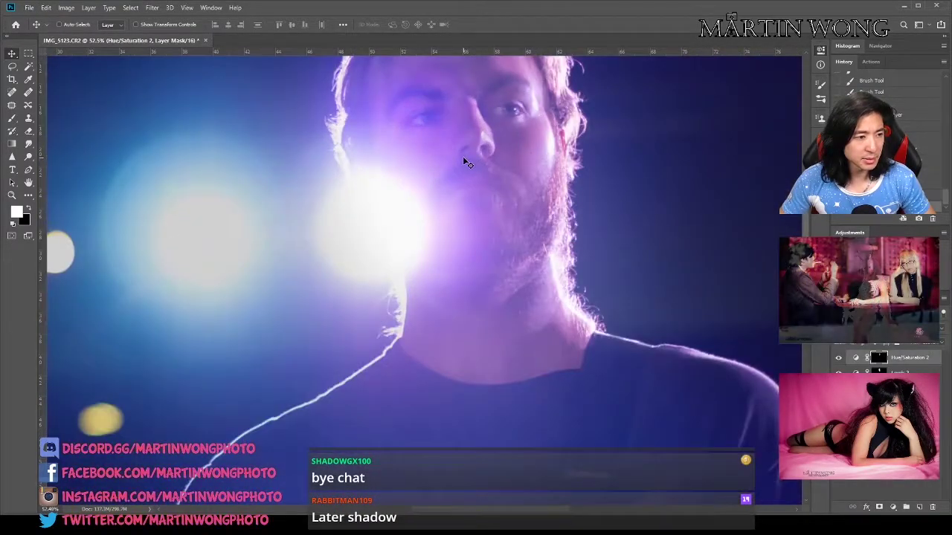
pyautogui.moveTo(463, 159); pyautogui.dragTo(478, 322)
pyautogui.scroll(-6, 487, 294)
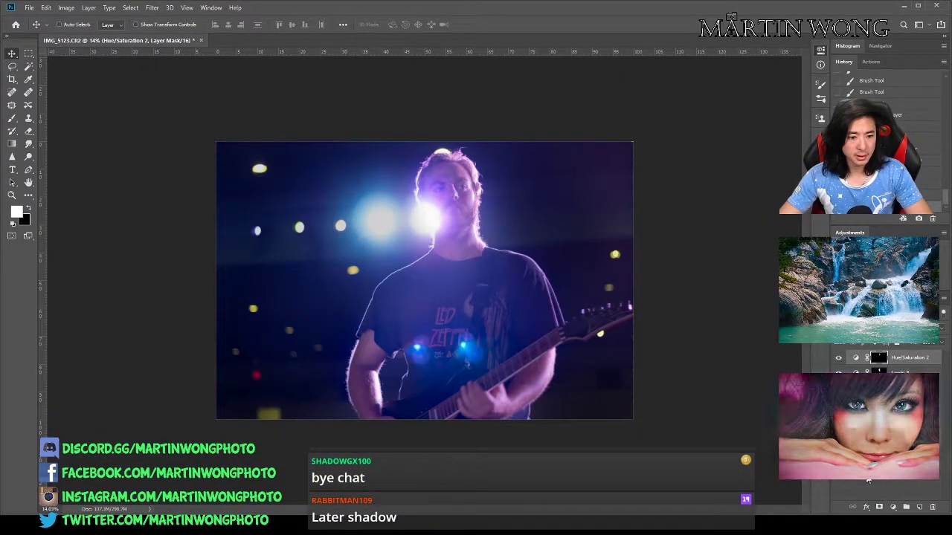
pyautogui.keyDown('alt'); pyautogui.click(837, 470); pyautogui.keyUp('alt')
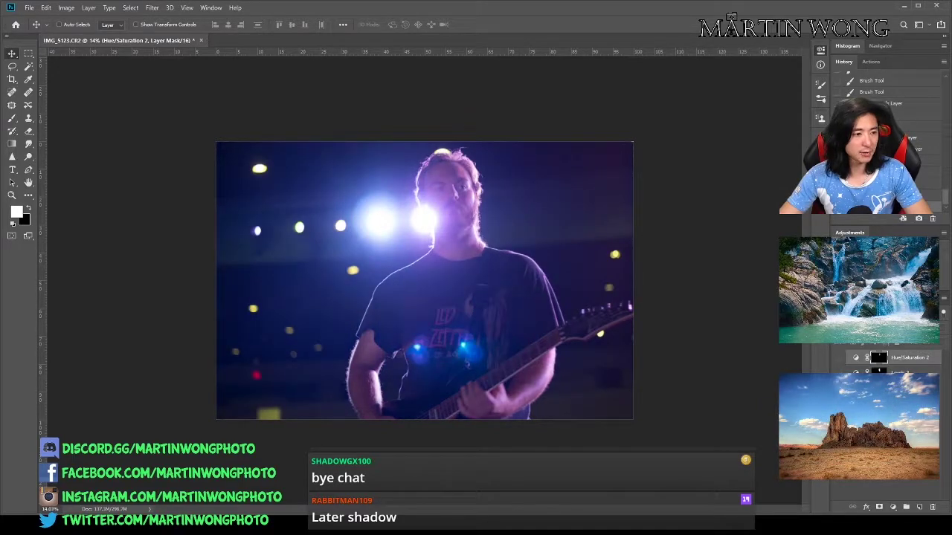
pyautogui.keyDown('alt'); pyautogui.click(838, 470); pyautogui.keyUp('alt')
pyautogui.keyDown('alt'); pyautogui.click(838, 470); pyautogui.keyUp('alt')
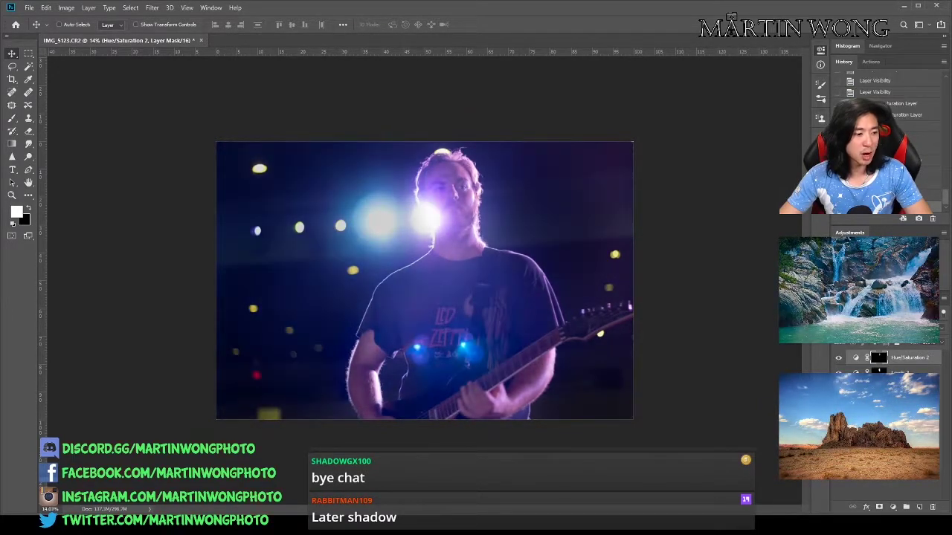
pyautogui.keyDown('alt'); pyautogui.click(838, 470); pyautogui.keyUp('alt')
pyautogui.keyDown('alt'); pyautogui.click(838, 470); pyautogui.keyUp('alt')
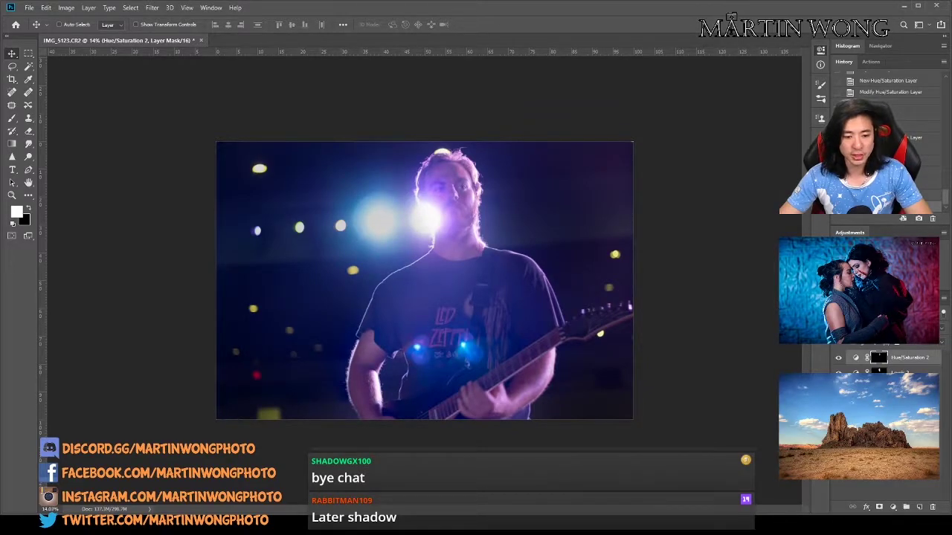
# Paint white on the Levels 1 mask over the dark background beside the guitarist with a large brush at 44% opacity.
pyautogui.click(878, 432)
pyautogui.press('b')
pyautogui.press('x')
pyautogui.moveTo(591, 198); pyautogui.dragTo(635, 199)
pyautogui.click(629, 201)
pyautogui.click(629, 291)
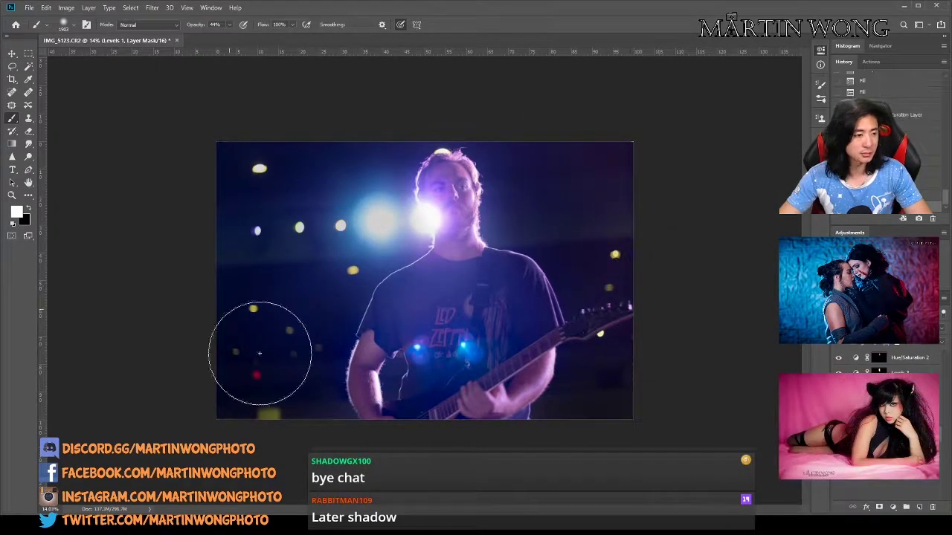
# Add a new layer above Hue/Saturation 2 and tint the photo's upper-right corner with a green radial gradient.
pyautogui.click(903, 358)
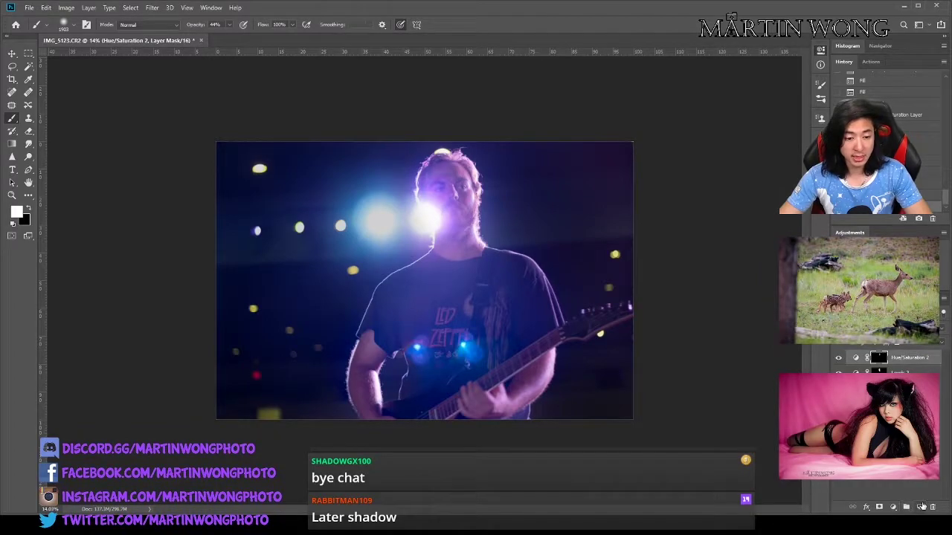
pyautogui.click(920, 506)
pyautogui.press('g')
pyautogui.press('d')
pyautogui.press('i')
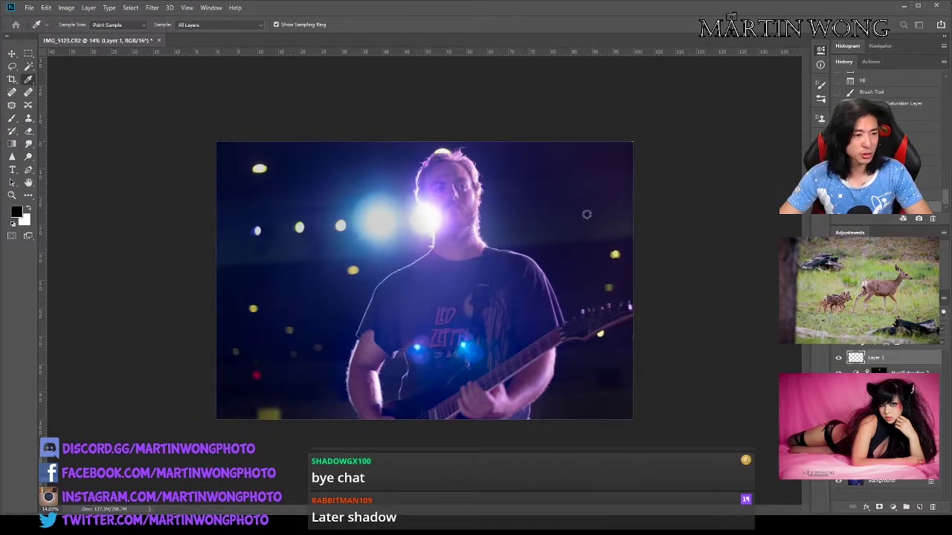
pyautogui.press('g')
pyautogui.moveTo(658, 104); pyautogui.dragTo(473, 297)
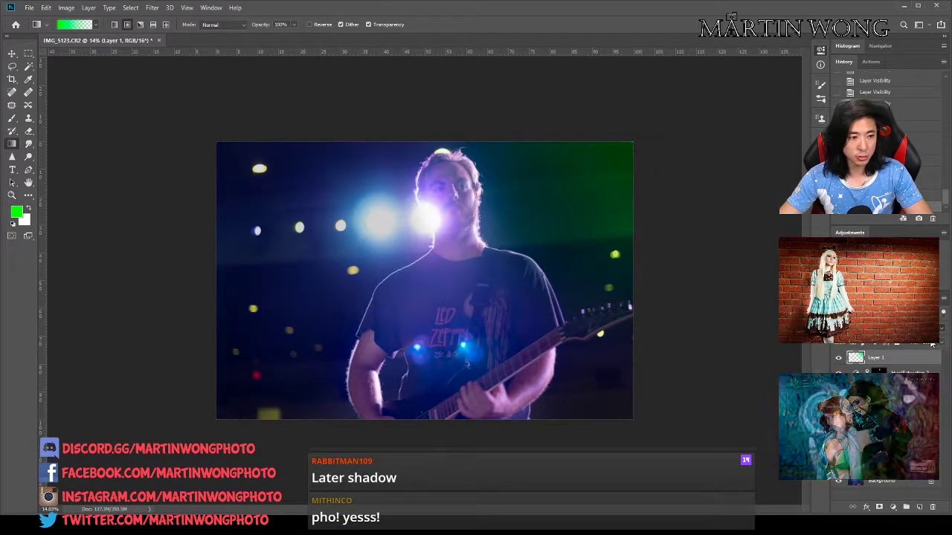
# Add another layer and tint the photo's upper-left background with a magenta radial gradient.
pyautogui.click(917, 506)
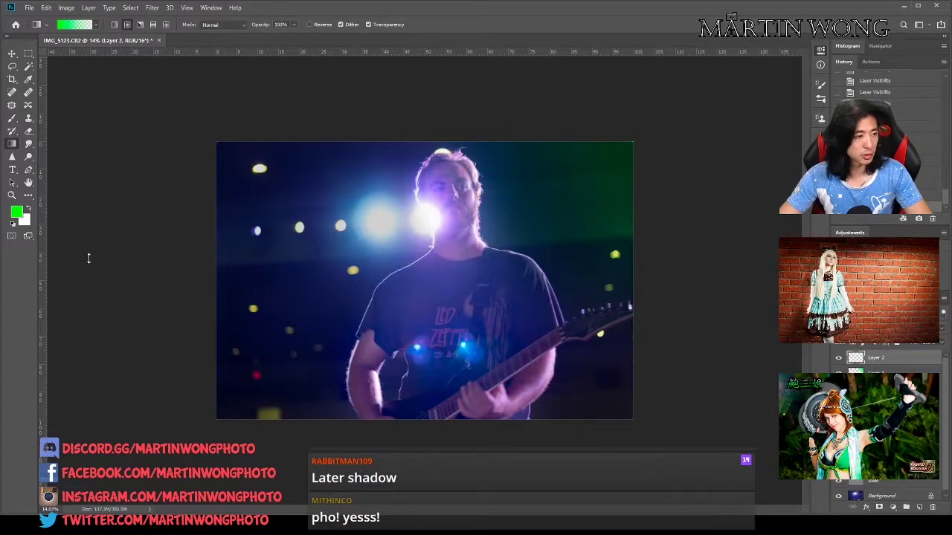
pyautogui.press('i')
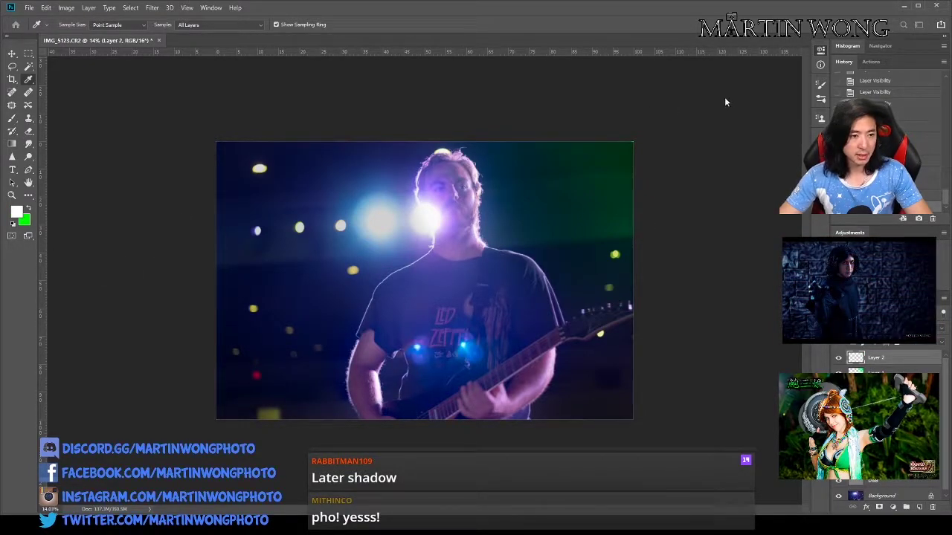
pyautogui.press('g')
pyautogui.moveTo(364, 299); pyautogui.dragTo(410, 331)
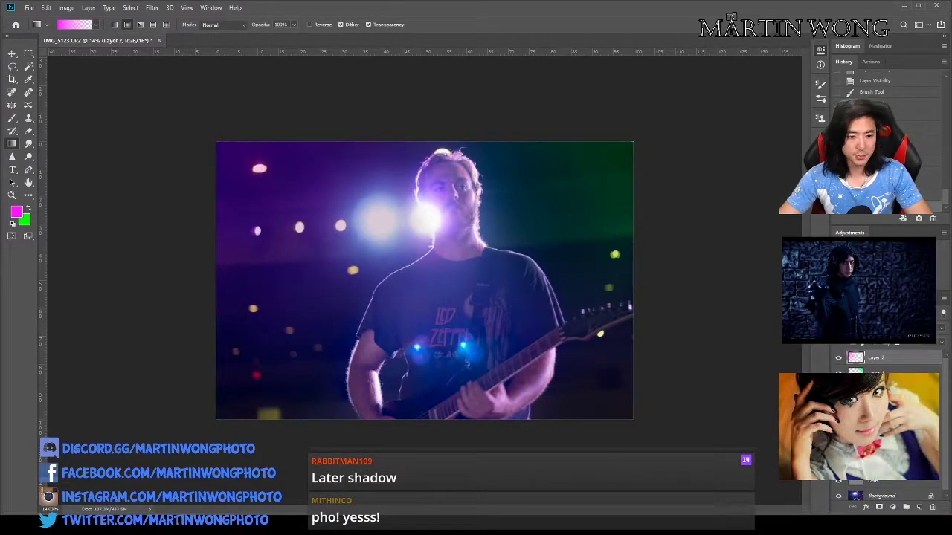
# Add a third layer with an orange linear gradient along the photo's lower edge, and give it a layer mask.
pyautogui.click(919, 507)
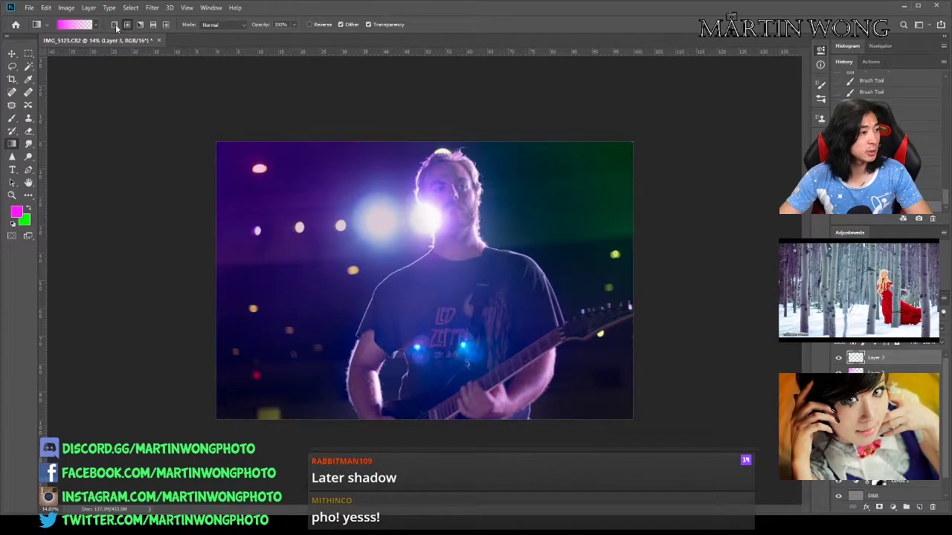
pyautogui.click(16, 216)
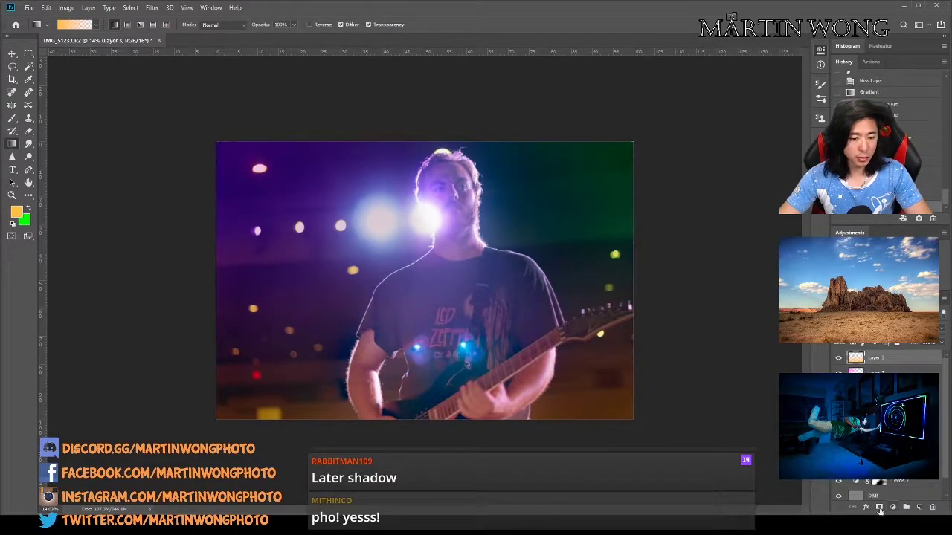
pyautogui.click(880, 510)
# Paint black on the Layer 3 mask at 30% opacity to reduce the orange tint on the guitarist's arms, shirt and guitar.
pyautogui.press('b')
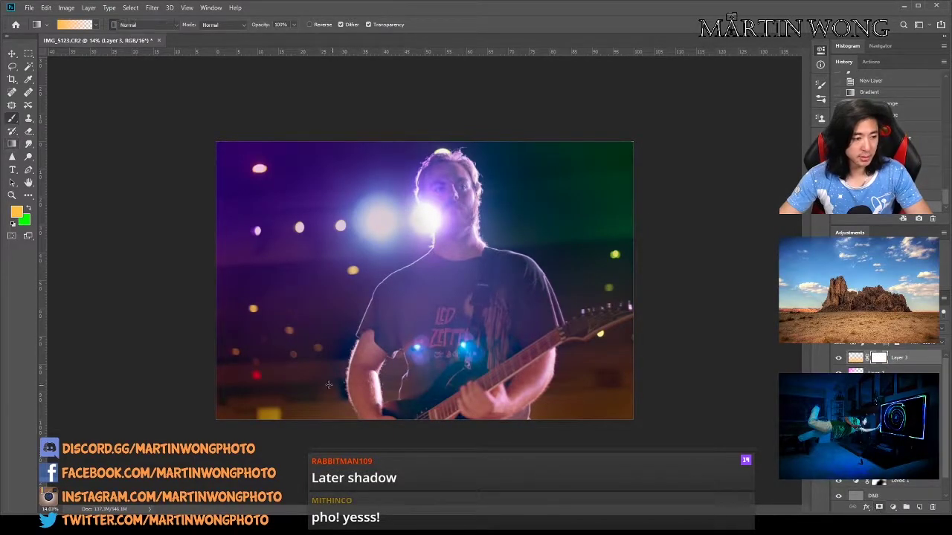
pyautogui.press('d')
pyautogui.press('x')
pyautogui.moveTo(366, 344)
pyautogui.mouseDown()
pyautogui.moveTo(356, 345)
pyautogui.moveTo(379, 413)
pyautogui.mouseUp()
pyautogui.press(']')
pyautogui.press(']')
pyautogui.press(']')
pyautogui.press(']')
pyautogui.press(']')
pyautogui.press(']')
pyautogui.press(']')
pyautogui.press(']')
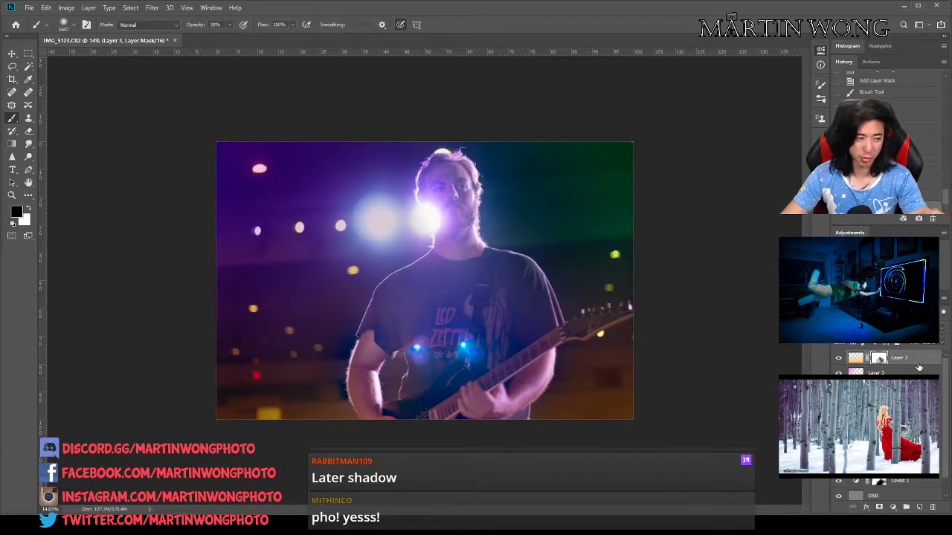
# Group the three gradient tint layers, Layer 1 through Layer 3, into one layer group.
pyautogui.click(892, 480)
pyautogui.keyDown('shift'); pyautogui.click(900, 359); pyautogui.keyUp('shift')
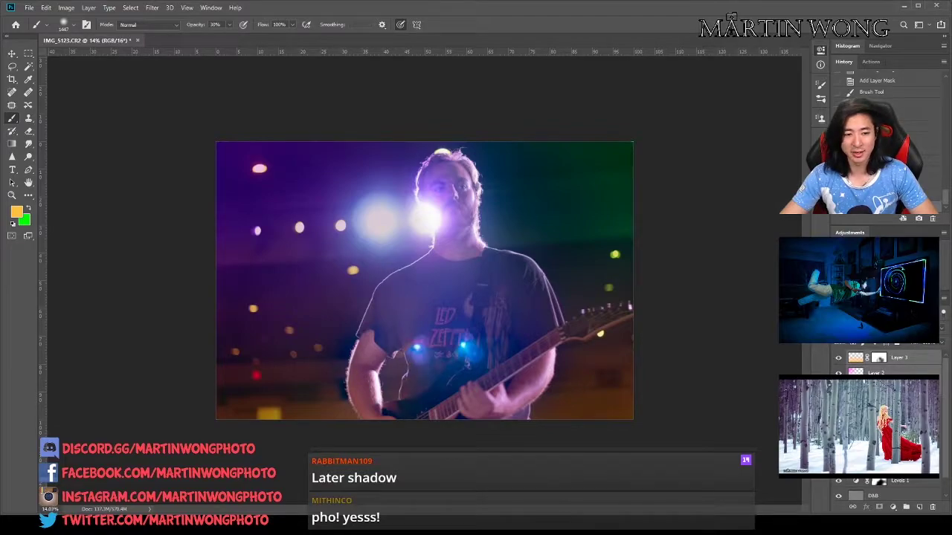
pyautogui.click(905, 507)
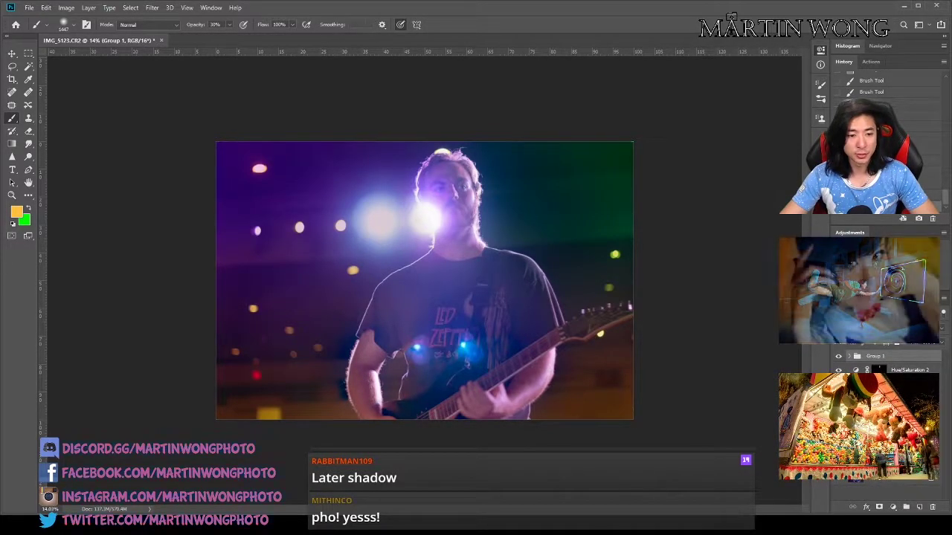
# Clip a Hue/Saturation adjustment to Group 1, change the group's blending mode, and shift the tints to red, blue and green.
pyautogui.click(839, 268)
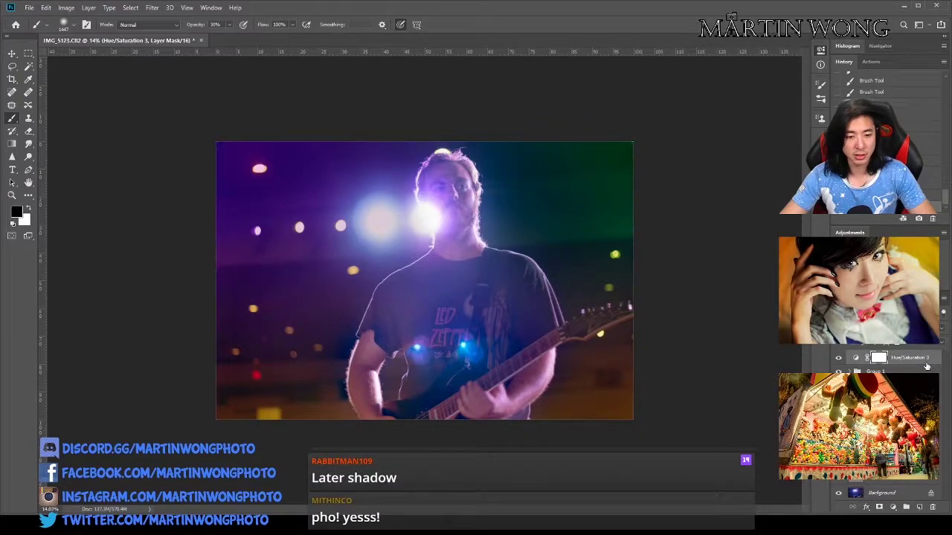
pyautogui.keyDown('alt'); pyautogui.click(914, 365); pyautogui.keyUp('alt')
pyautogui.moveTo(756, 117)
pyautogui.mouseDown()
pyautogui.moveTo(771, 121)
pyautogui.moveTo(696, 117)
pyautogui.moveTo(792, 127)
pyautogui.moveTo(755, 129)
pyautogui.mouseUp()
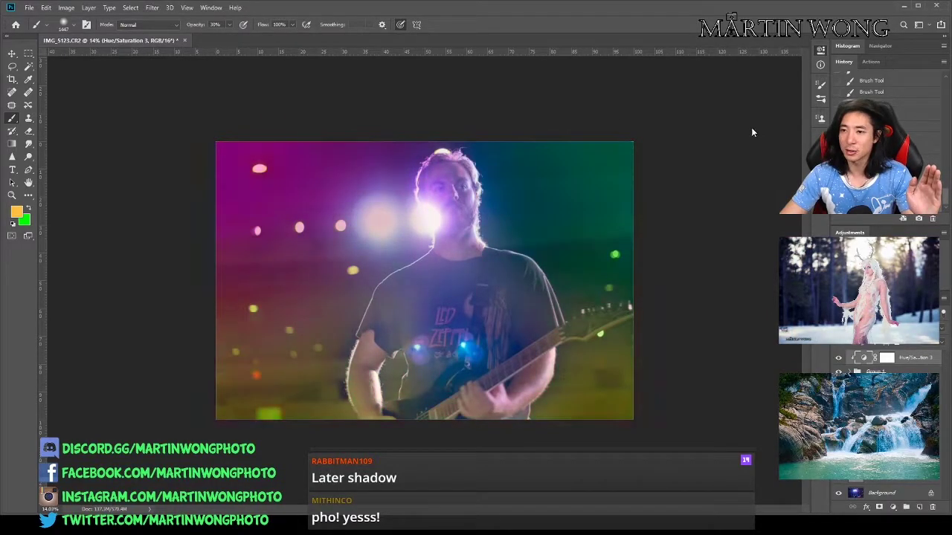
pyautogui.click(890, 369)
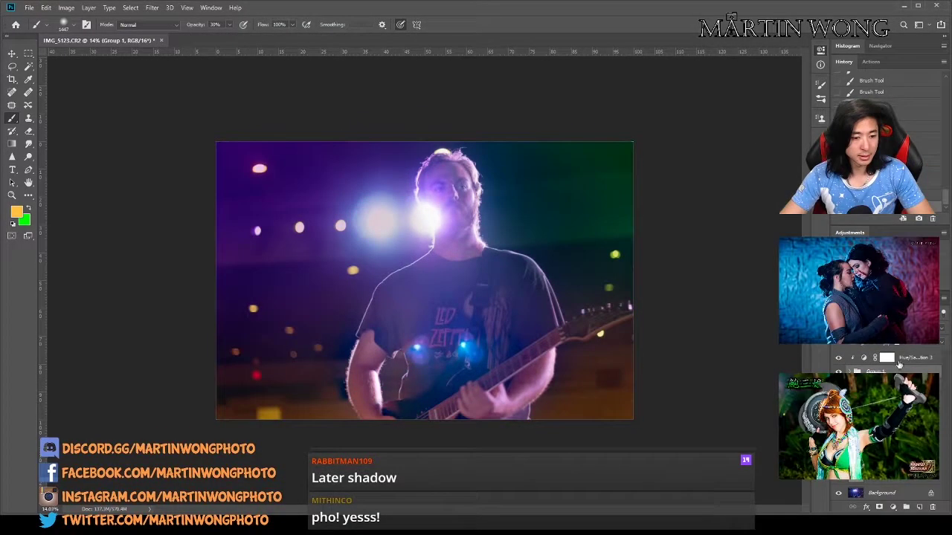
pyautogui.click(931, 360)
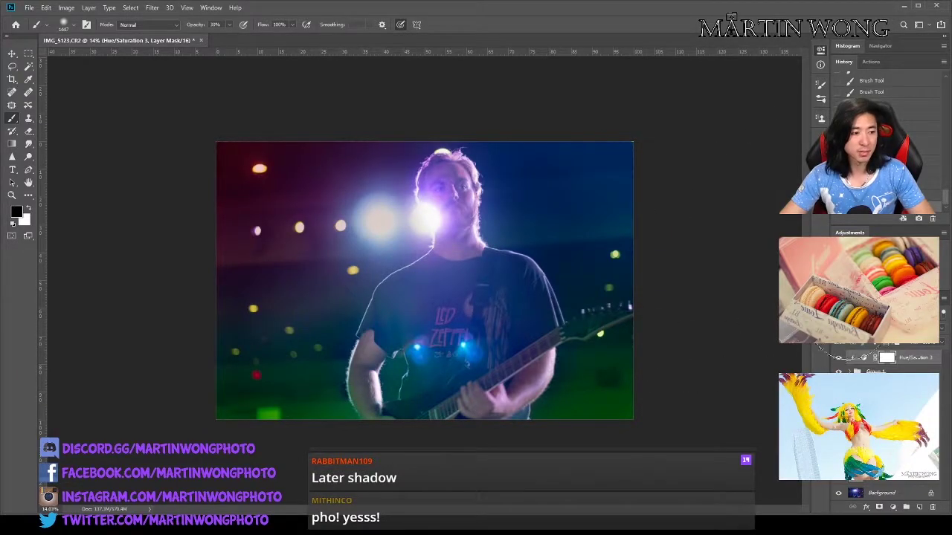
# Add a Hue/Saturation adjustment clipped to Layer 3 inside the group and shift the photo's lower tint from green to blue.
pyautogui.click(849, 371)
pyautogui.click(892, 386)
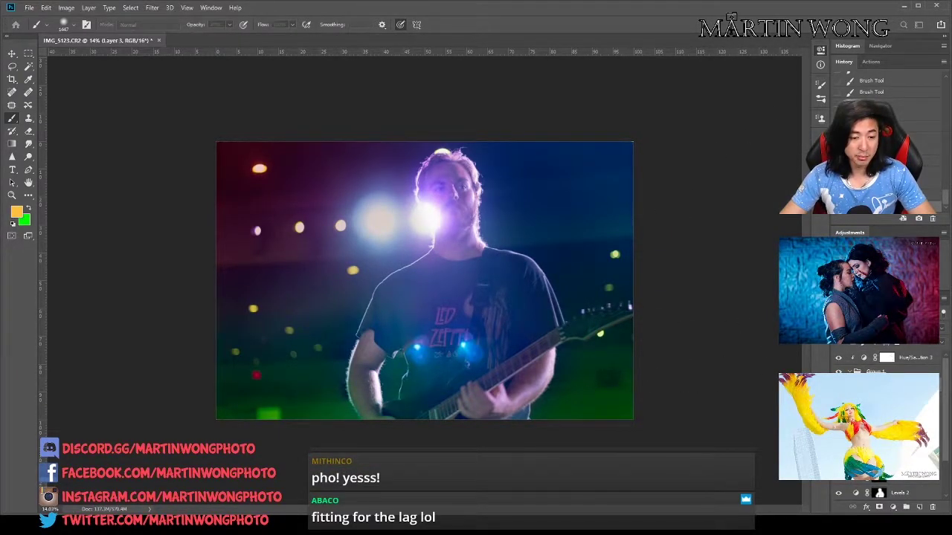
pyautogui.click(838, 267)
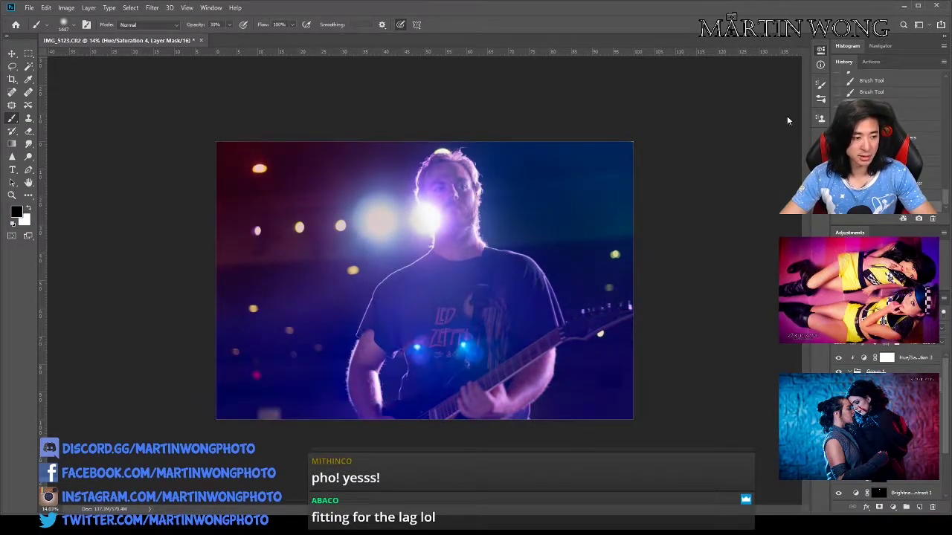
# Compare the edited photo with the original Background, and check the effect of the top layer inside the tint group.
pyautogui.scroll(-3, 884, 424)
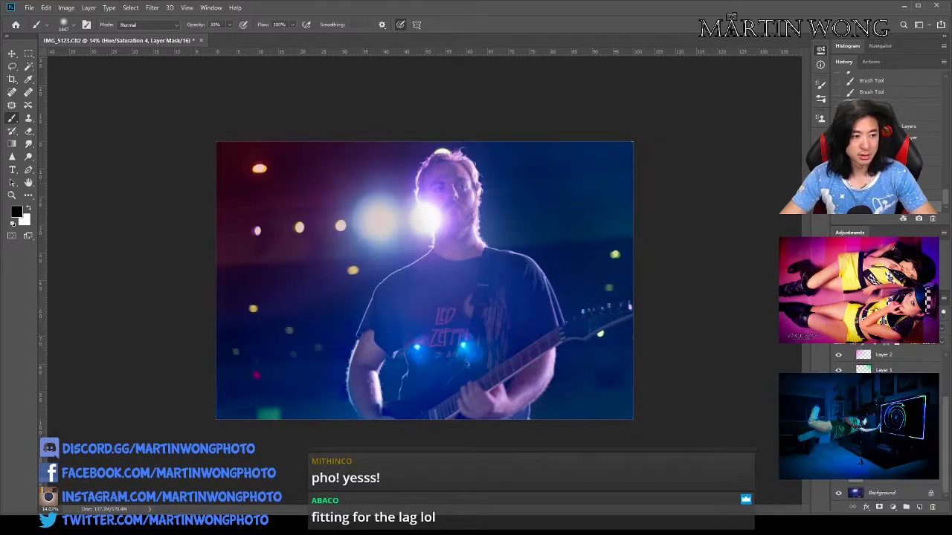
pyautogui.keyDown('alt'); pyautogui.click(838, 493); pyautogui.keyUp('alt')
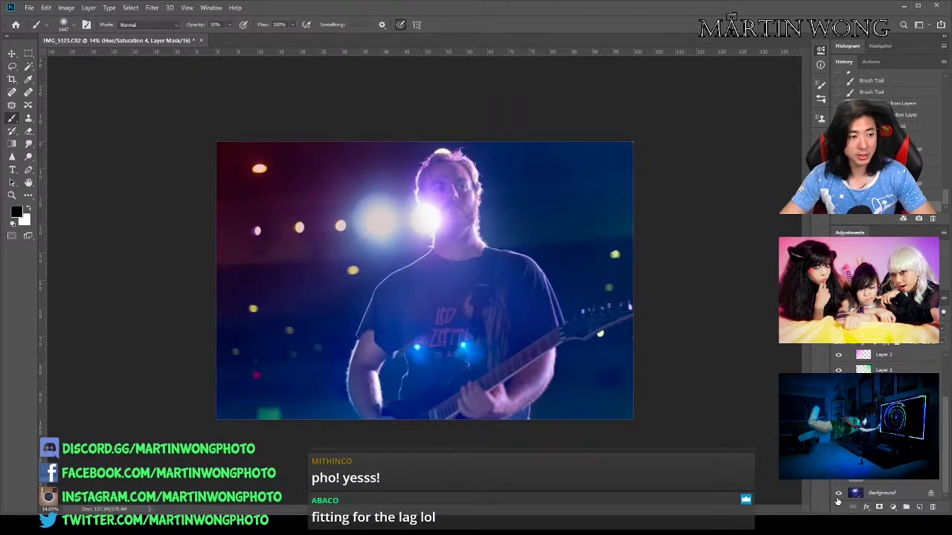
pyautogui.keyDown('alt'); pyautogui.click(838, 496); pyautogui.keyUp('alt')
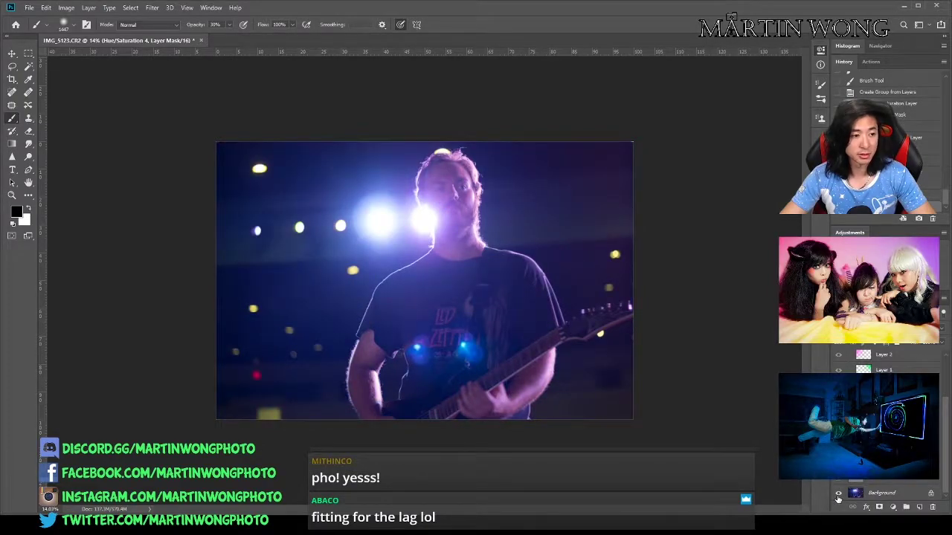
pyautogui.keyDown('alt'); pyautogui.click(838, 496); pyautogui.keyUp('alt')
pyautogui.scroll(3, 855, 446)
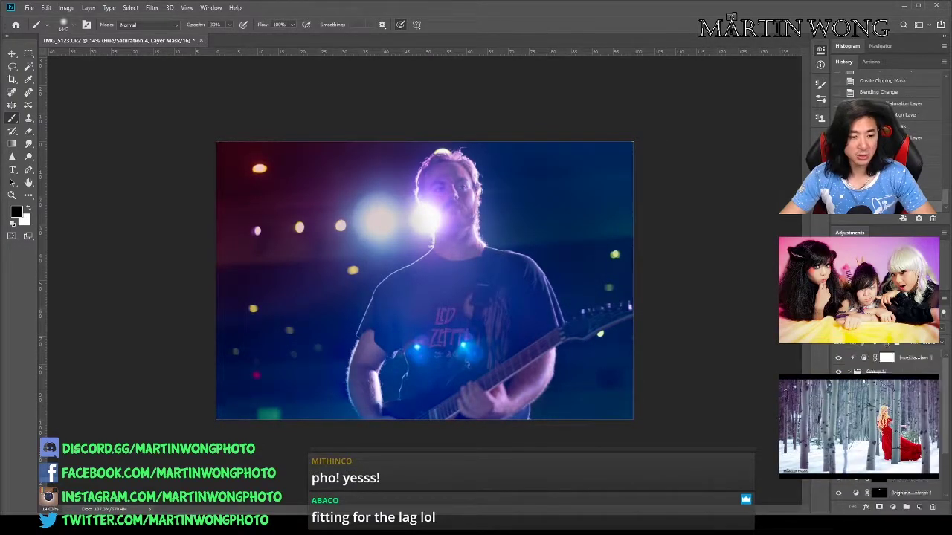
pyautogui.click(838, 383)
pyautogui.click(838, 383)
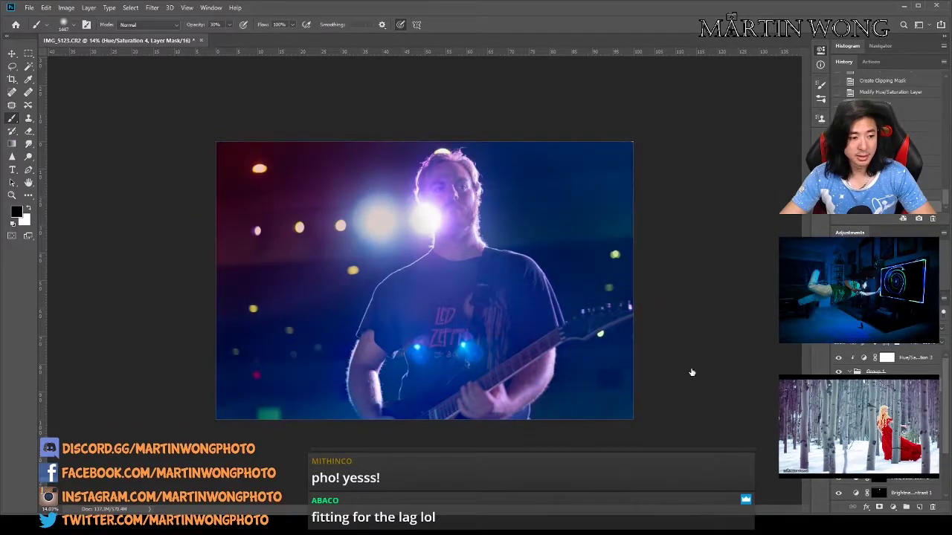
# Darken areas of the photo on the D&B layer with the Burn tool, using the Midtones range at 10% exposure.
pyautogui.scroll(-3, 885, 423)
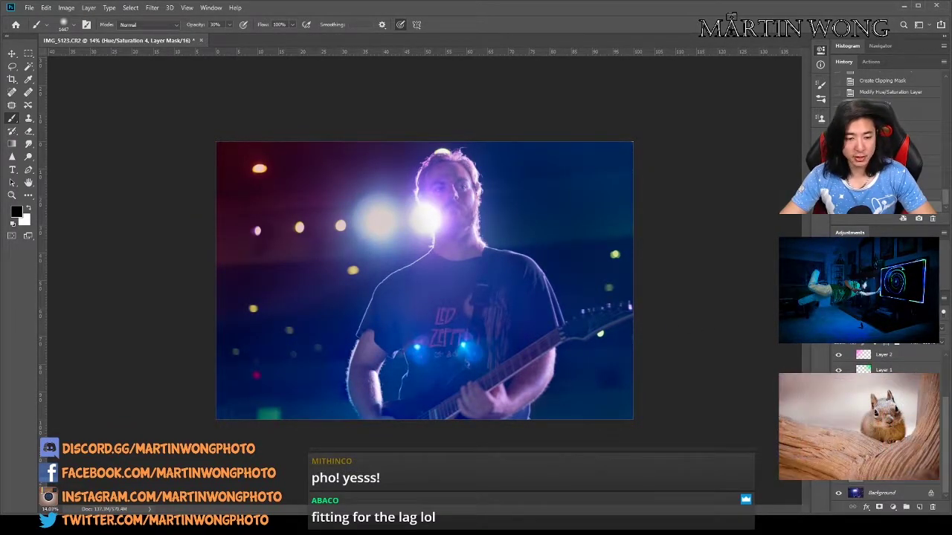
pyautogui.click(898, 483)
pyautogui.press('o')
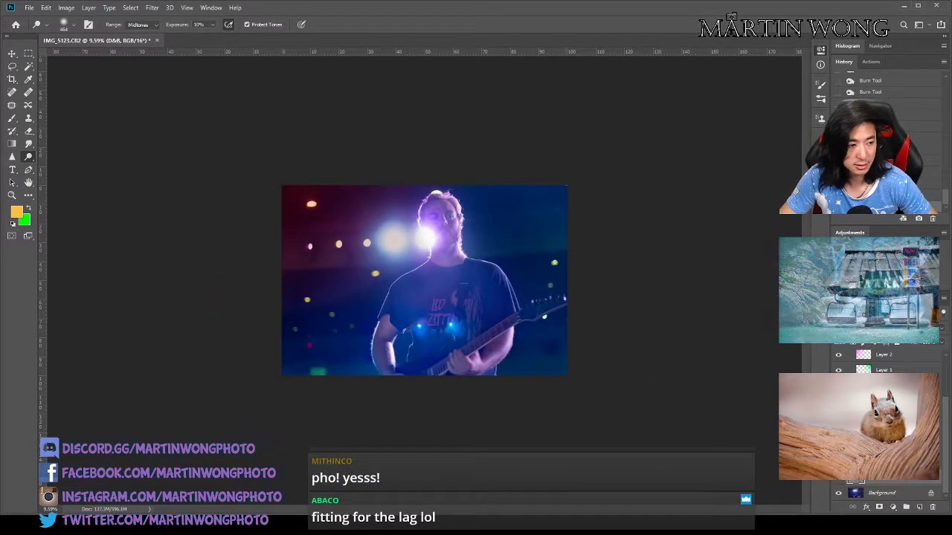
# Add a Color Balance adjustment layer above Hue/Saturation 3 and warm the bright stage lights toward yellow.
pyautogui.scroll(2, 495, 263)
pyautogui.click(886, 357)
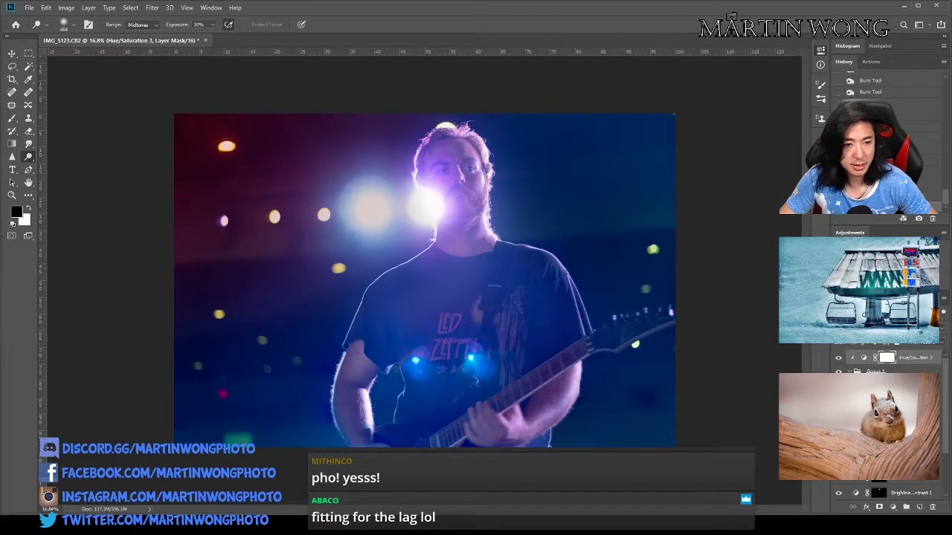
pyautogui.click(850, 267)
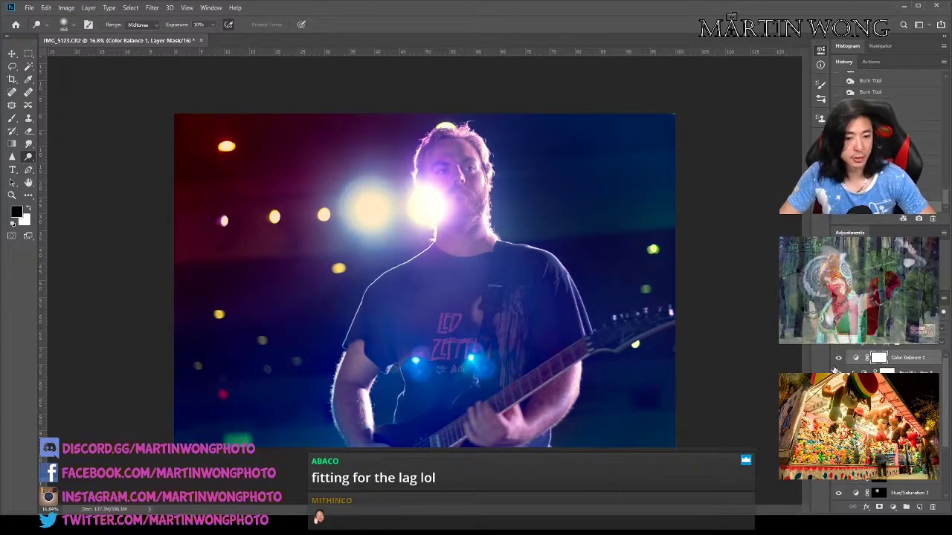
# Compare the photo with and without the Color Balance 1 adjustment.
pyautogui.click(839, 361)
pyautogui.click(839, 360)
pyautogui.click(840, 361)
pyautogui.click(839, 361)
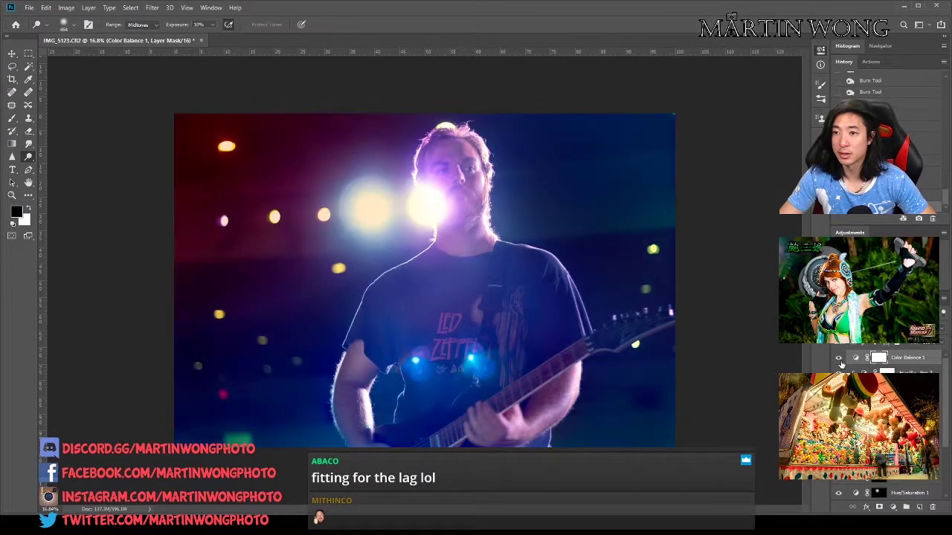
pyautogui.click(839, 361)
pyautogui.click(839, 360)
pyautogui.click(839, 361)
pyautogui.click(840, 360)
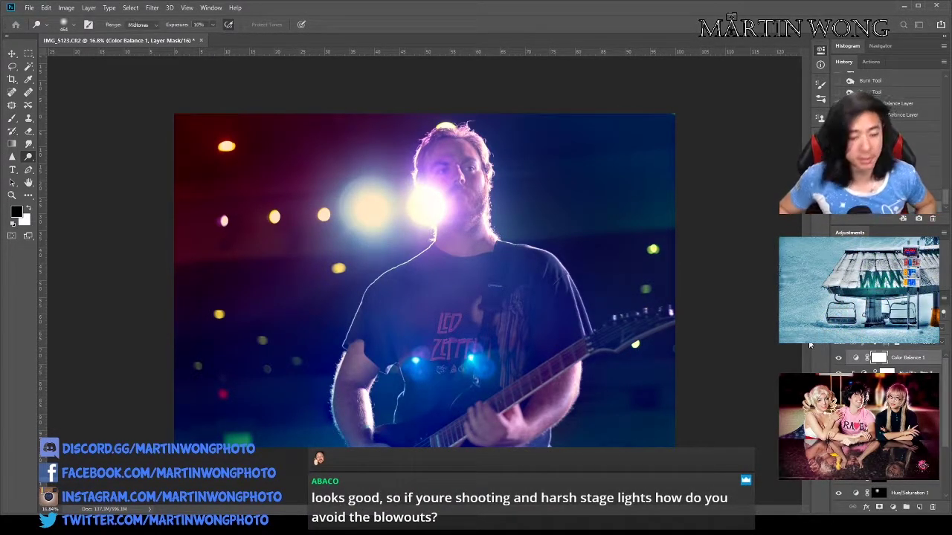
# Save the layered document as IMG_5123.psd.
pyautogui.press('Return')
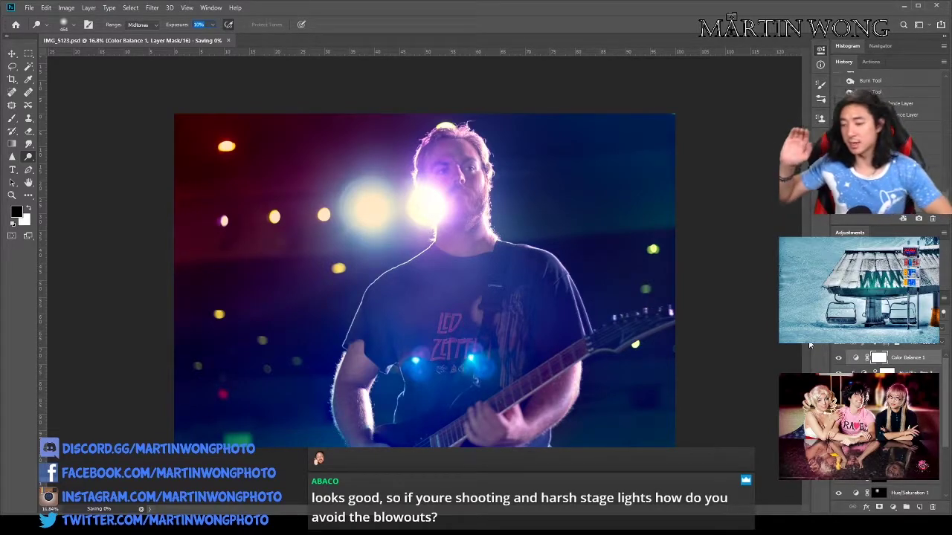